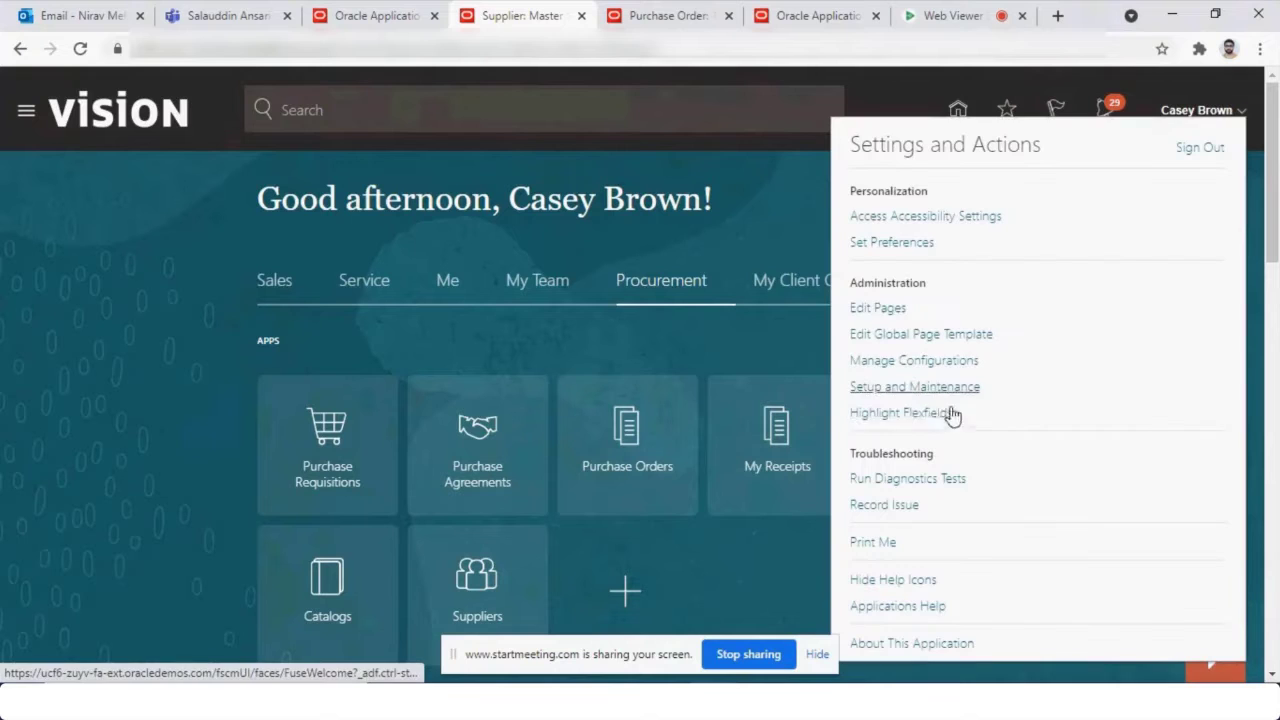
Open the Setup and Maintenance work area from the Settings and Actions menu.
{"action": "left_click", "coordinate": [929, 386]}
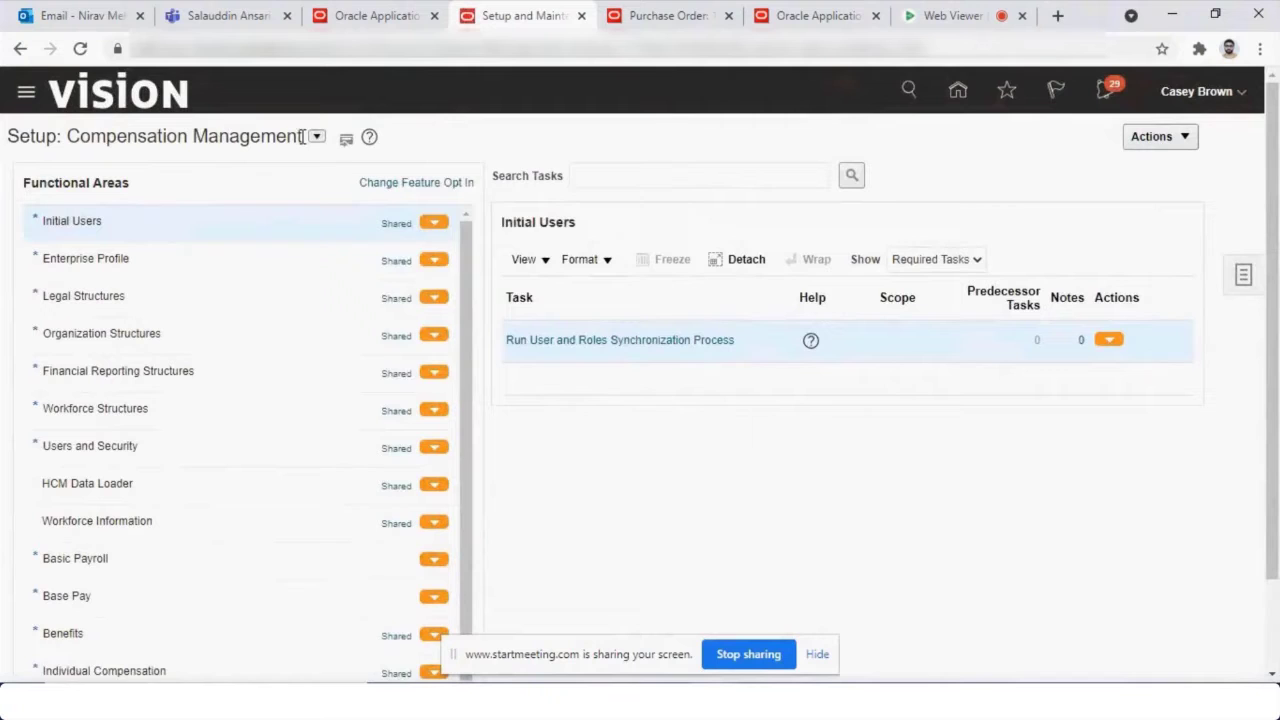
Switch the setup offering dropdown to Procurement.
{"action": "left_click", "coordinate": [315, 138]}
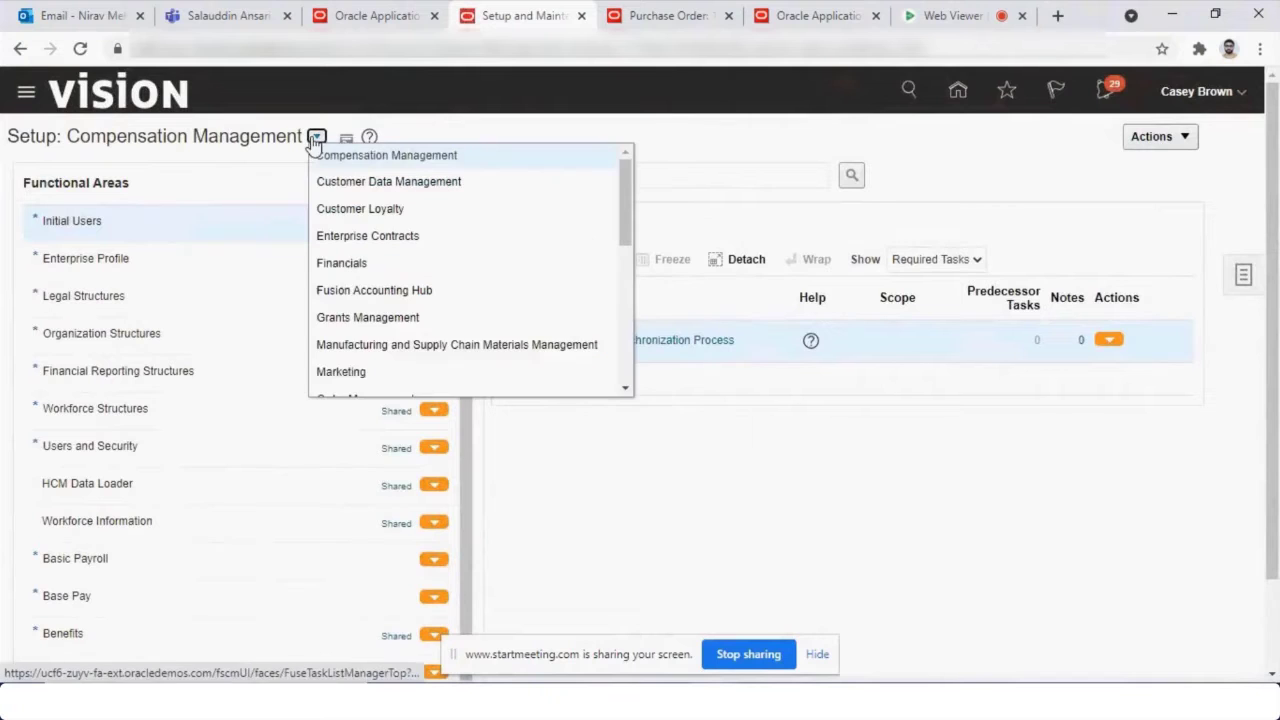
{"action": "scroll", "coordinate": [460, 290], "scroll_direction": "down", "scroll_amount": 2}
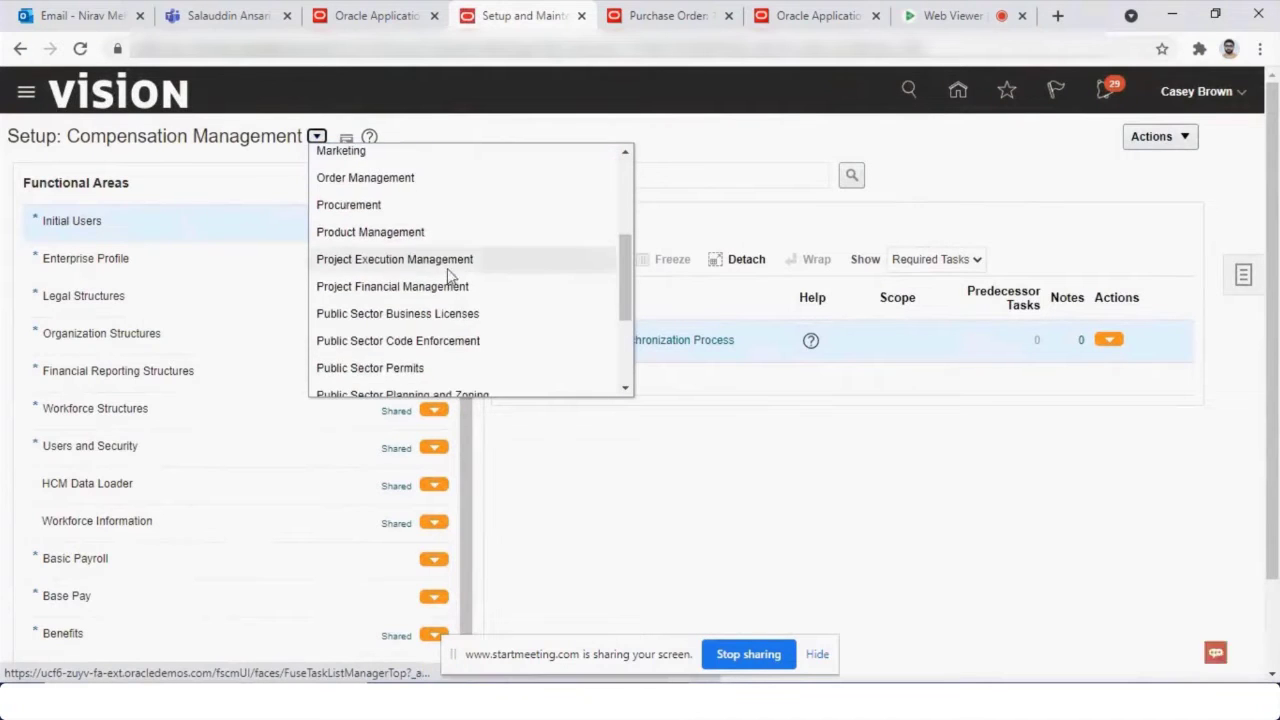
{"action": "left_click", "coordinate": [465, 207]}
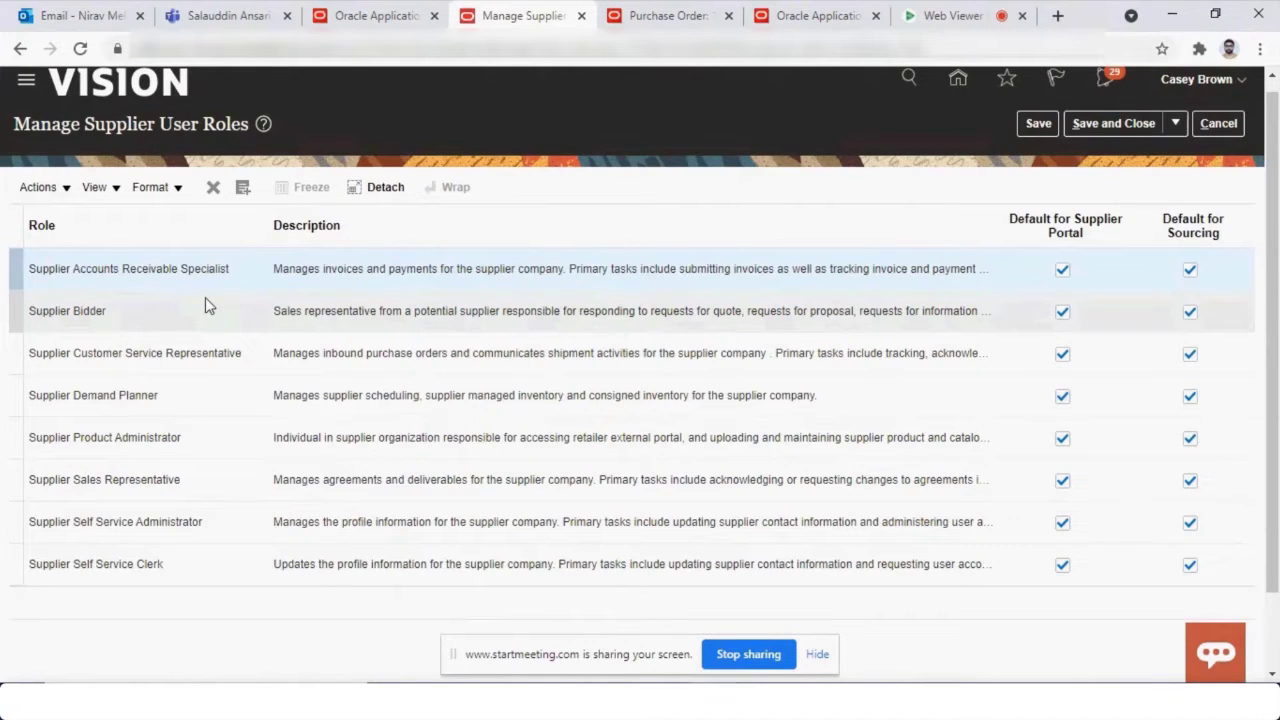
{"action": "left_click", "coordinate": [18, 315]}
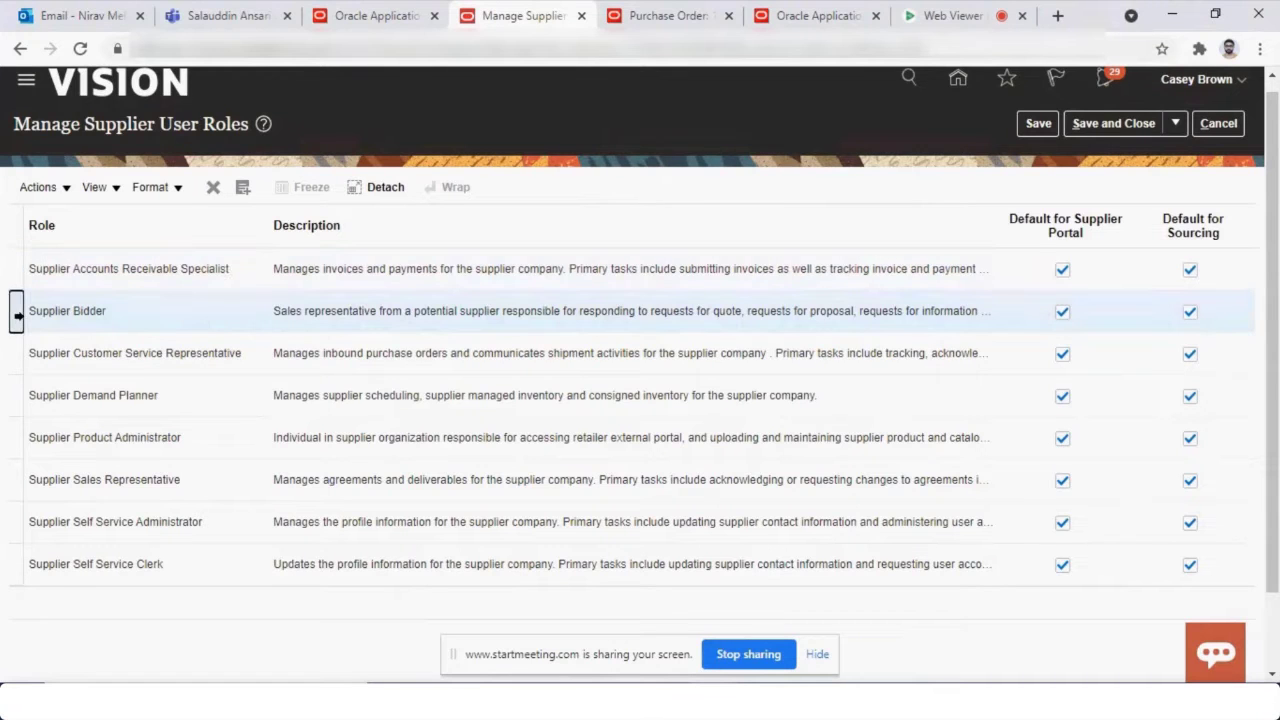
{"action": "left_click_drag", "start_coordinate": [32, 313], "coordinate": [104, 313]}
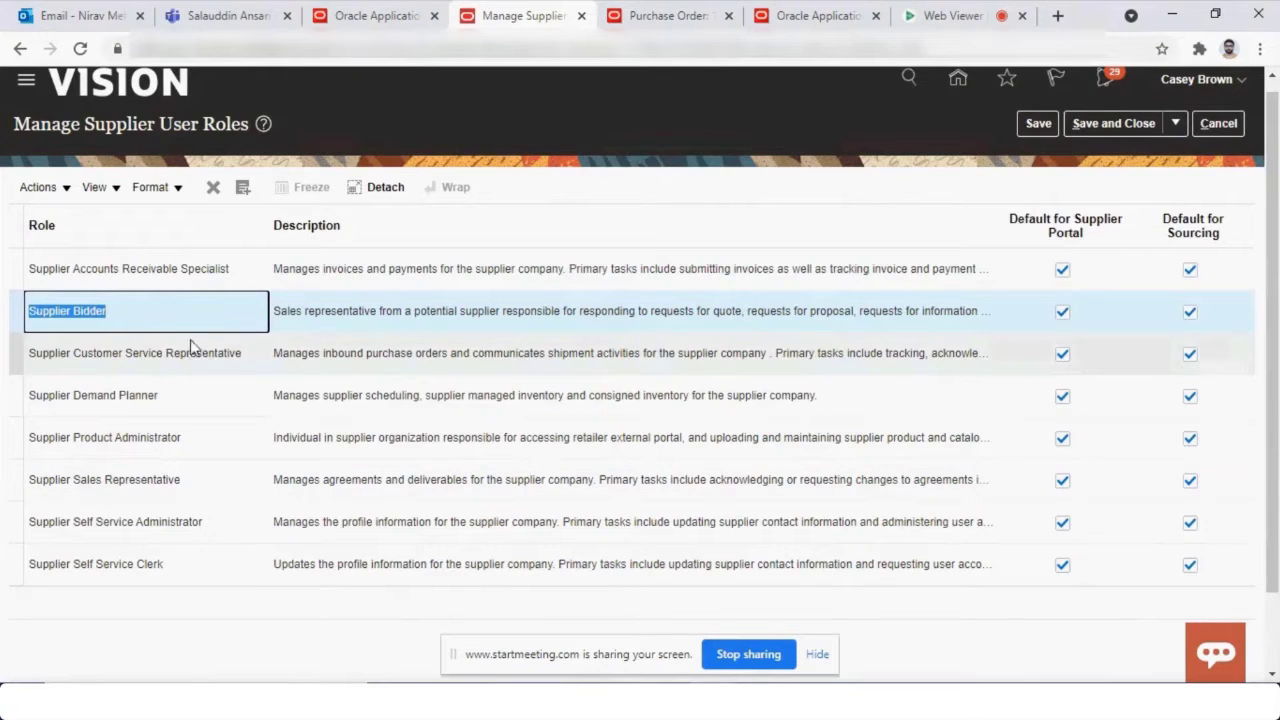
{"action": "left_click", "coordinate": [320, 358]}
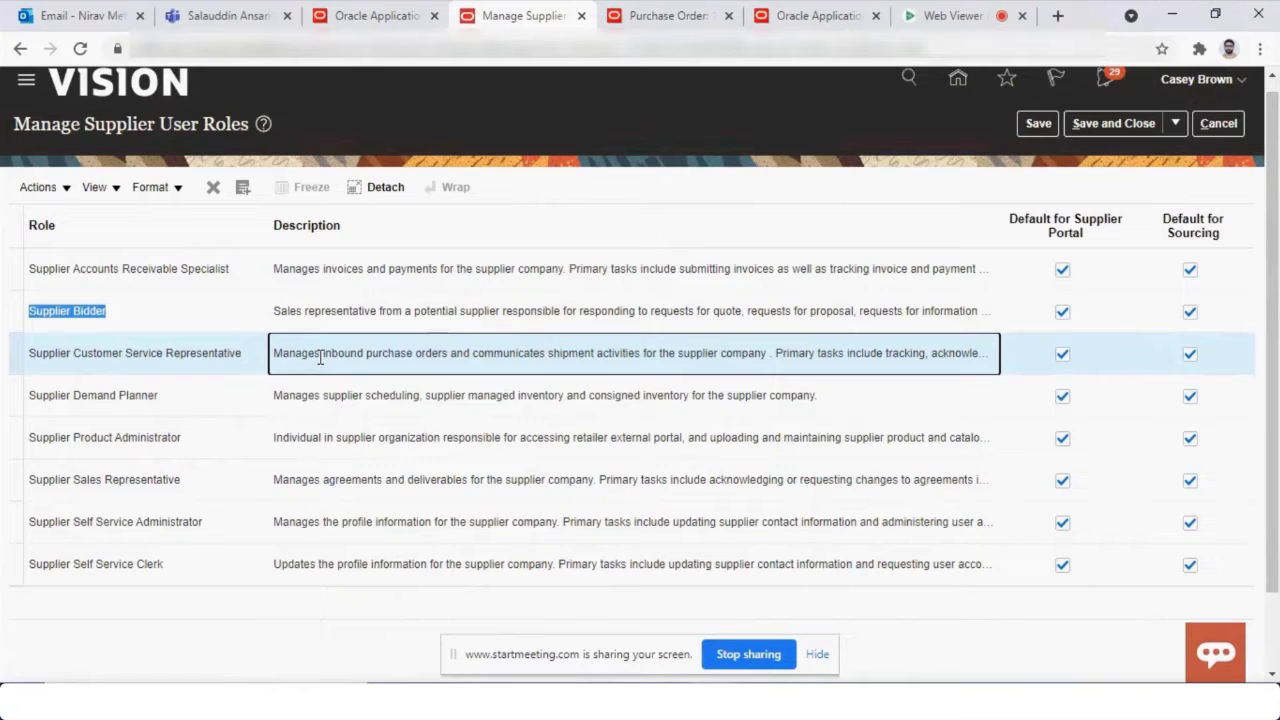
{"action": "left_click", "coordinate": [38, 409]}
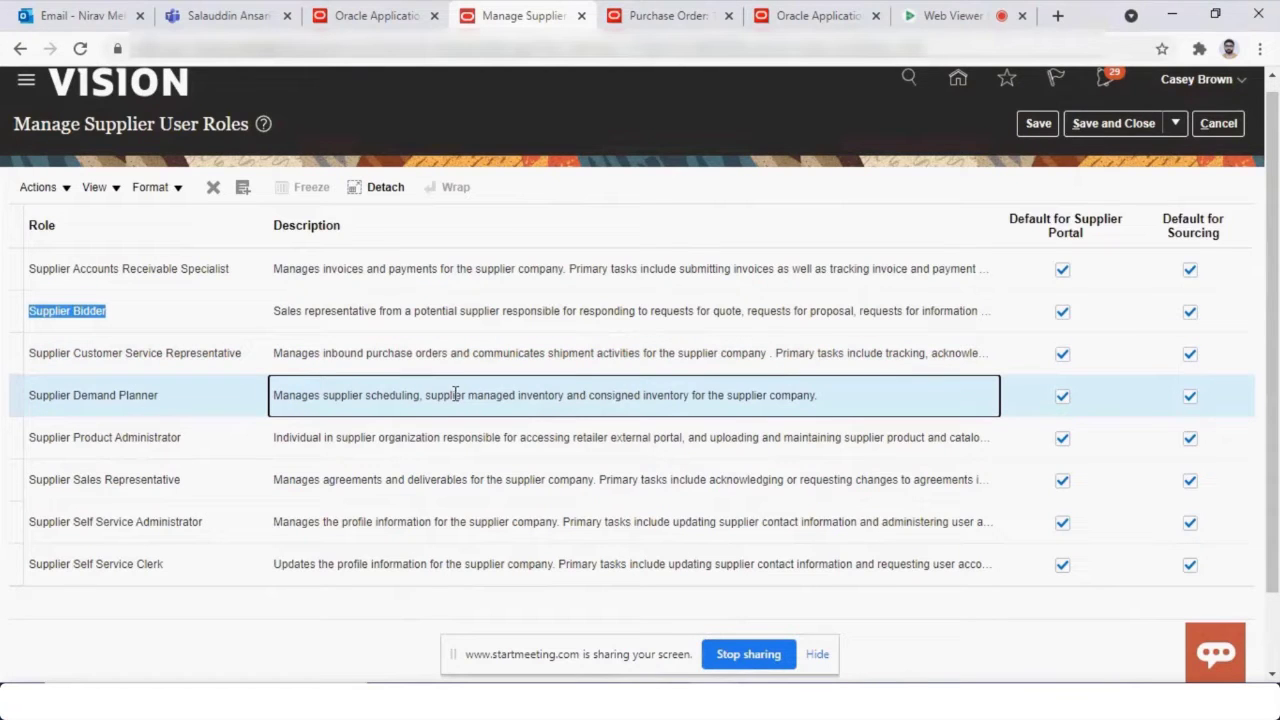
{"action": "left_click_drag", "start_coordinate": [438, 396], "coordinate": [826, 408]}
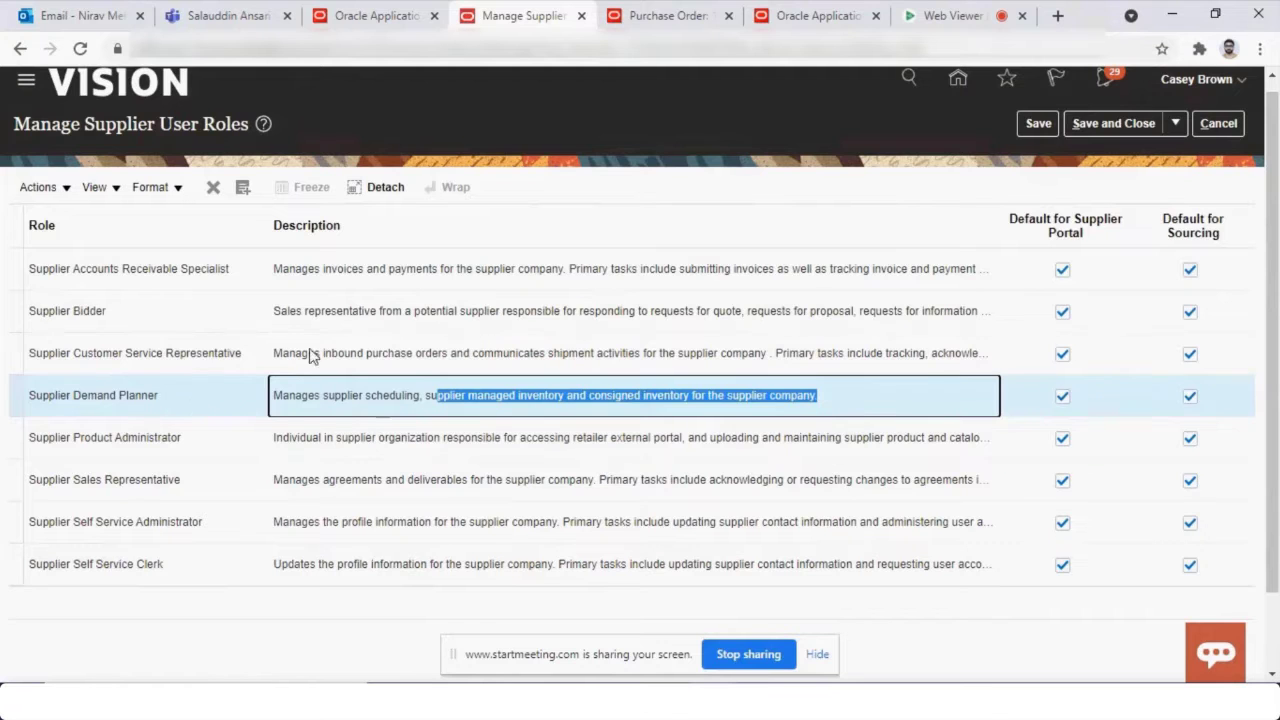
{"action": "left_click", "coordinate": [345, 12]}
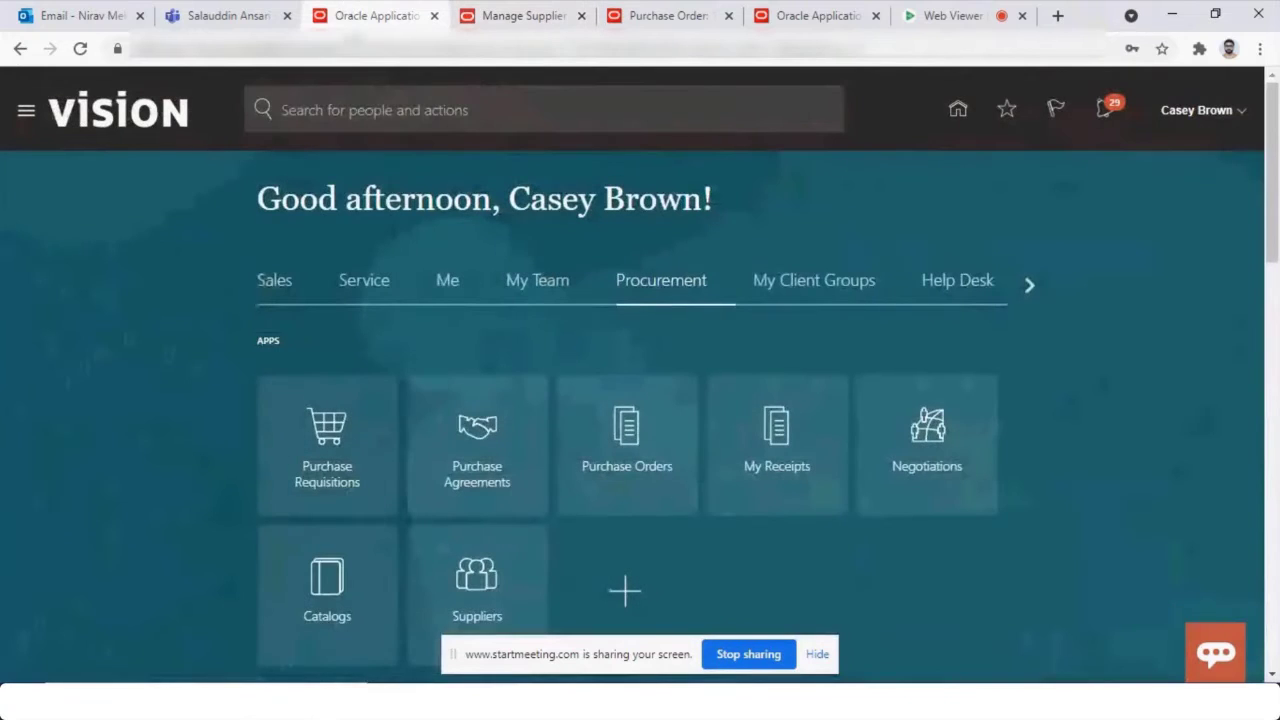
Go to the Suppliers work area, refresh it, and open Manage Suppliers from Tasks.
{"action": "left_click", "coordinate": [484, 615]}
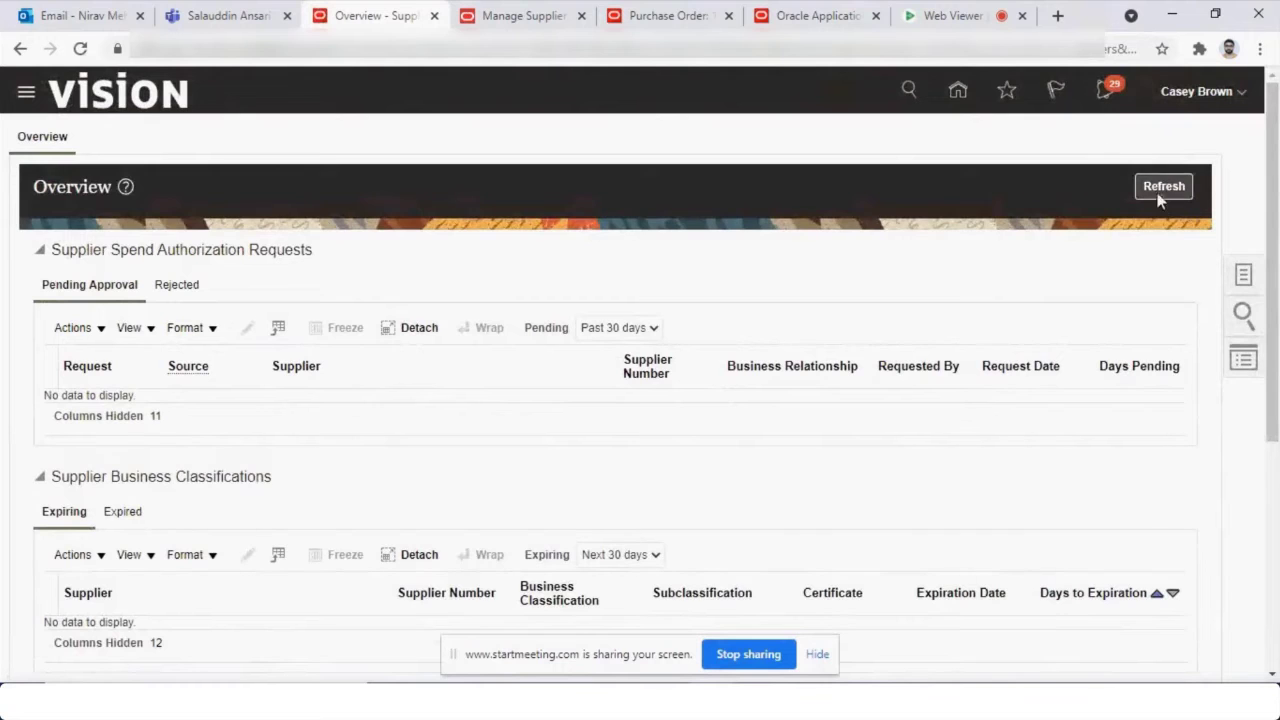
{"action": "left_click", "coordinate": [1166, 197]}
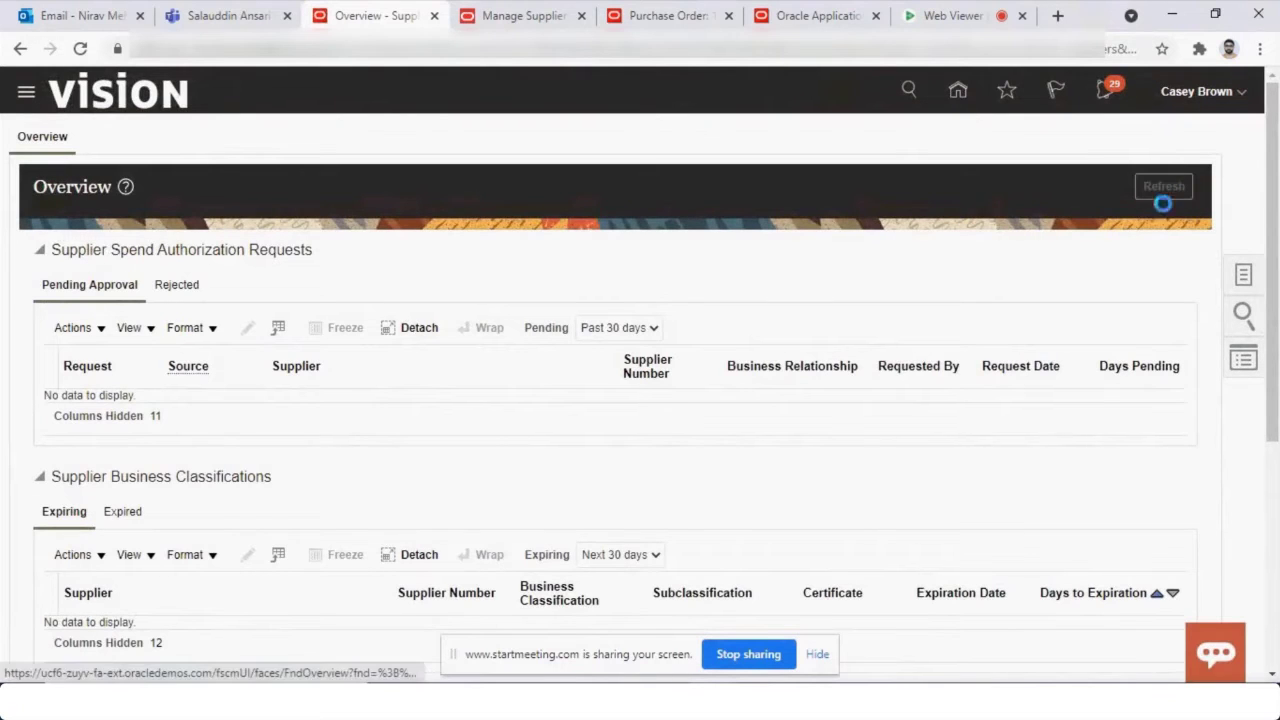
{"action": "left_click", "coordinate": [1243, 274]}
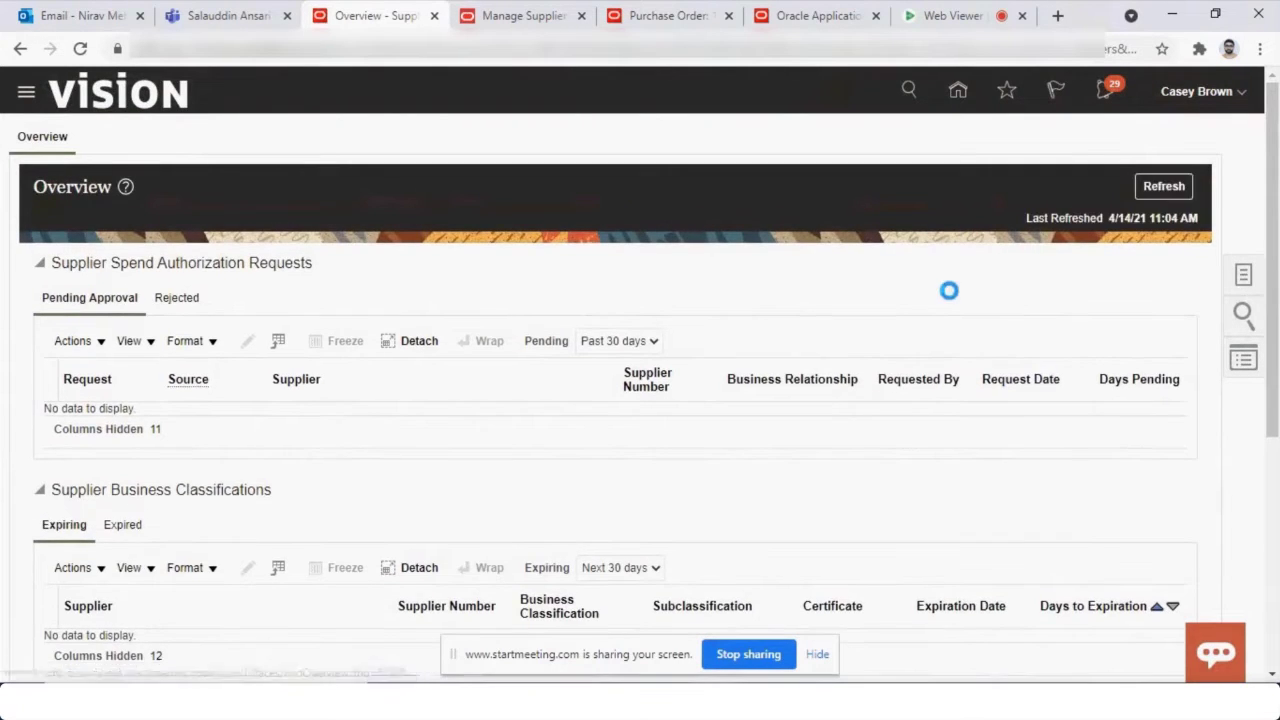
{"action": "left_click", "coordinate": [1170, 141]}
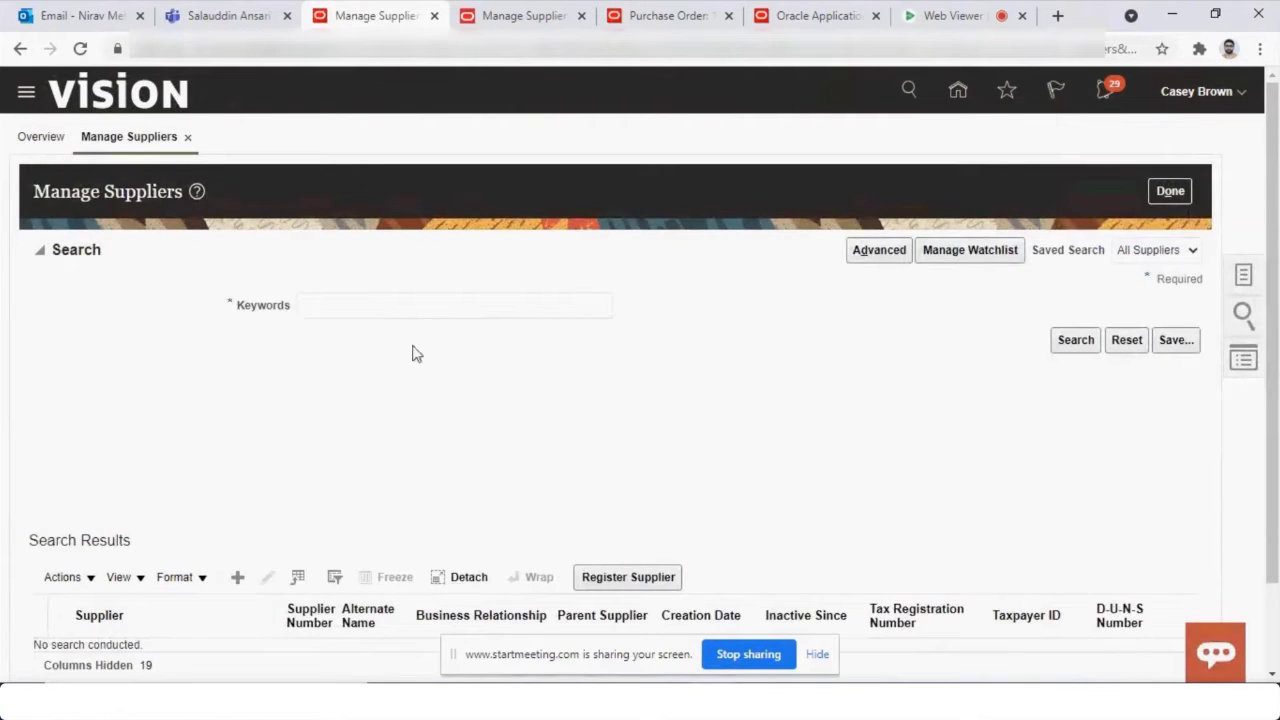
Search suppliers for keyword 'Master' and open the Master Supplier record.
{"action": "left_click", "coordinate": [453, 305]}
{"action": "type", "text": "Ma"}
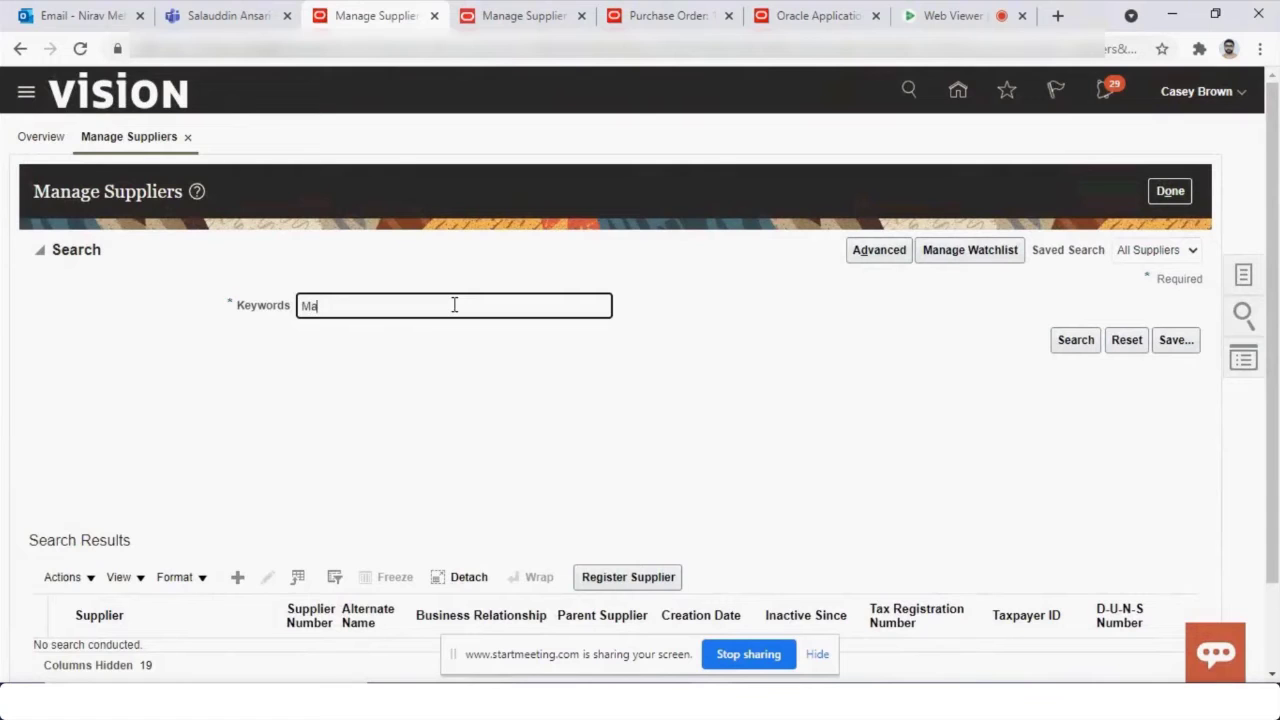
{"action": "type", "text": "ster"}
{"action": "key", "text": "Return"}
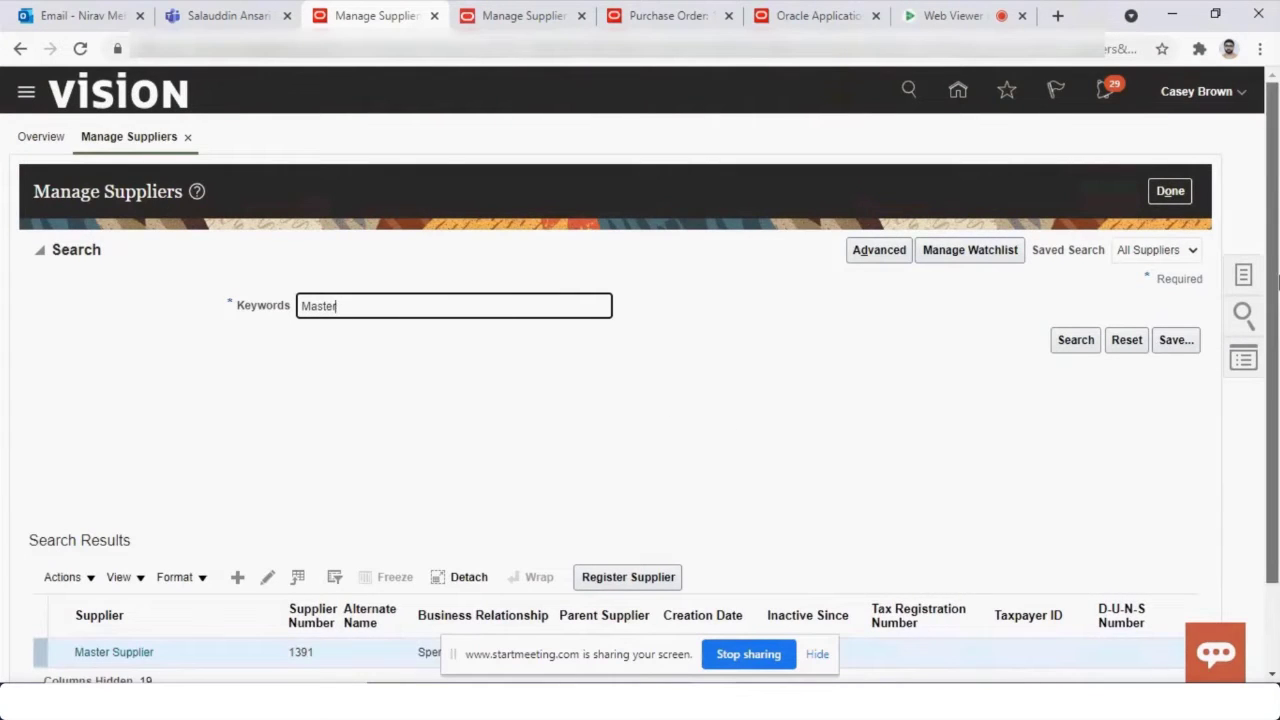
{"action": "scroll", "coordinate": [1277, 284], "scroll_direction": "down", "scroll_amount": 1}
{"action": "left_click", "coordinate": [103, 552]}
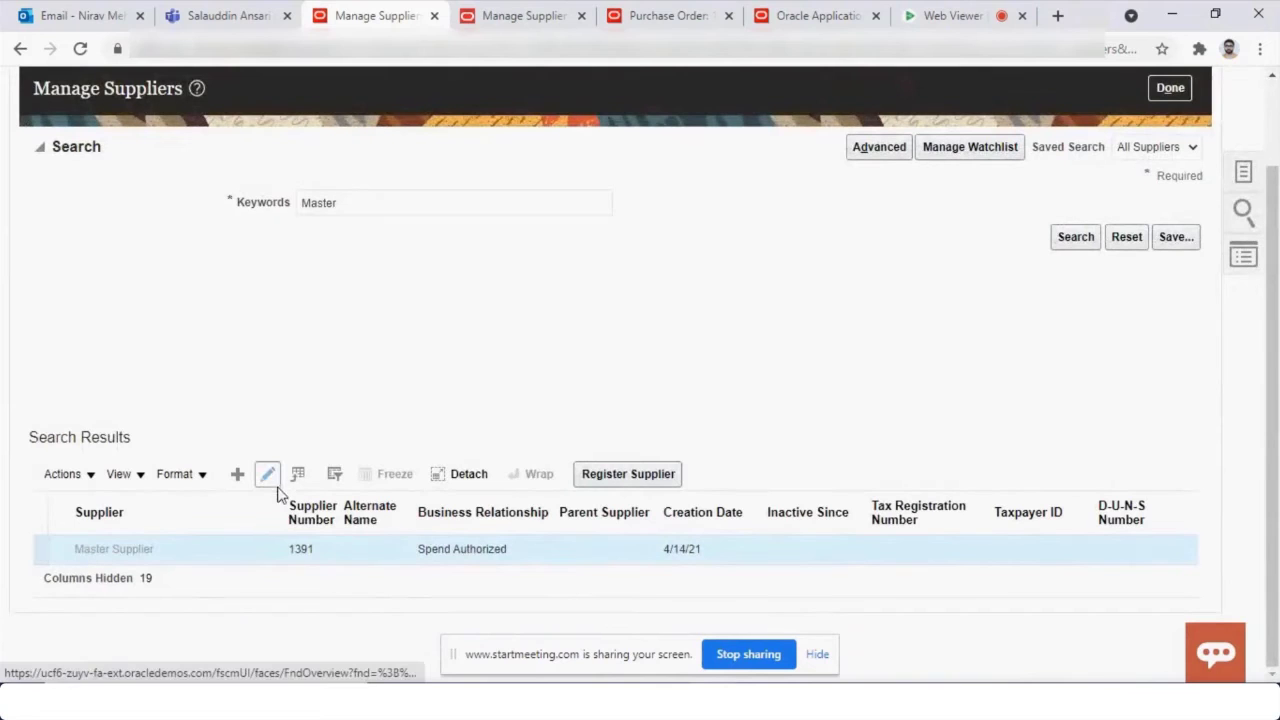
{"action": "left_click", "coordinate": [269, 476]}
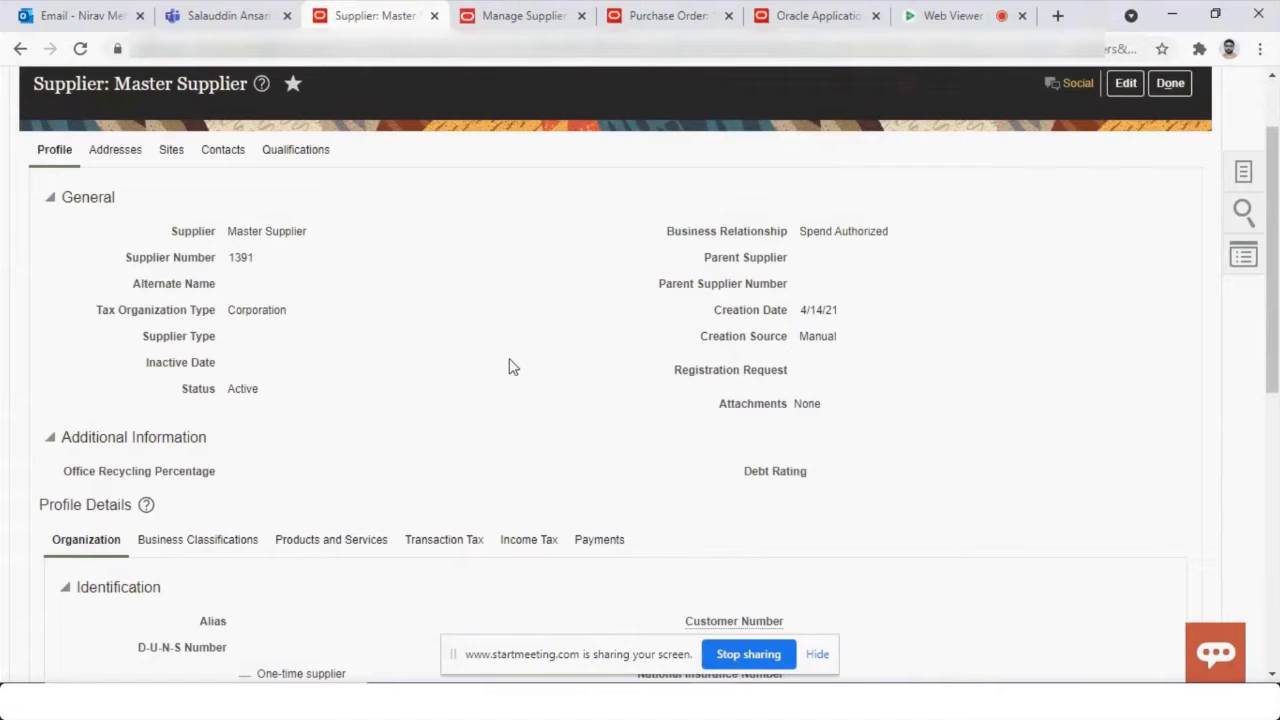
Put Master Supplier in edit mode on its Contacts tab and open the existing contact.
{"action": "left_click", "coordinate": [222, 150]}
{"action": "left_click", "coordinate": [1126, 83]}
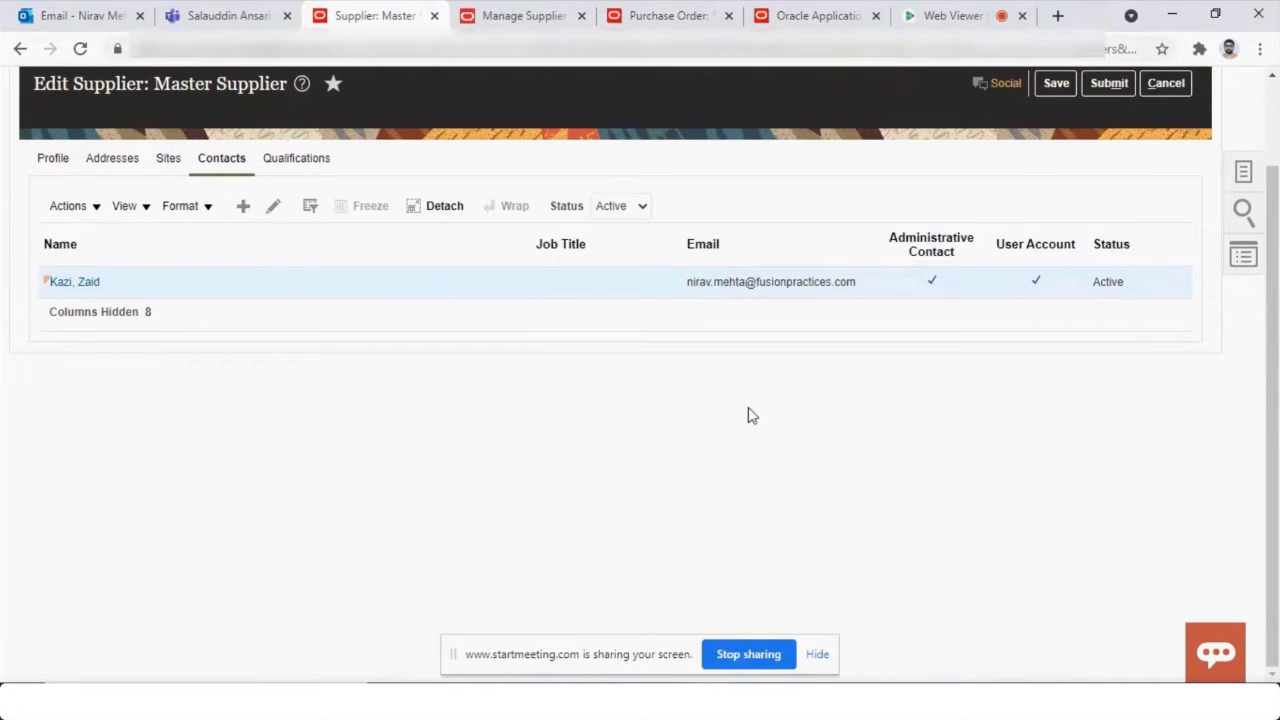
{"action": "left_click", "coordinate": [275, 206]}
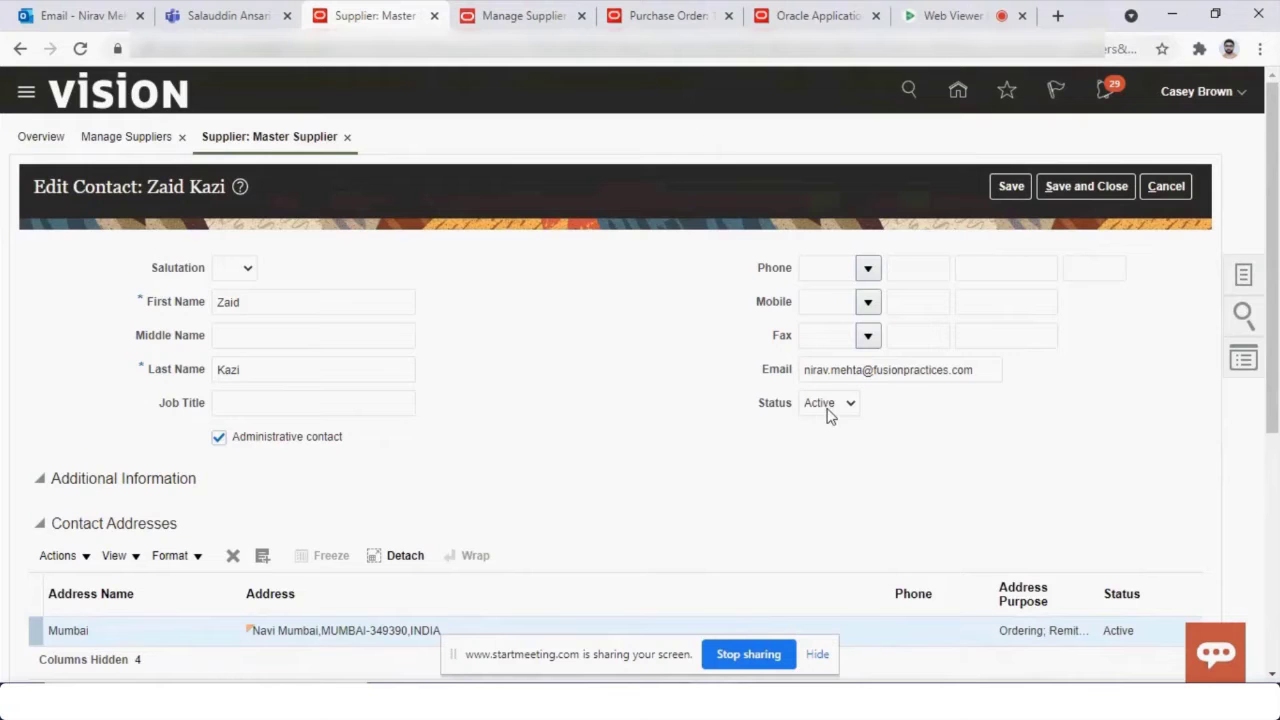
Review the existing contact's address, account status and user name, then save and close.
{"action": "scroll", "coordinate": [1274, 272], "scroll_direction": "down", "scroll_amount": 4}
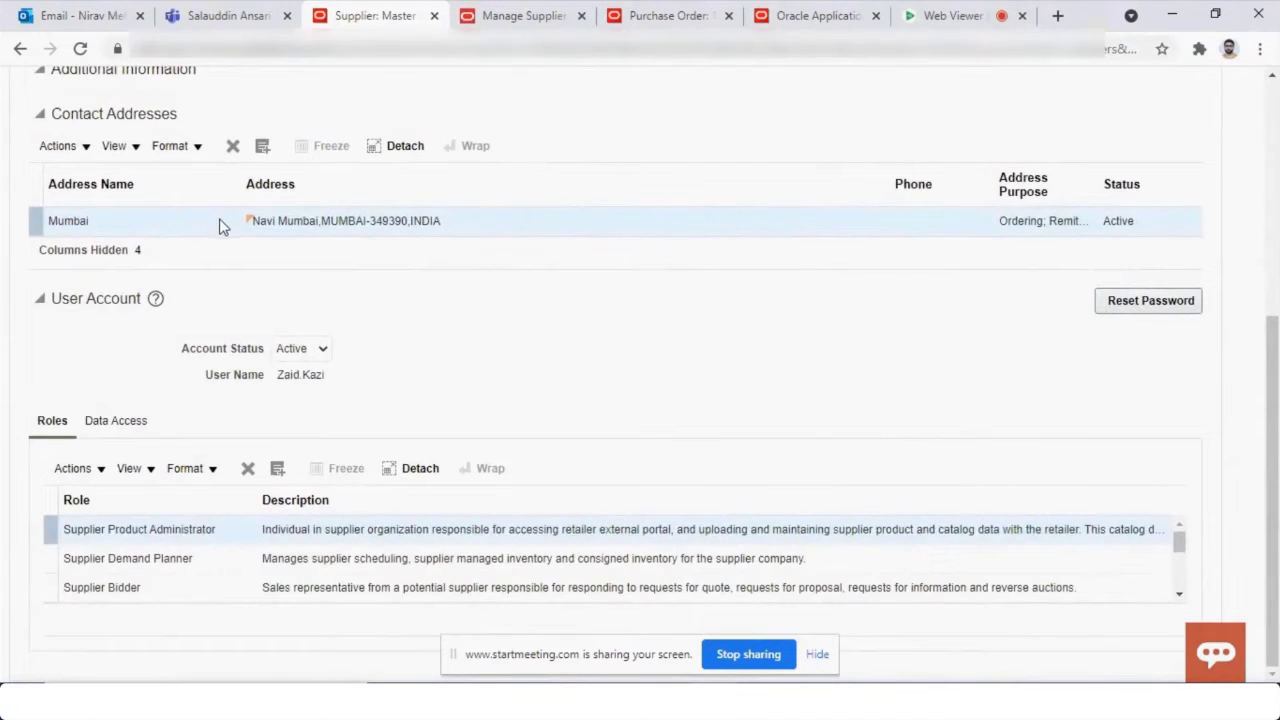
{"action": "left_click_drag", "start_coordinate": [177, 352], "coordinate": [334, 388]}
{"action": "left_click", "coordinate": [334, 388]}
{"action": "scroll", "coordinate": [660, 390], "scroll_direction": "up", "scroll_amount": 5}
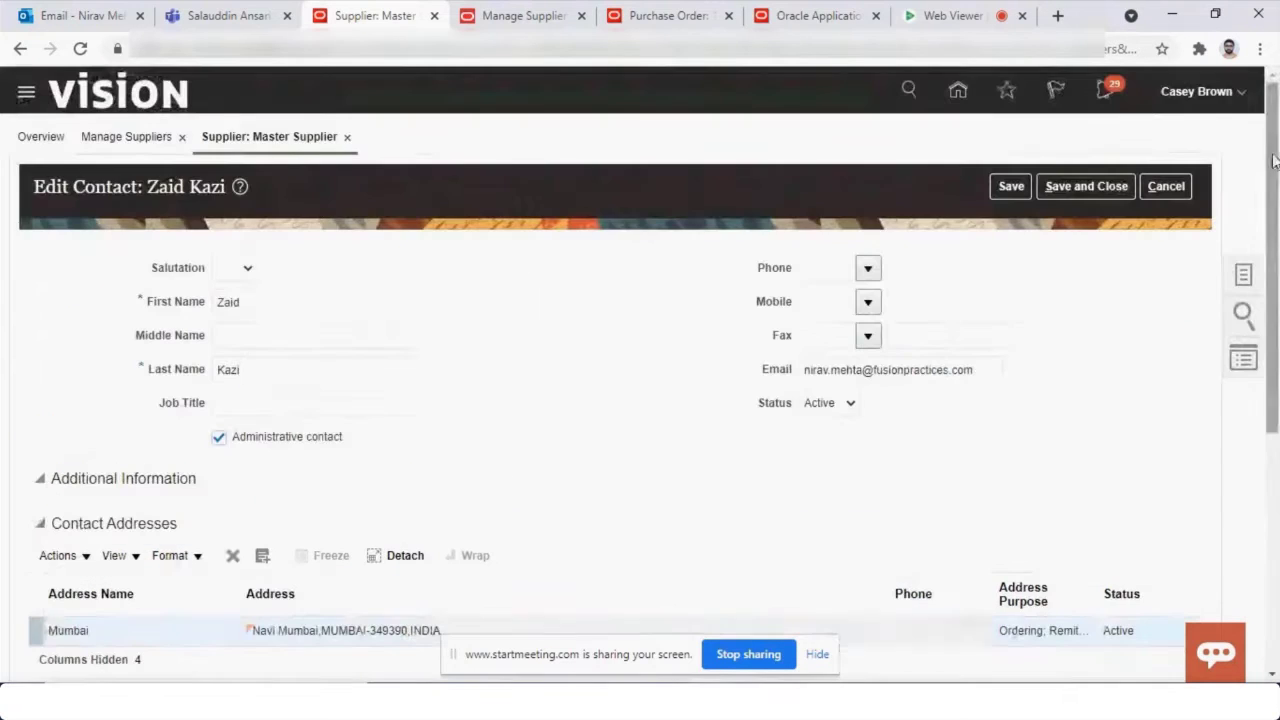
{"action": "left_click", "coordinate": [1112, 189]}
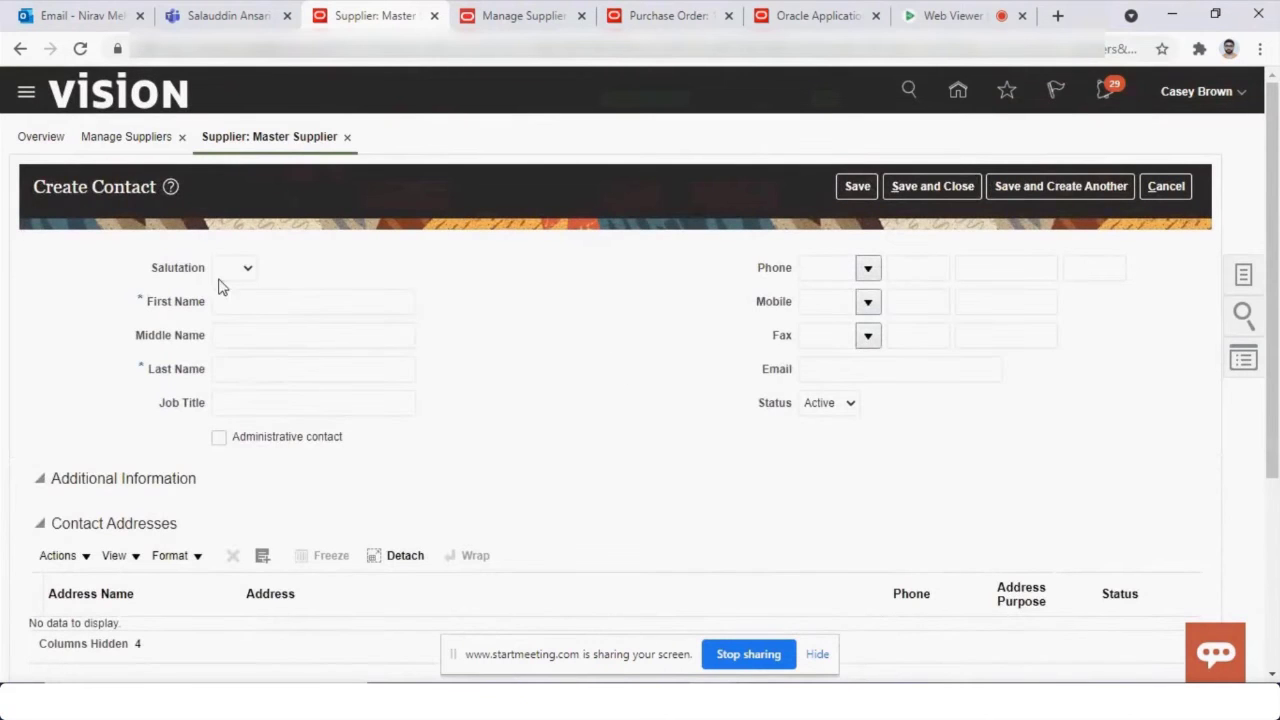
Enter the new contact's first and last name, correcting typos in both.
{"action": "left_click", "coordinate": [256, 300]}
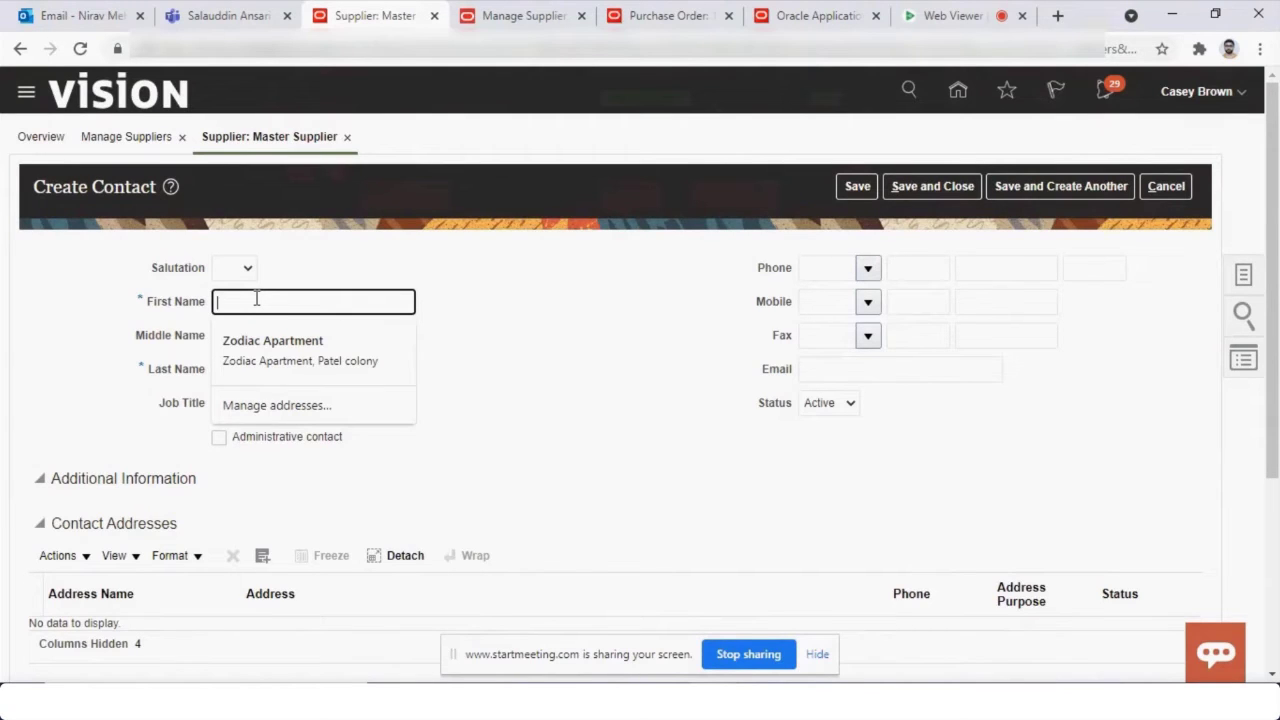
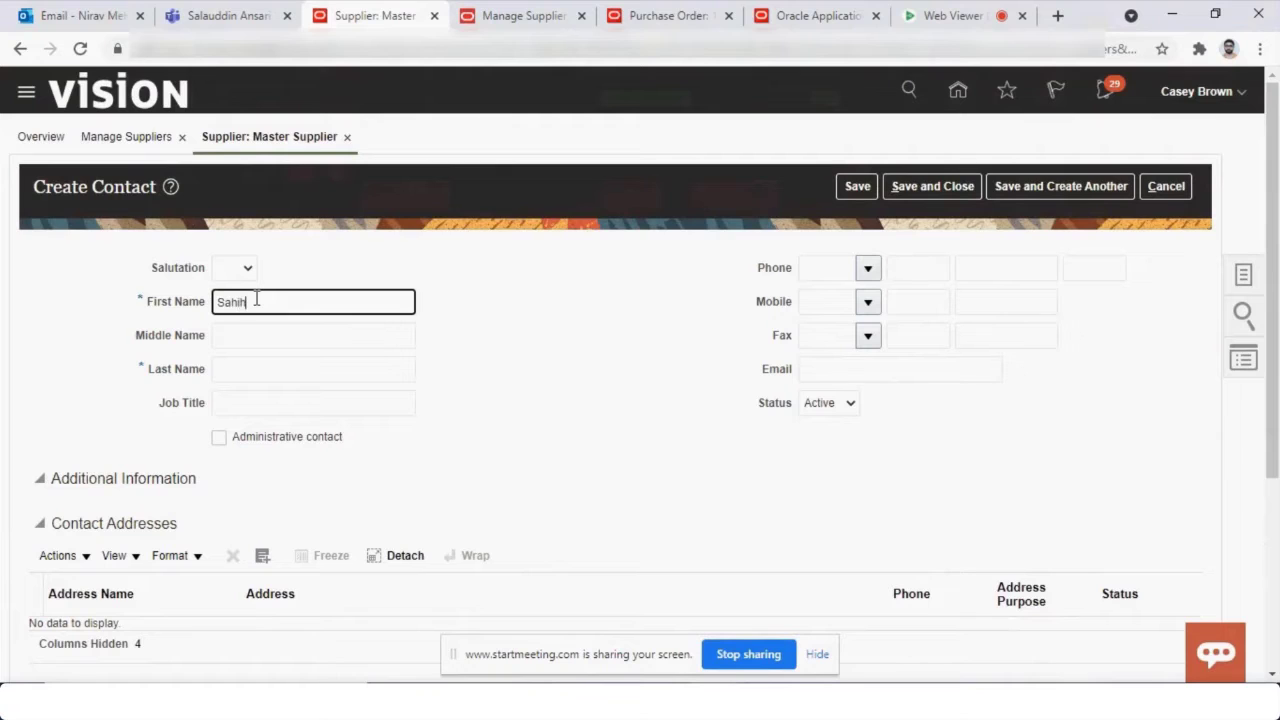
{"action": "key", "text": "Tab"}
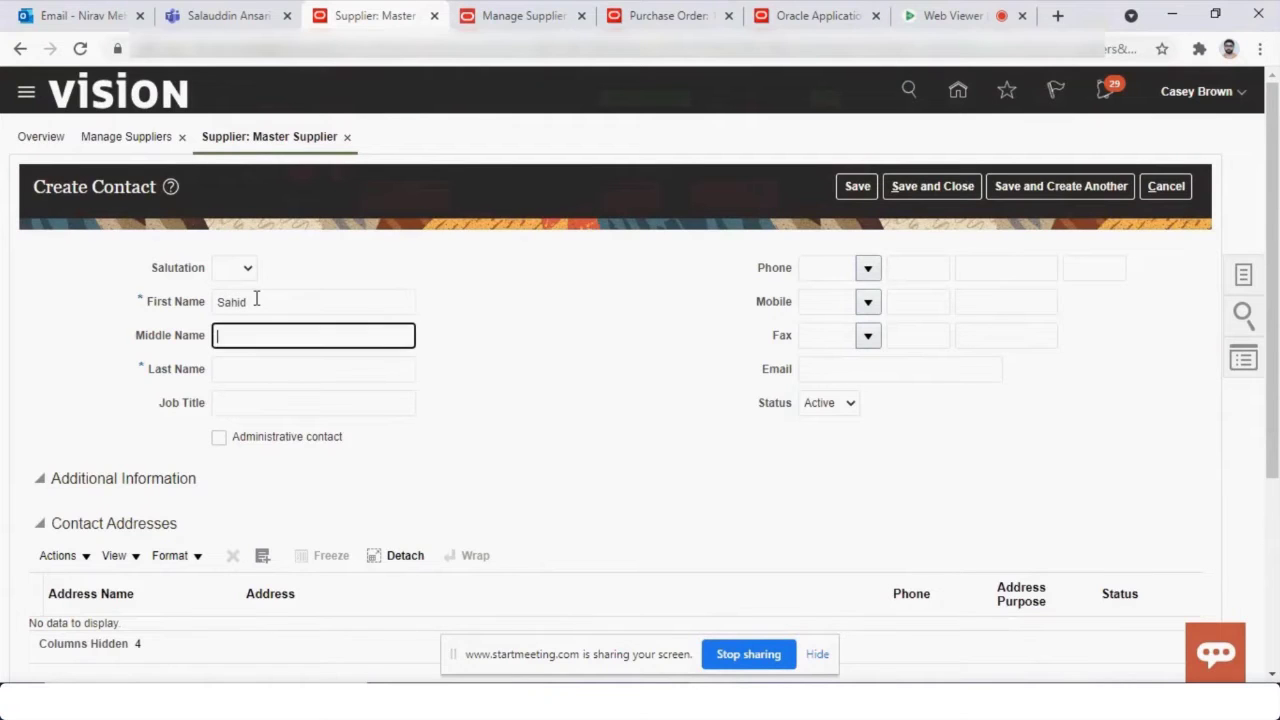
{"action": "key", "text": "Tab"}
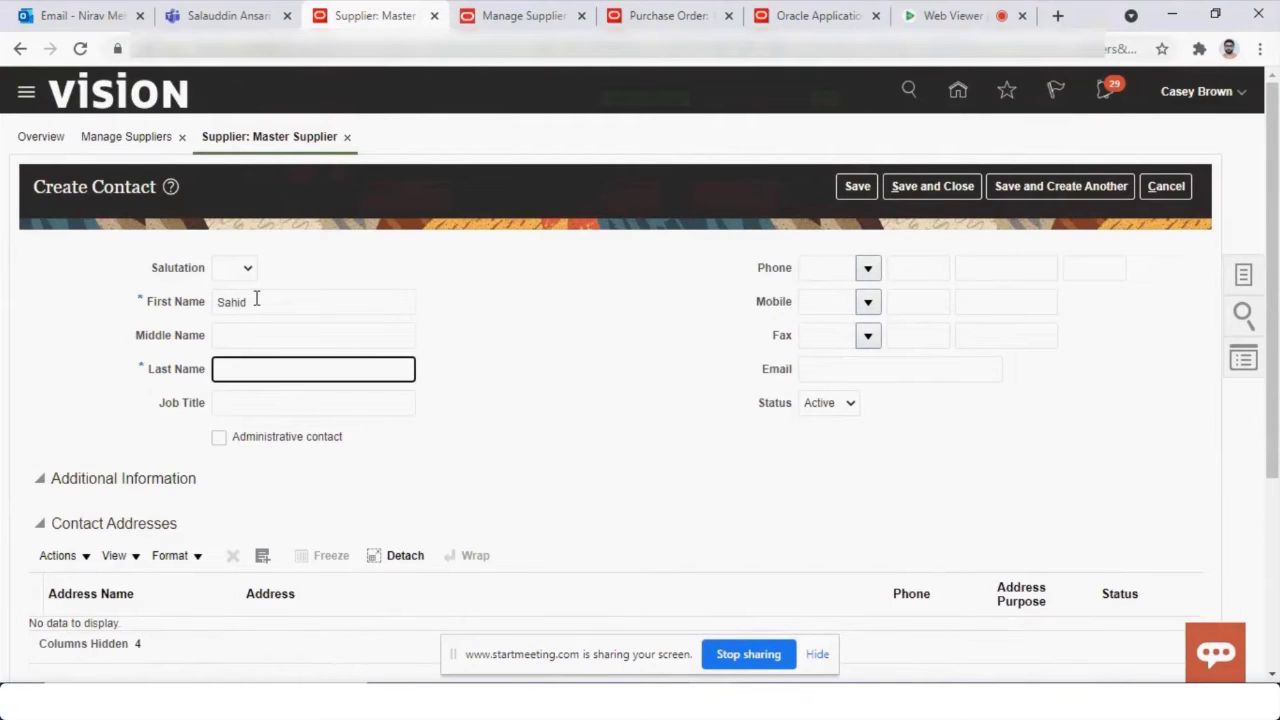
{"action": "key", "text": "Tab"}
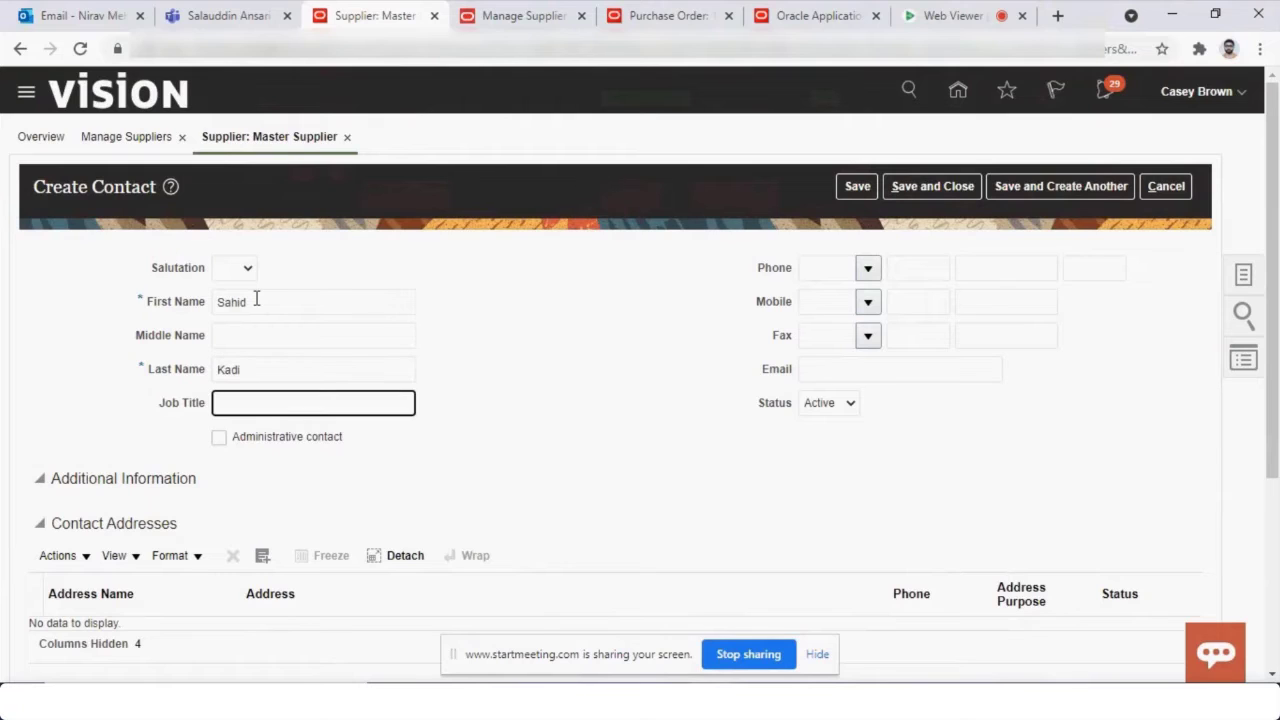
{"action": "key", "text": "shift+Tab"}
{"action": "key", "text": "End"}
{"action": "key", "text": "Tab"}
Mark the contact as administrative and attach the existing Mumbai supplier address.
{"action": "left_click", "coordinate": [219, 442]}
{"action": "scroll", "coordinate": [222, 450], "scroll_direction": "down", "scroll_amount": 3}
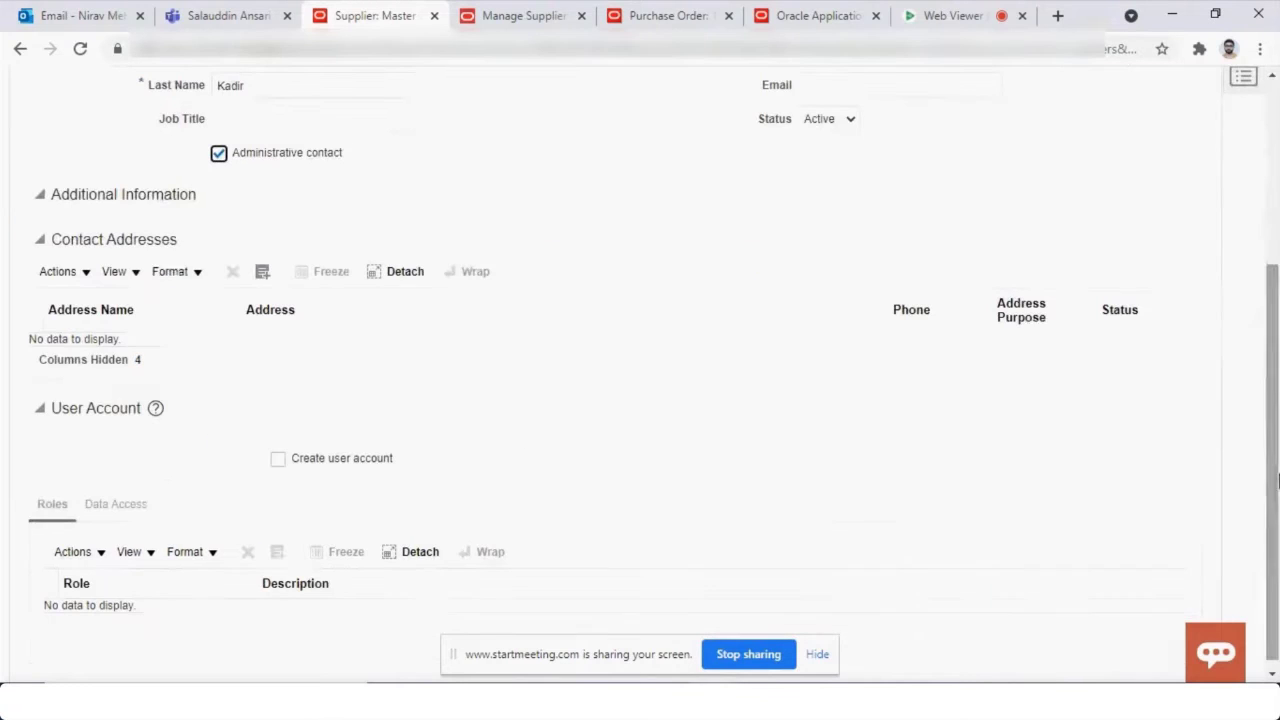
{"action": "left_click", "coordinate": [262, 274]}
{"action": "left_click", "coordinate": [508, 446]}
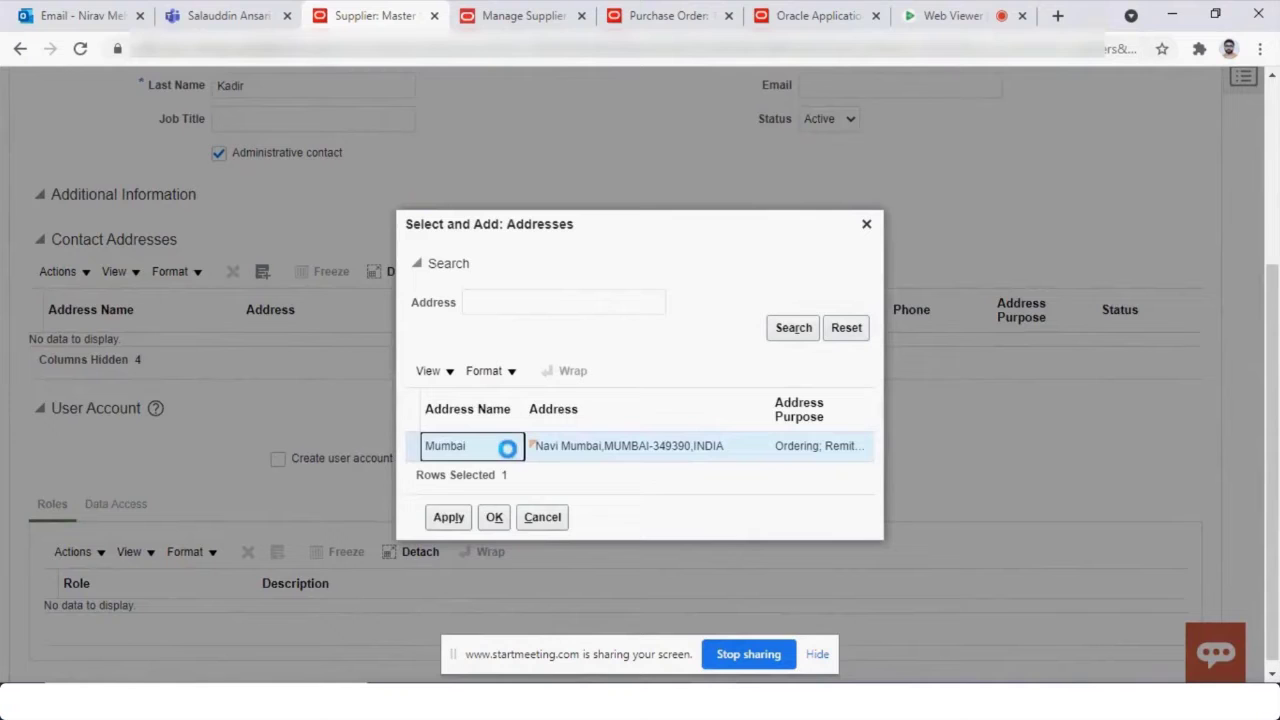
{"action": "left_click", "coordinate": [449, 517]}
{"action": "left_click", "coordinate": [494, 517]}
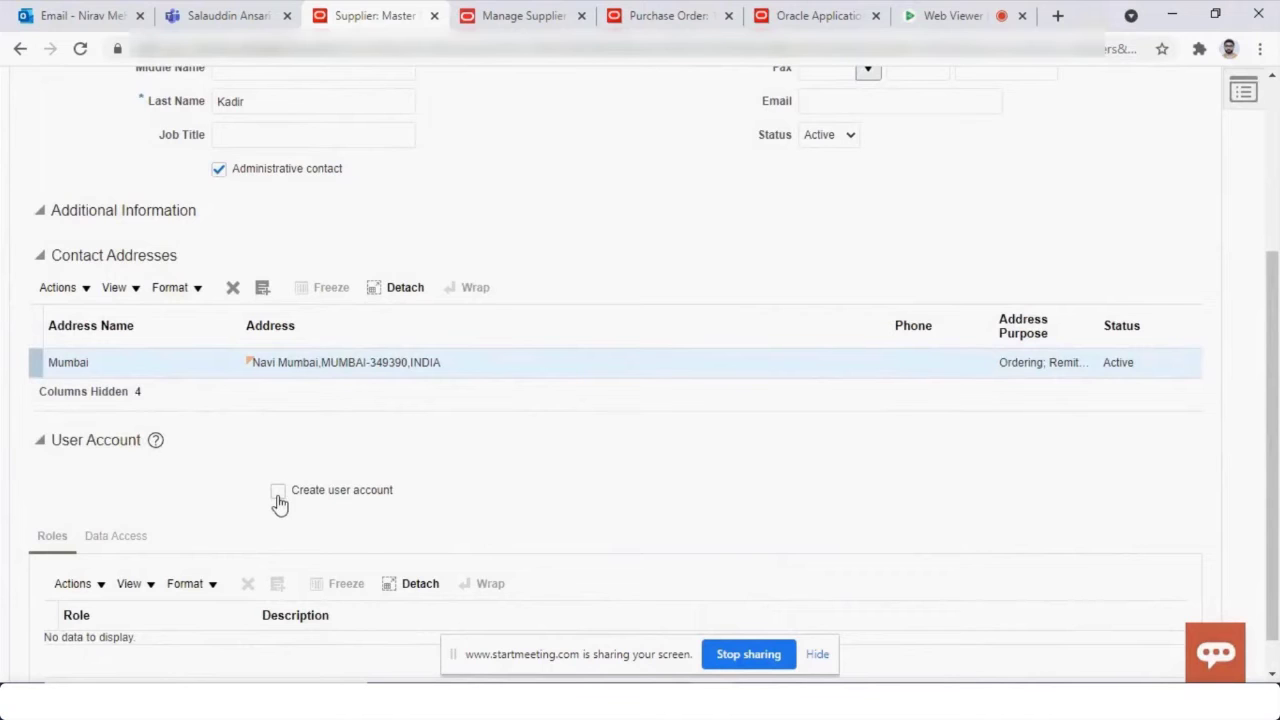
Enable user account creation and compare its roles with the default supplier user roles.
{"action": "left_click", "coordinate": [278, 494]}
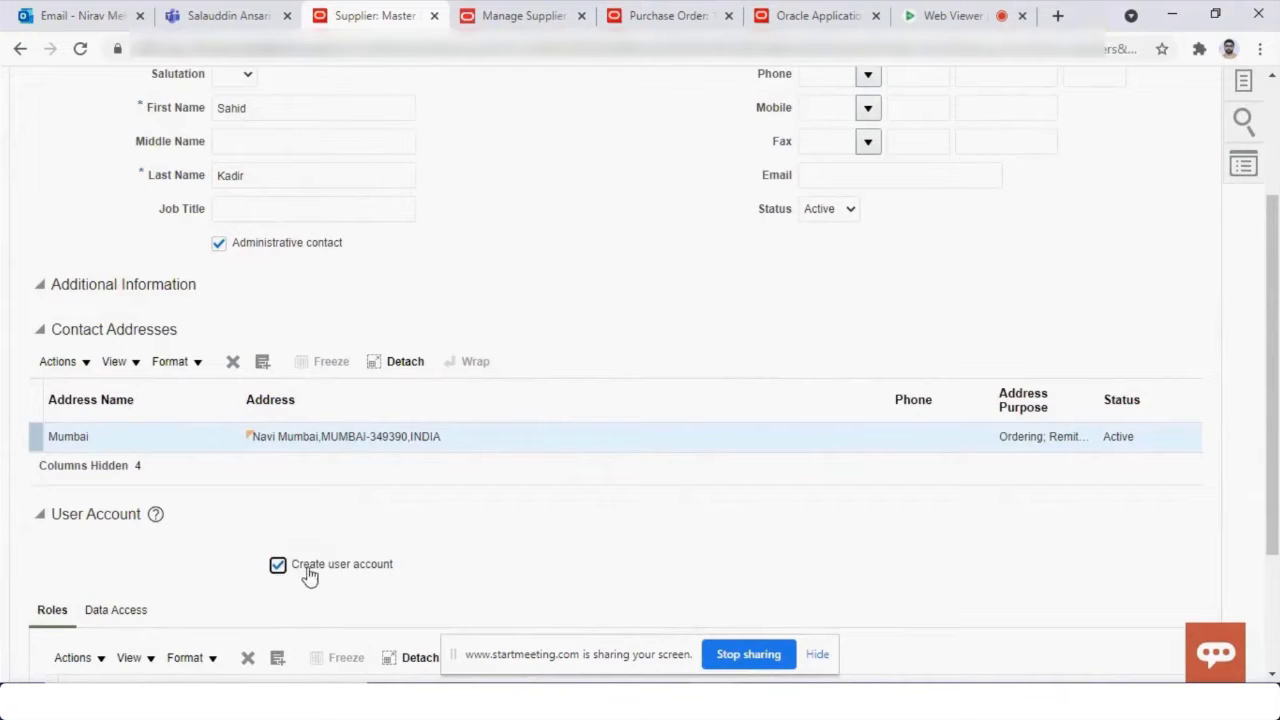
{"action": "scroll", "coordinate": [285, 574], "scroll_direction": "down", "scroll_amount": 2}
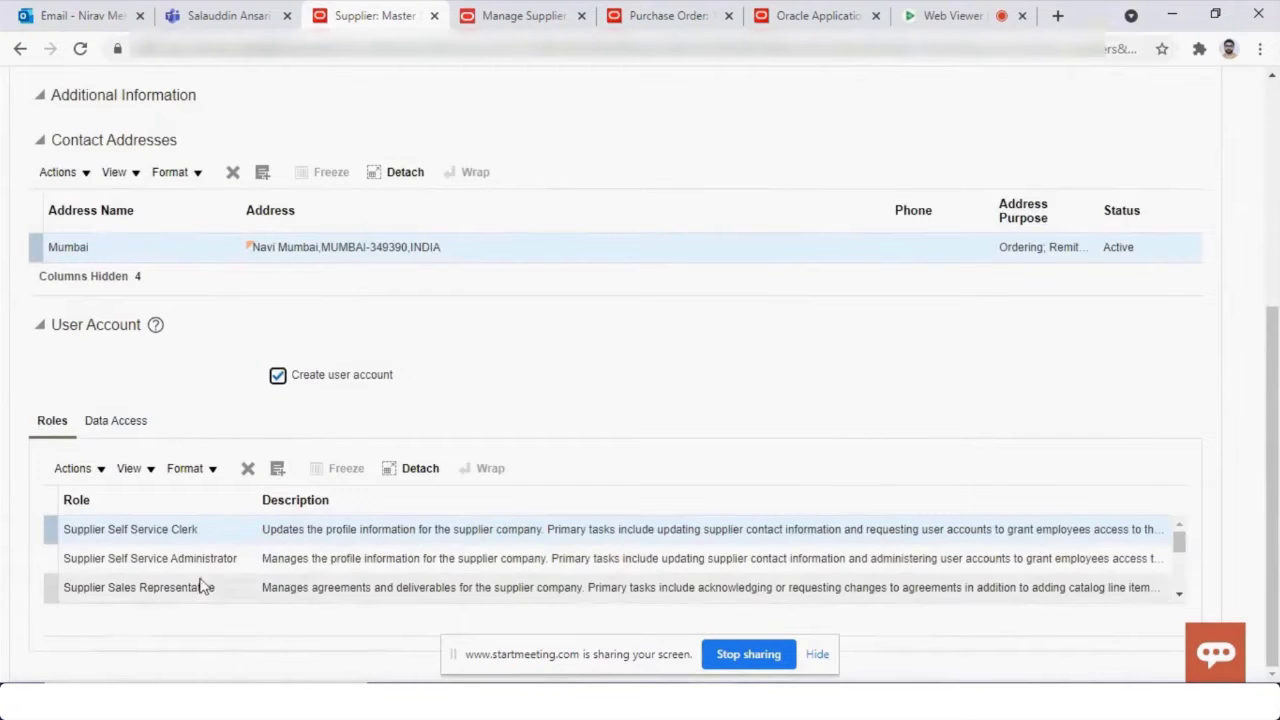
{"action": "left_click", "coordinate": [1179, 595]}
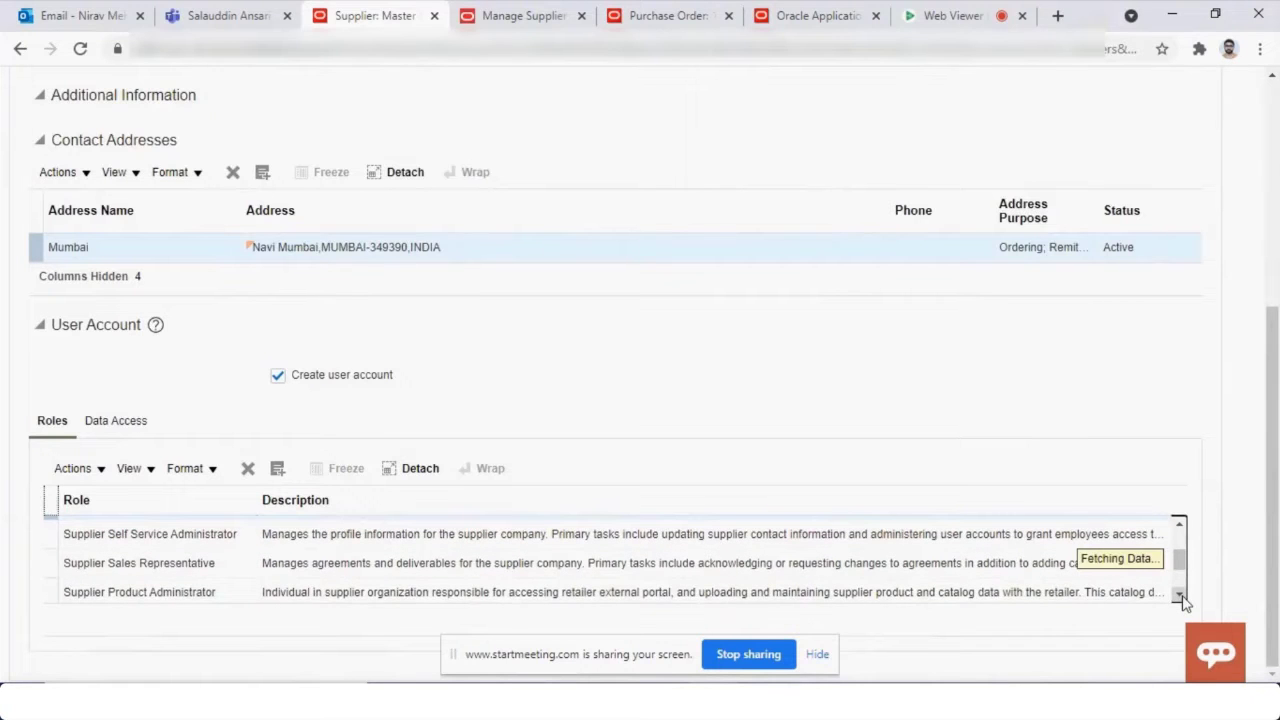
{"action": "key", "text": "ctrl+Tab"}
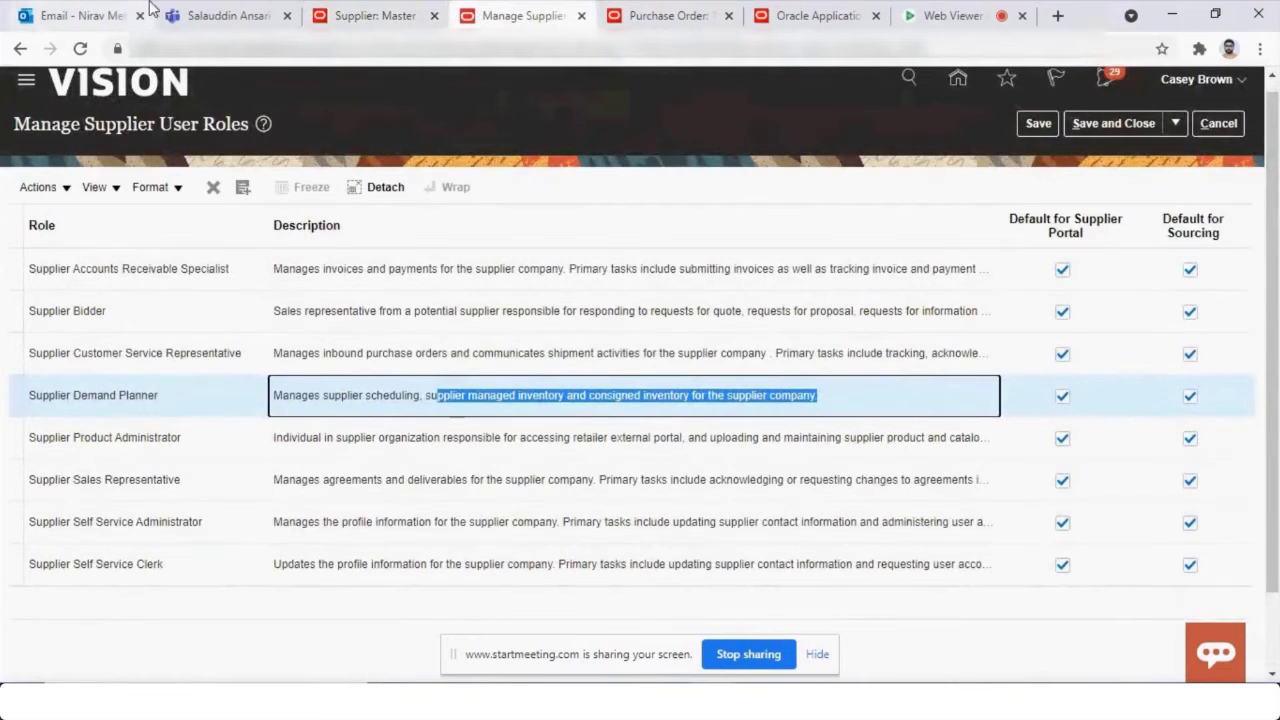
{"action": "left_click", "coordinate": [360, 15]}
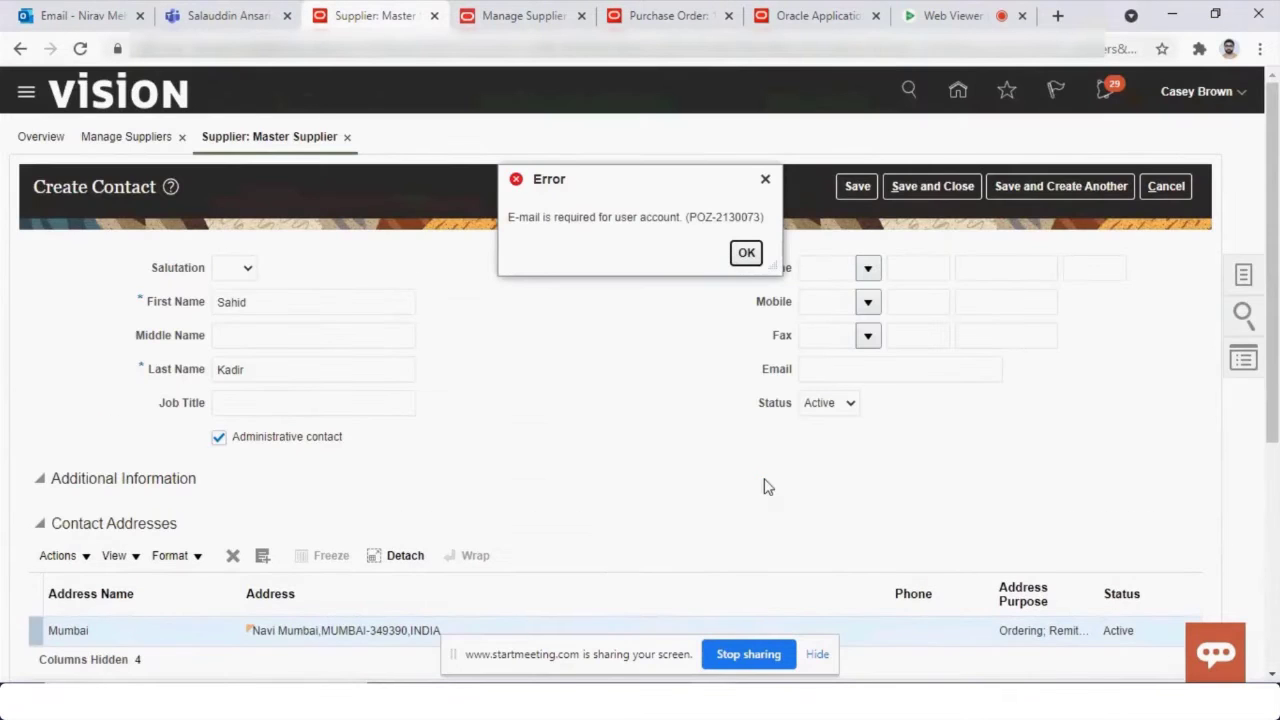
Dismiss the missing e-mail error, enter the contact's e-mail address, and save the contact.
{"action": "left_click", "coordinate": [747, 254]}
{"action": "left_click", "coordinate": [829, 372]}
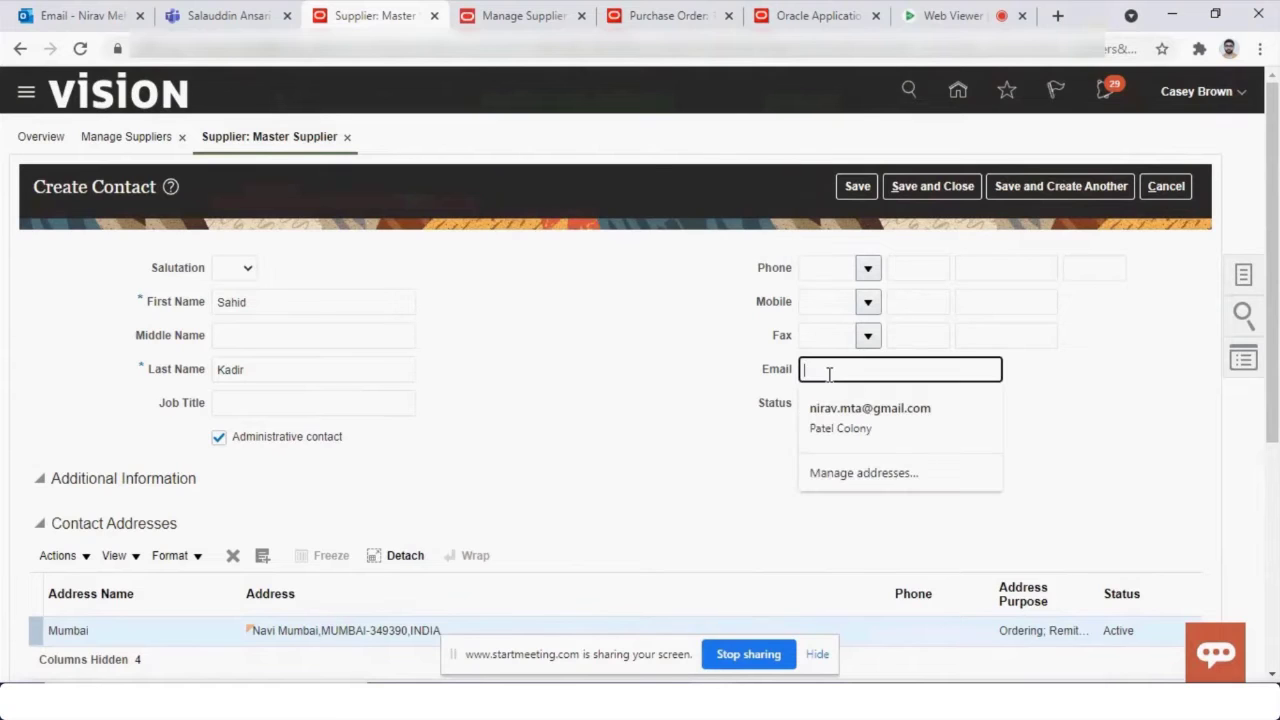
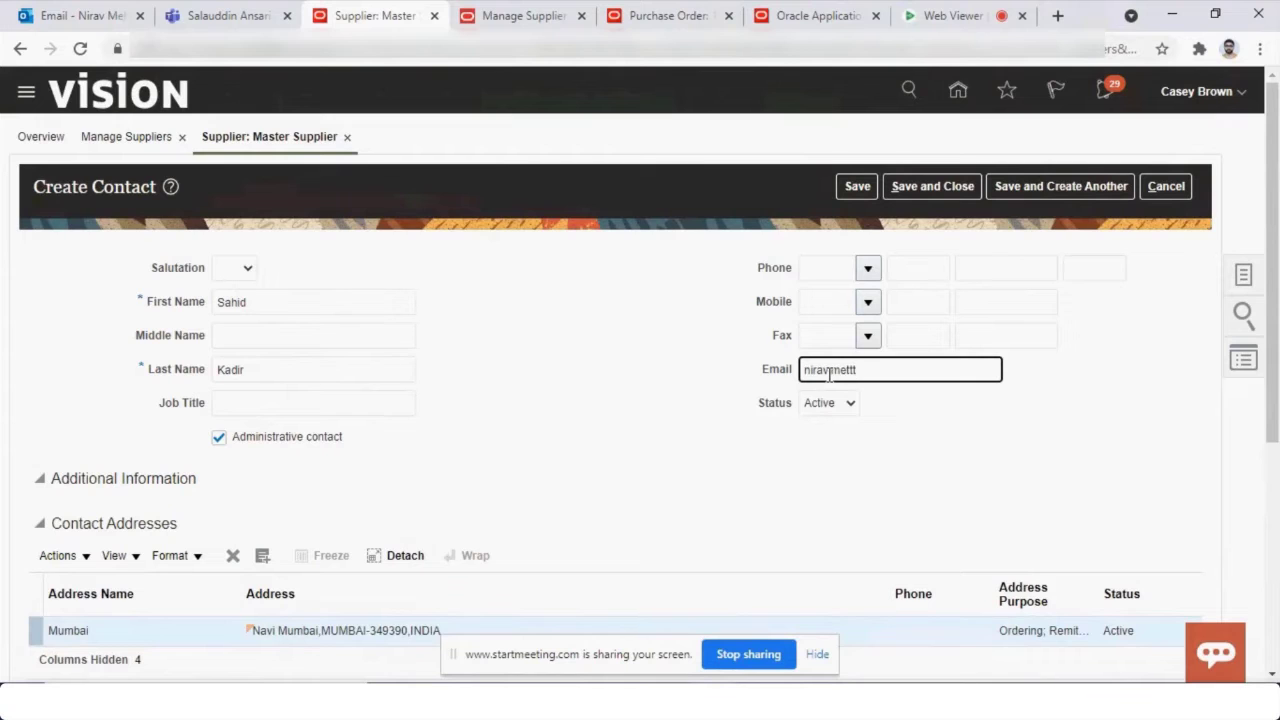
{"action": "key", "text": "Tab"}
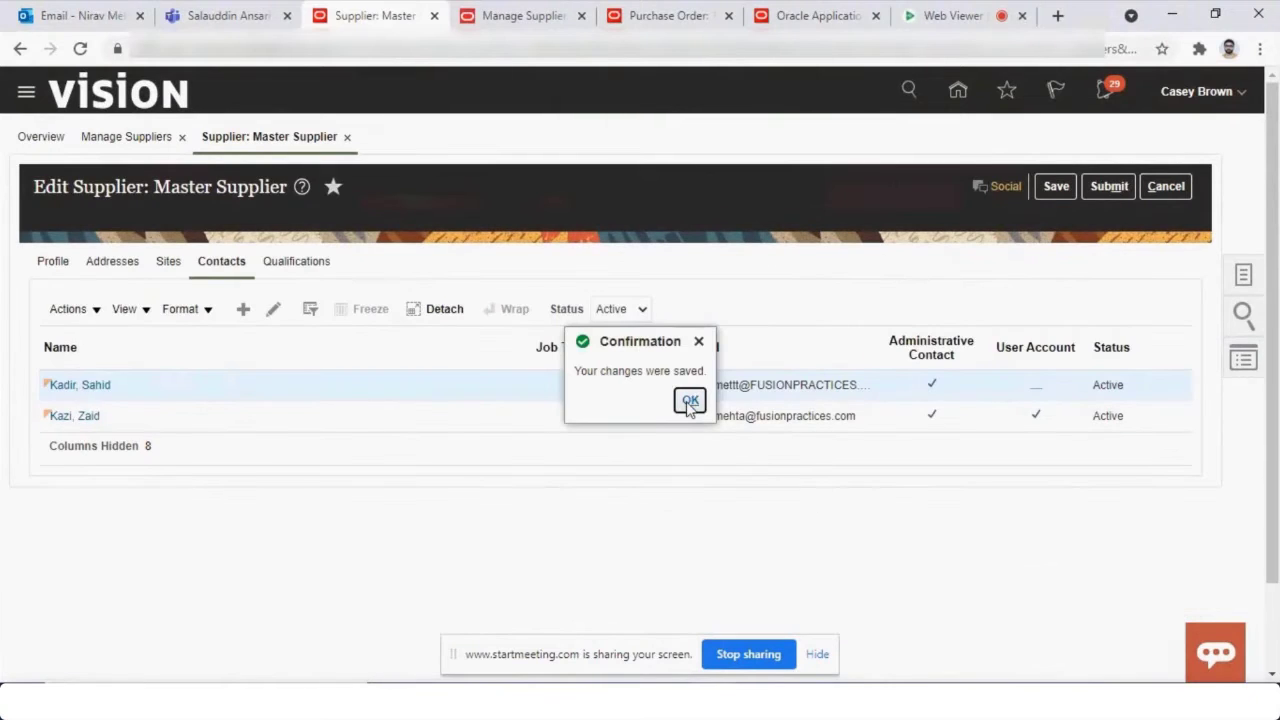
{"action": "key", "text": "Return"}
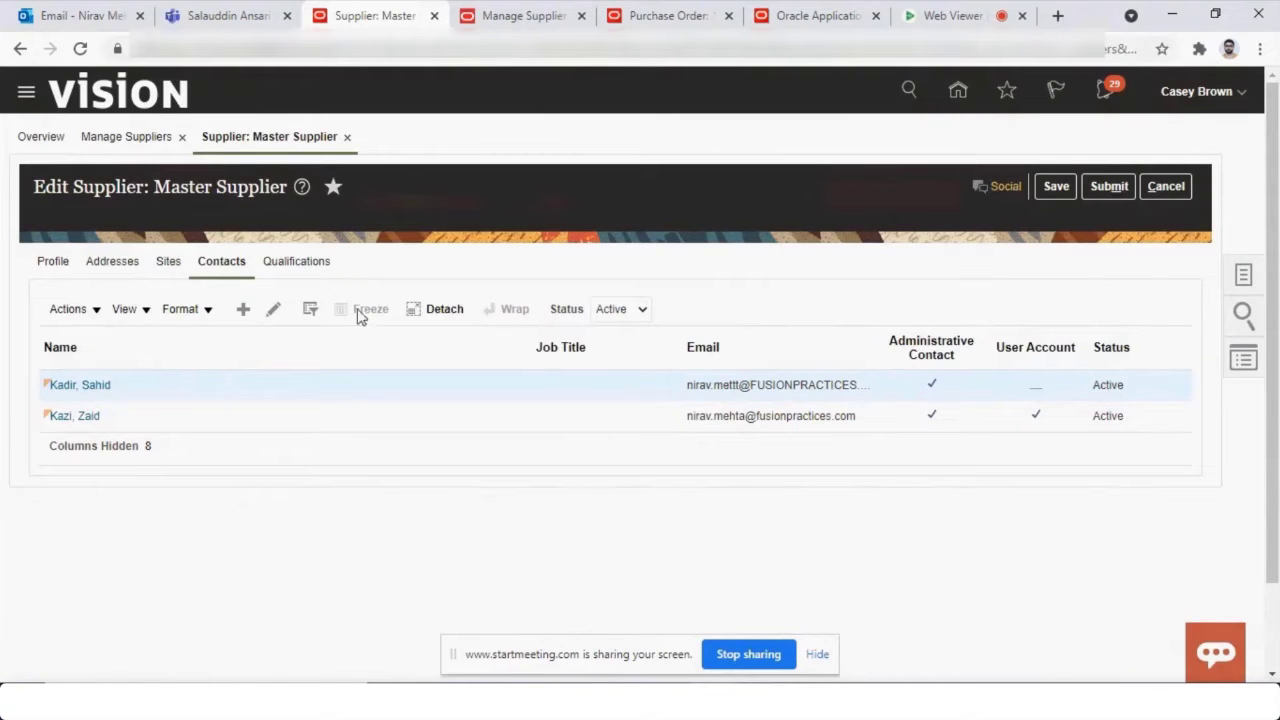
Reopen the new contact and reset its account password so a new one is e-mailed.
{"action": "left_click", "coordinate": [274, 312]}
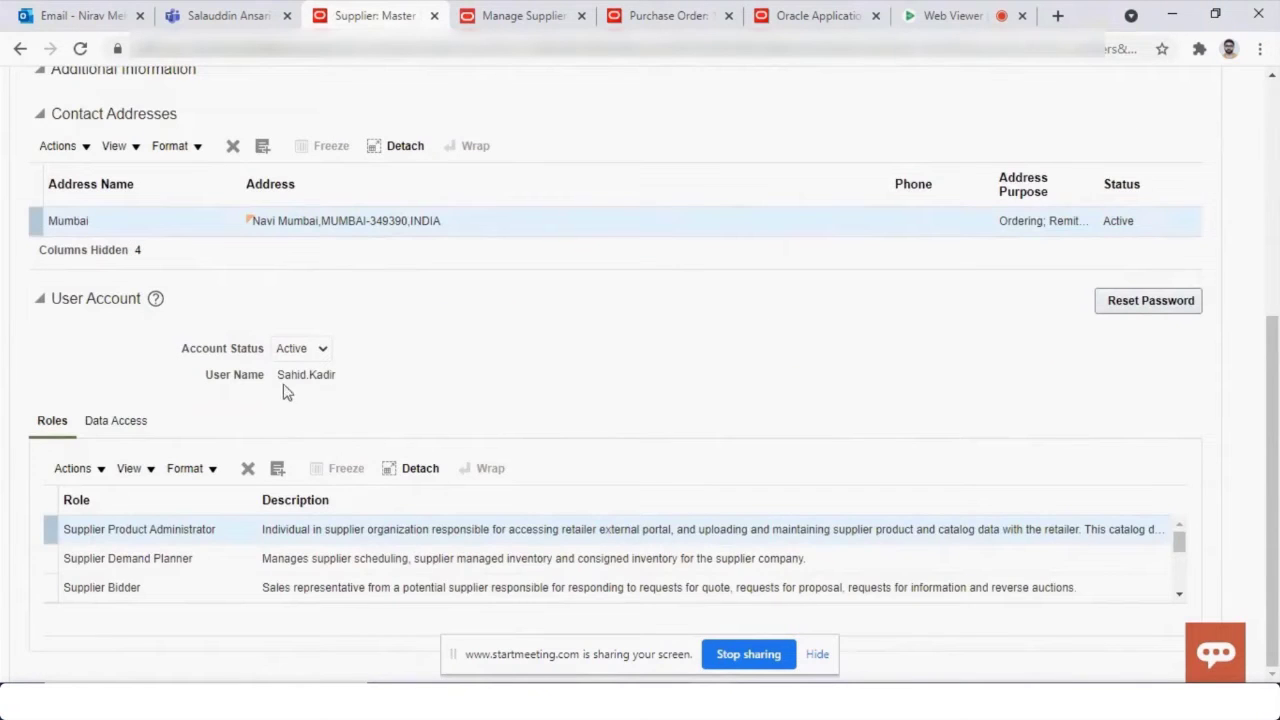
{"action": "left_click_drag", "start_coordinate": [278, 376], "coordinate": [339, 379]}
{"action": "left_click", "coordinate": [1130, 303]}
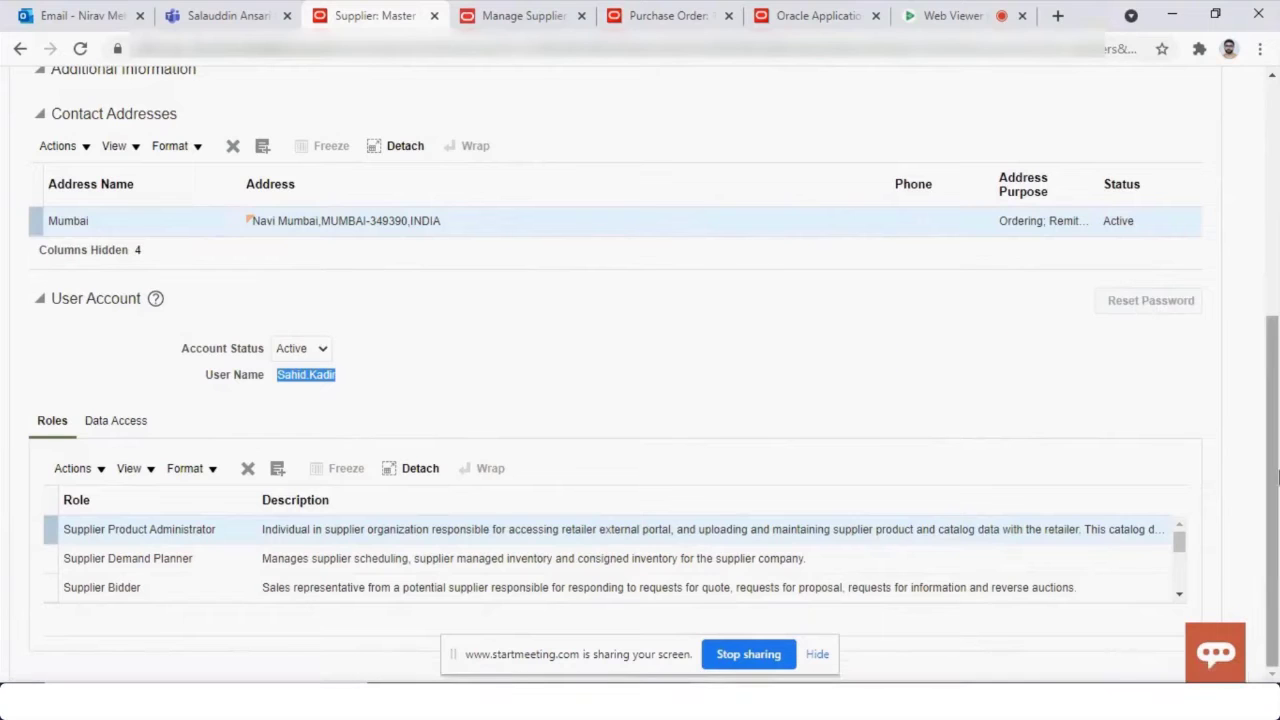
{"action": "scroll", "coordinate": [1277, 478], "scroll_direction": "up", "scroll_amount": 2}
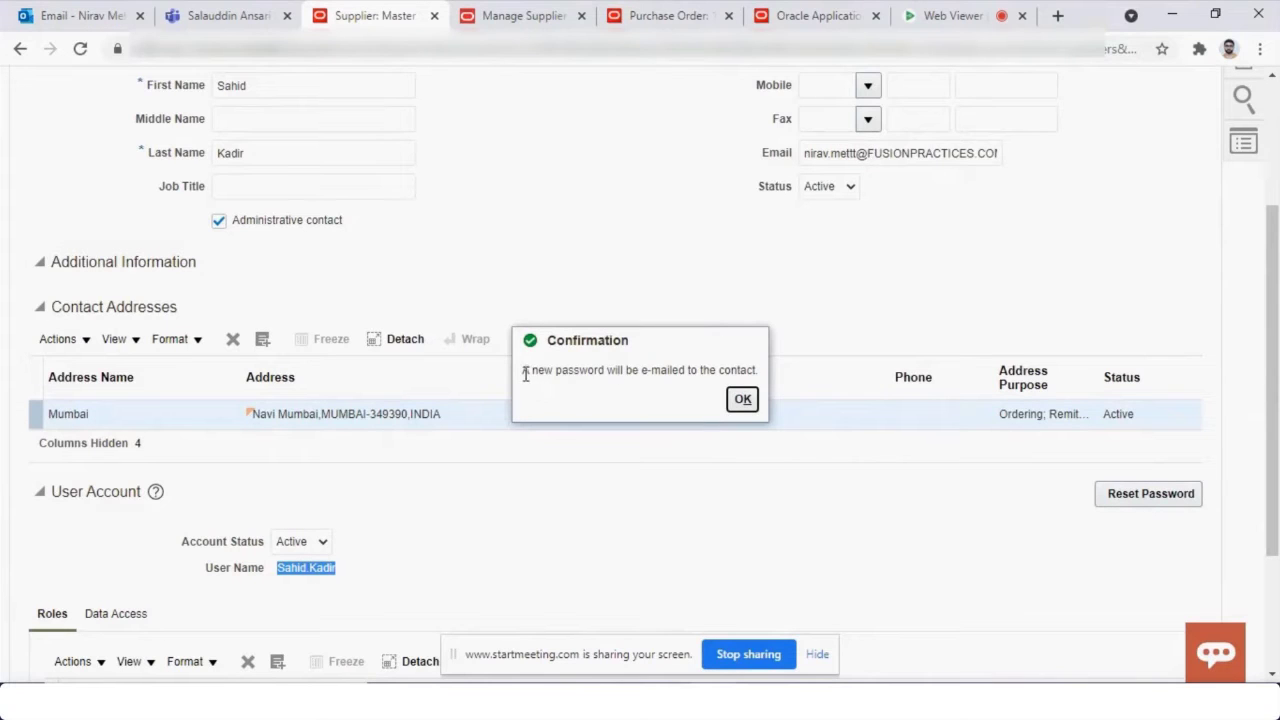
{"action": "left_click_drag", "start_coordinate": [526, 373], "coordinate": [757, 390]}
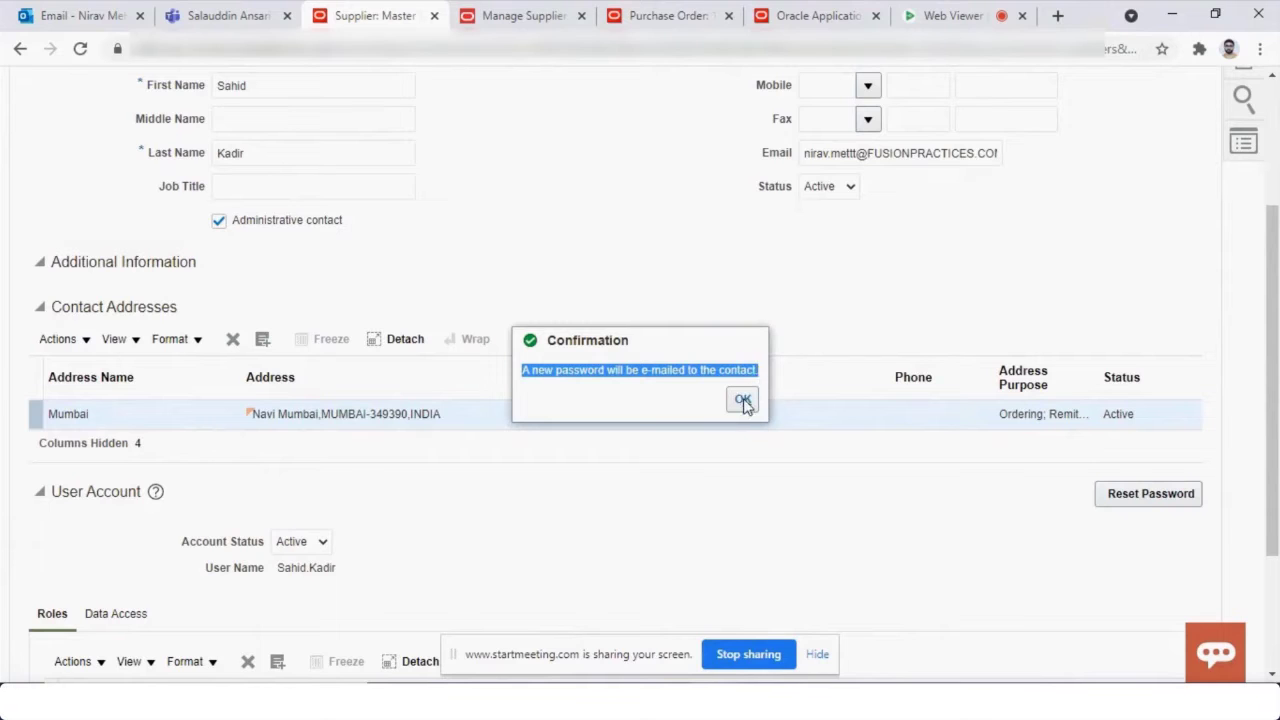
{"action": "left_click", "coordinate": [743, 399]}
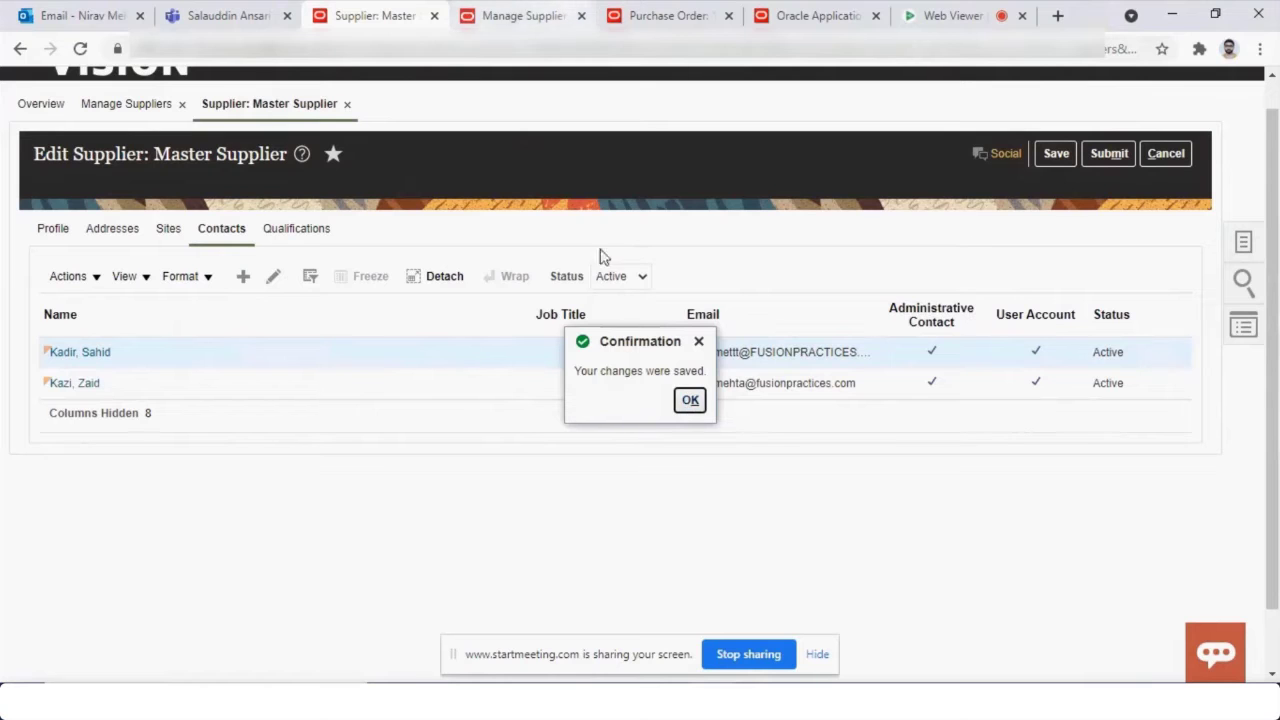
Return to the Vision home page and launch the Security Console from the Navigator's Tools.
{"action": "left_click", "coordinate": [690, 401]}
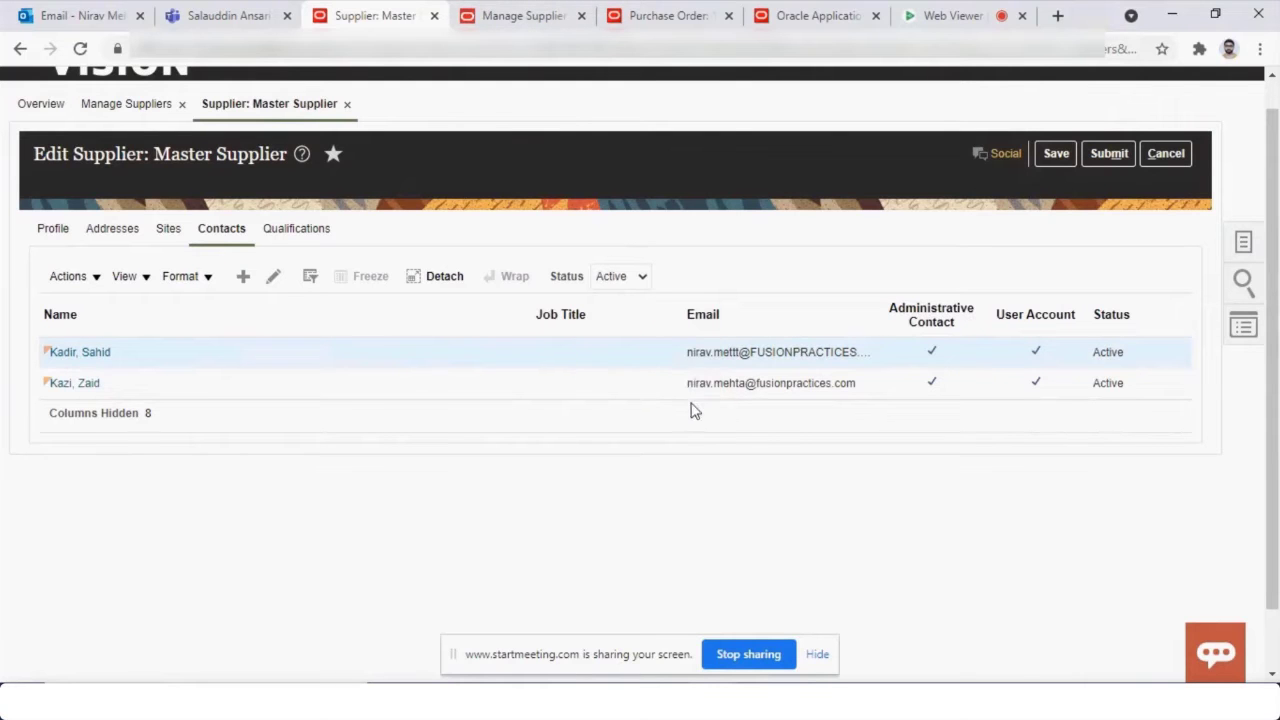
{"action": "left_click", "coordinate": [560, 15]}
{"action": "left_click", "coordinate": [622, 12]}
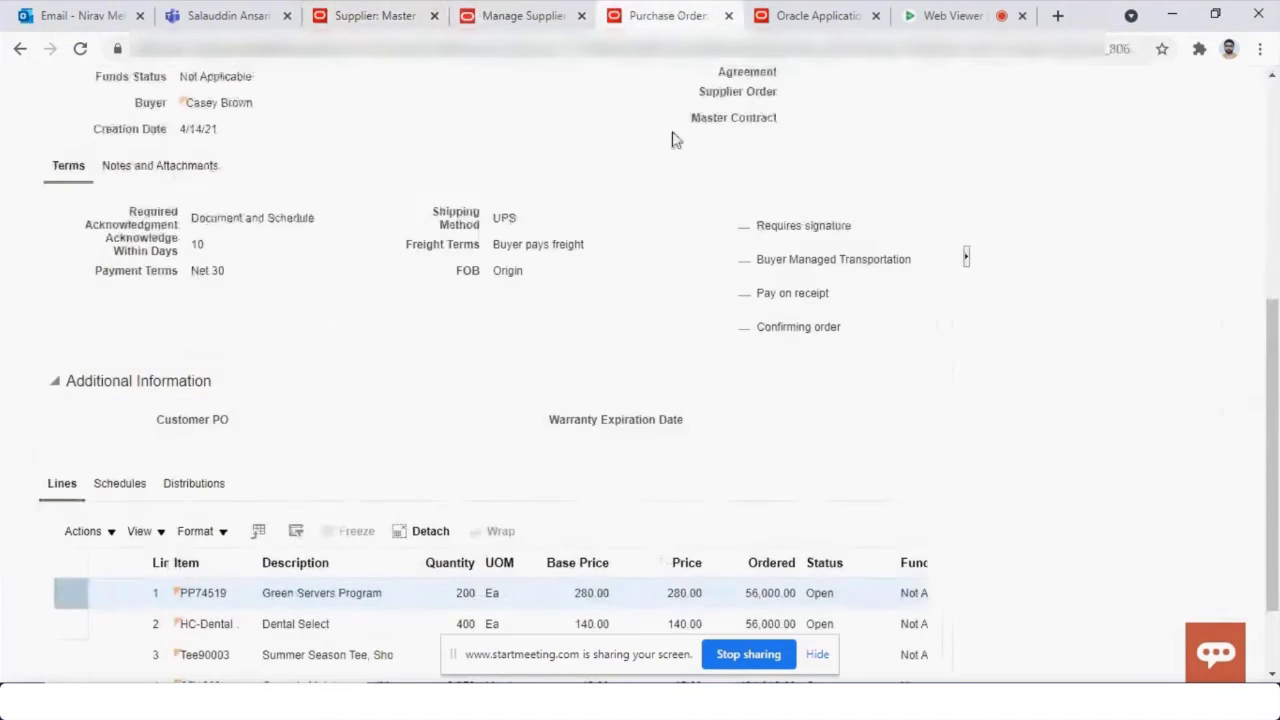
{"action": "left_click", "coordinate": [808, 15]}
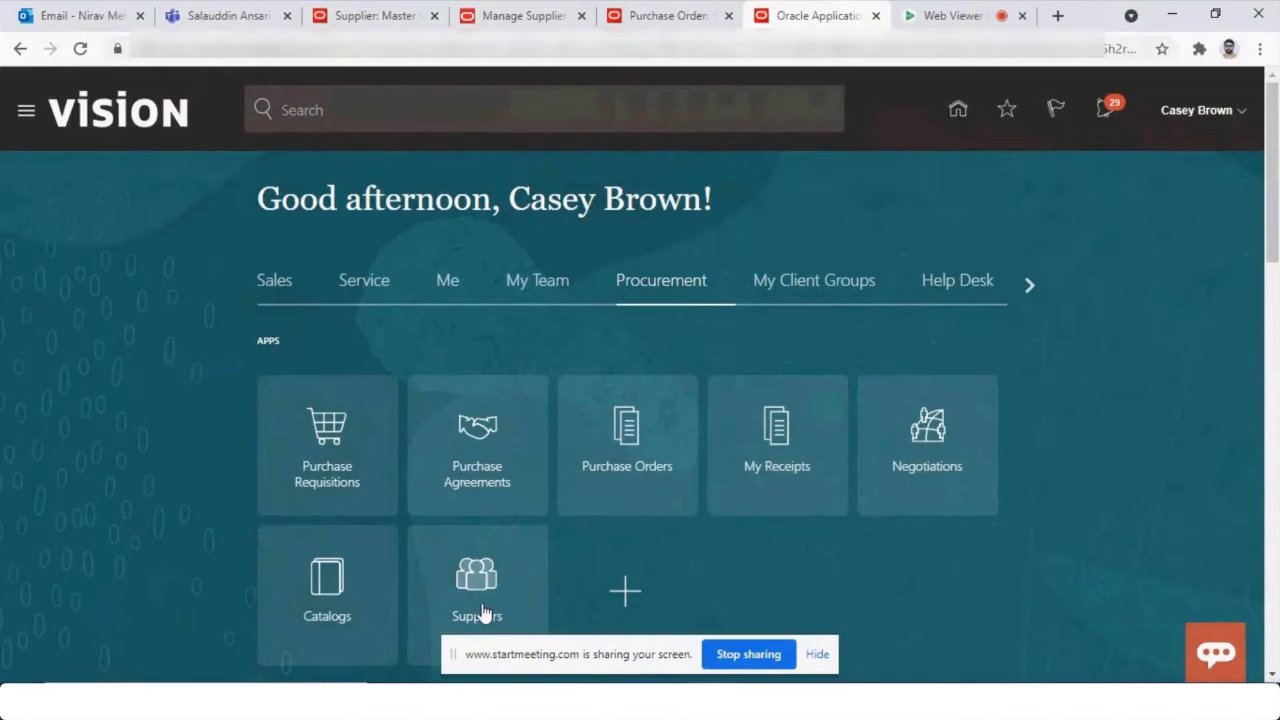
{"action": "scroll", "coordinate": [706, 609], "scroll_direction": "down", "scroll_amount": 10}
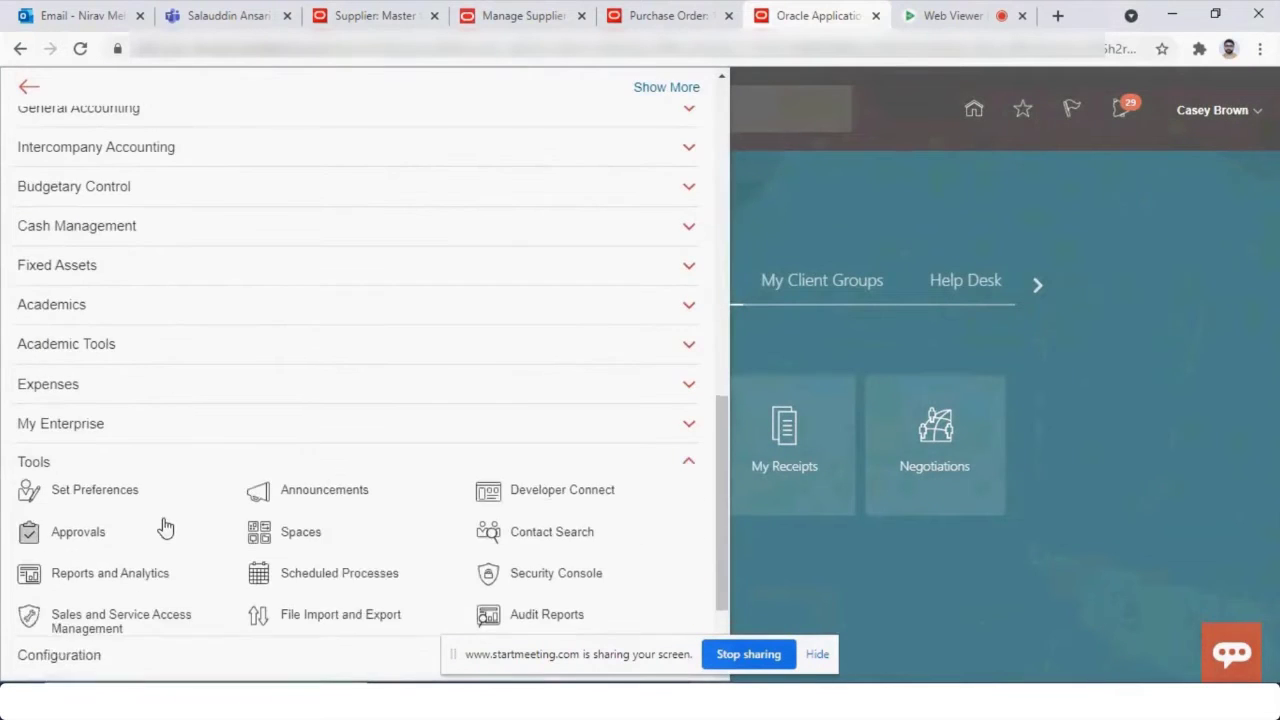
{"action": "scroll", "coordinate": [165, 527], "scroll_direction": "down", "scroll_amount": 1}
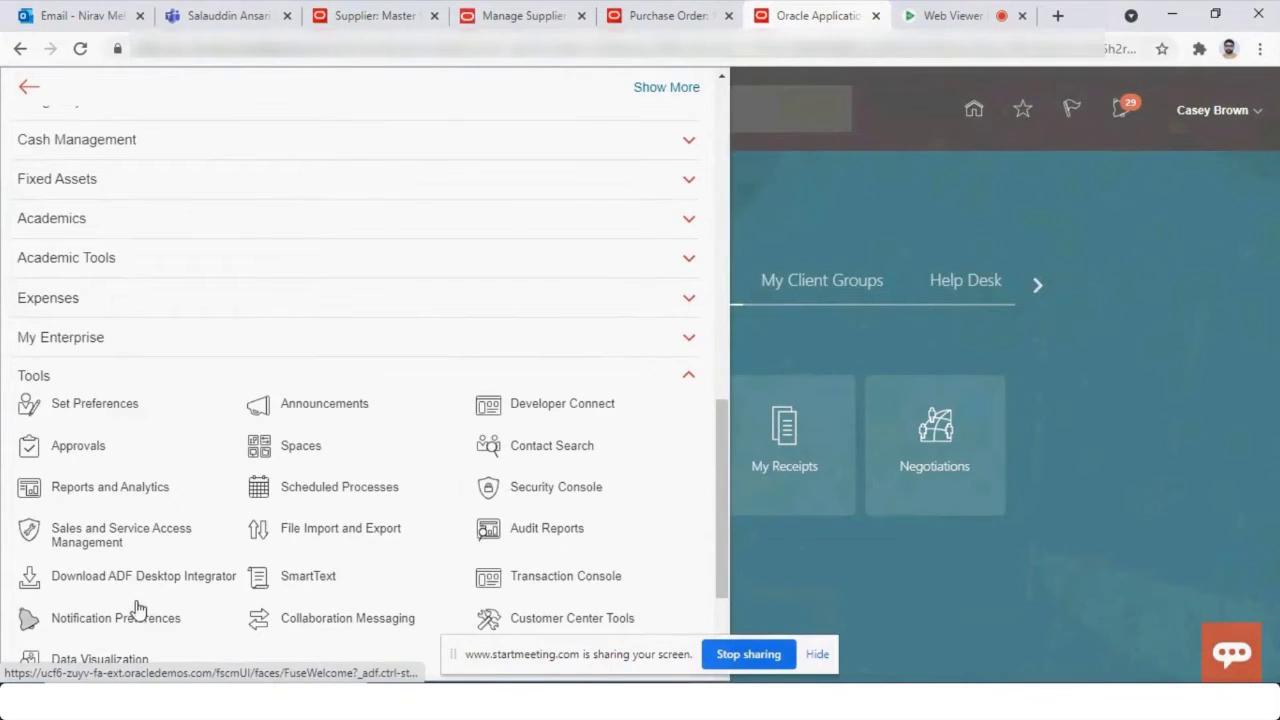
{"action": "left_click", "coordinate": [537, 497]}
{"action": "left_click_drag", "start_coordinate": [815, 8], "coordinate": [335, 8]}
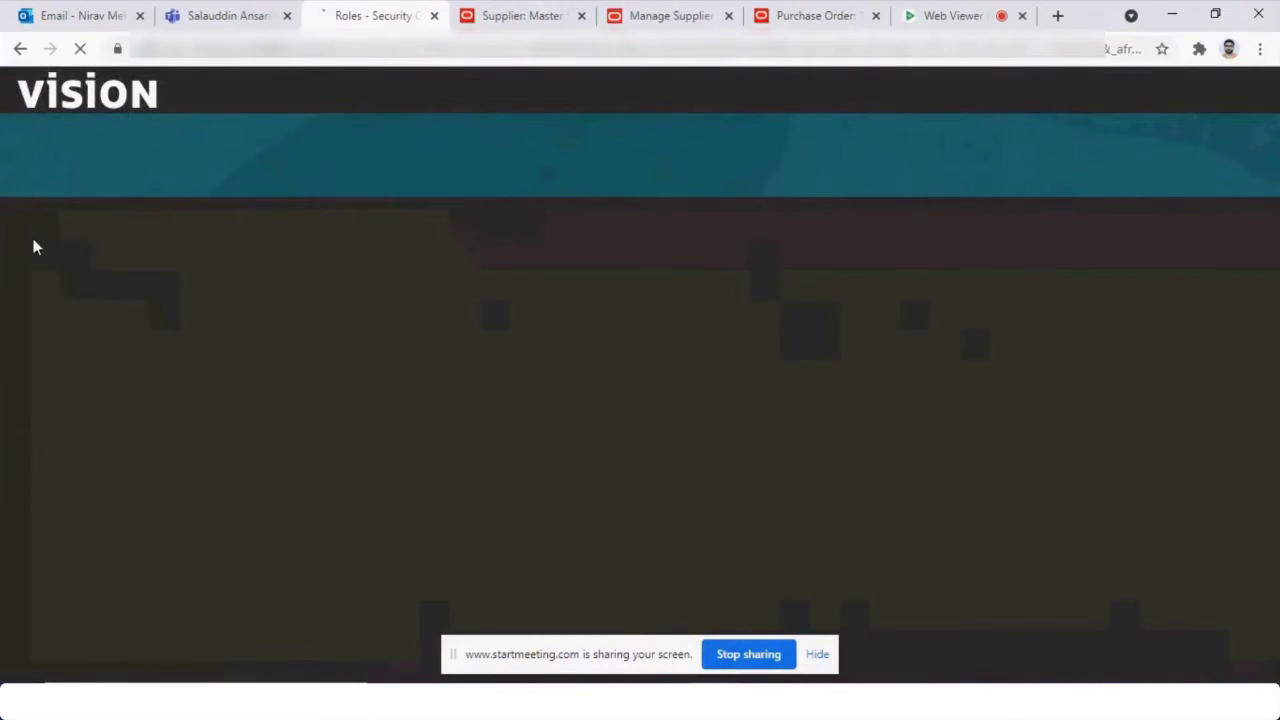
Dismiss the Roles warning, search user accounts by the new contact's name, and open their account.
{"action": "key", "text": "Return"}
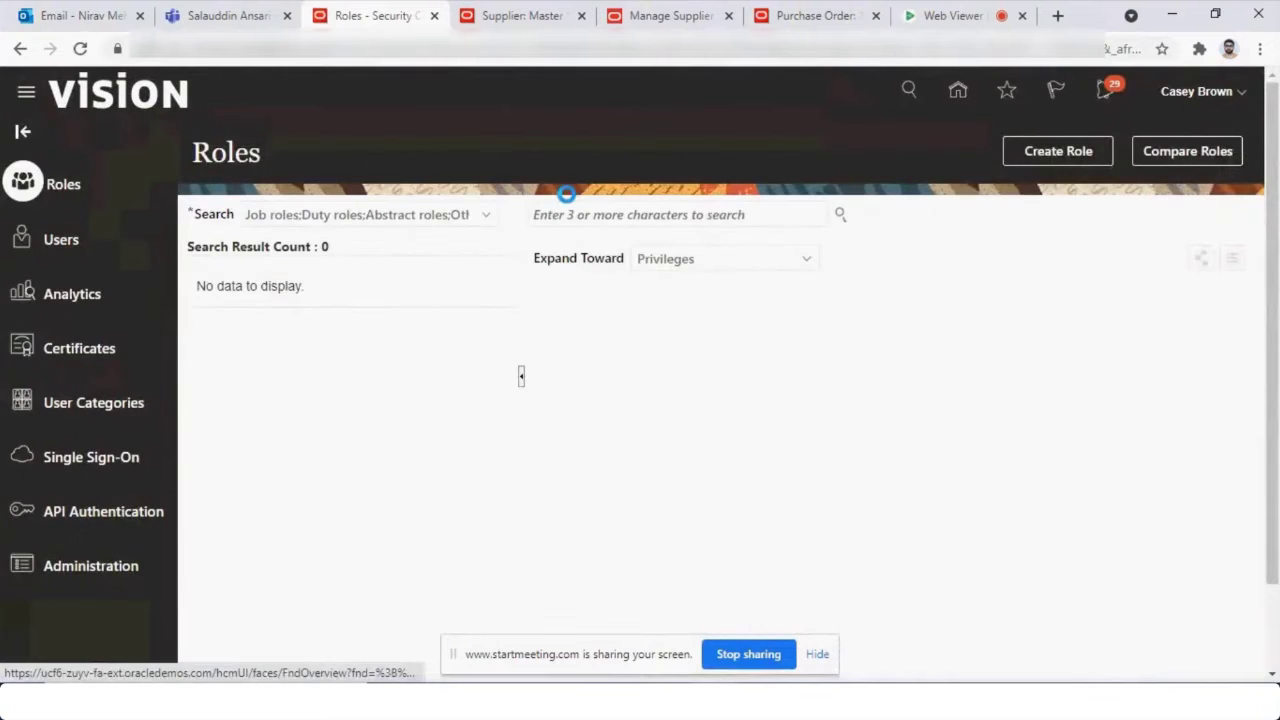
{"action": "type", "text": "Z"}
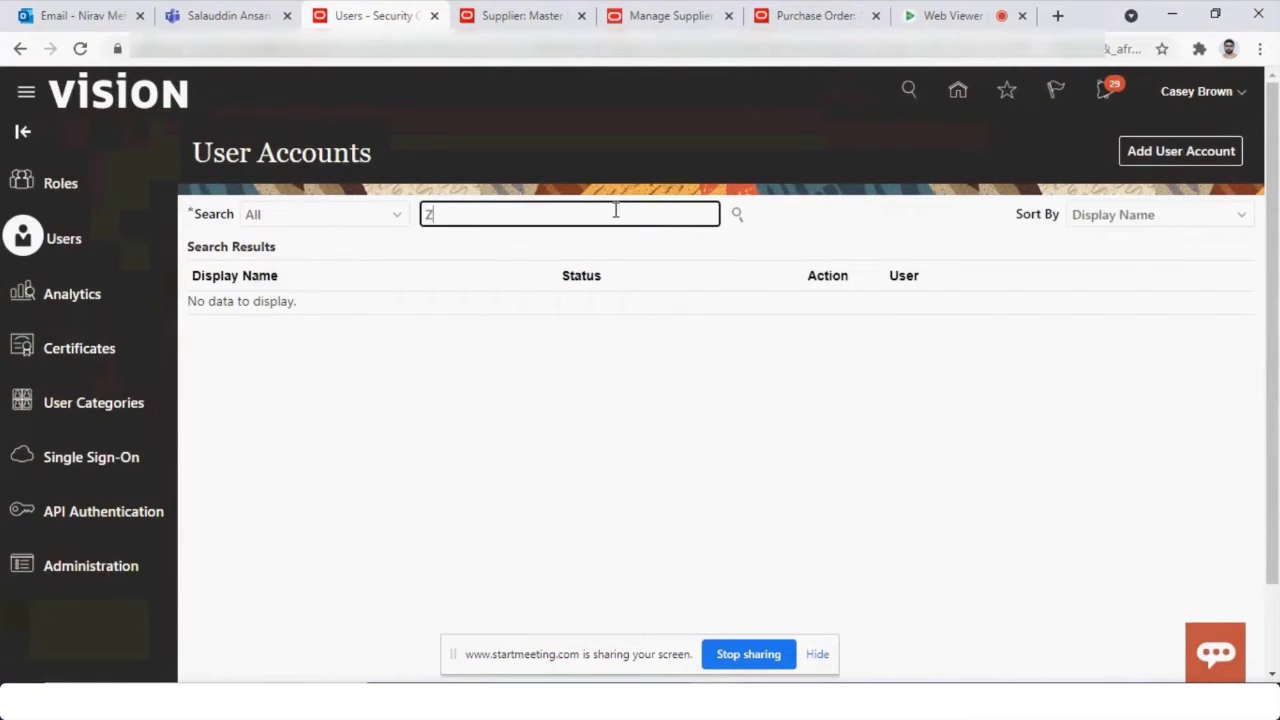
{"action": "key", "text": "BackSpace"}
{"action": "type", "text": "Sahid"}
{"action": "key", "text": "Return"}
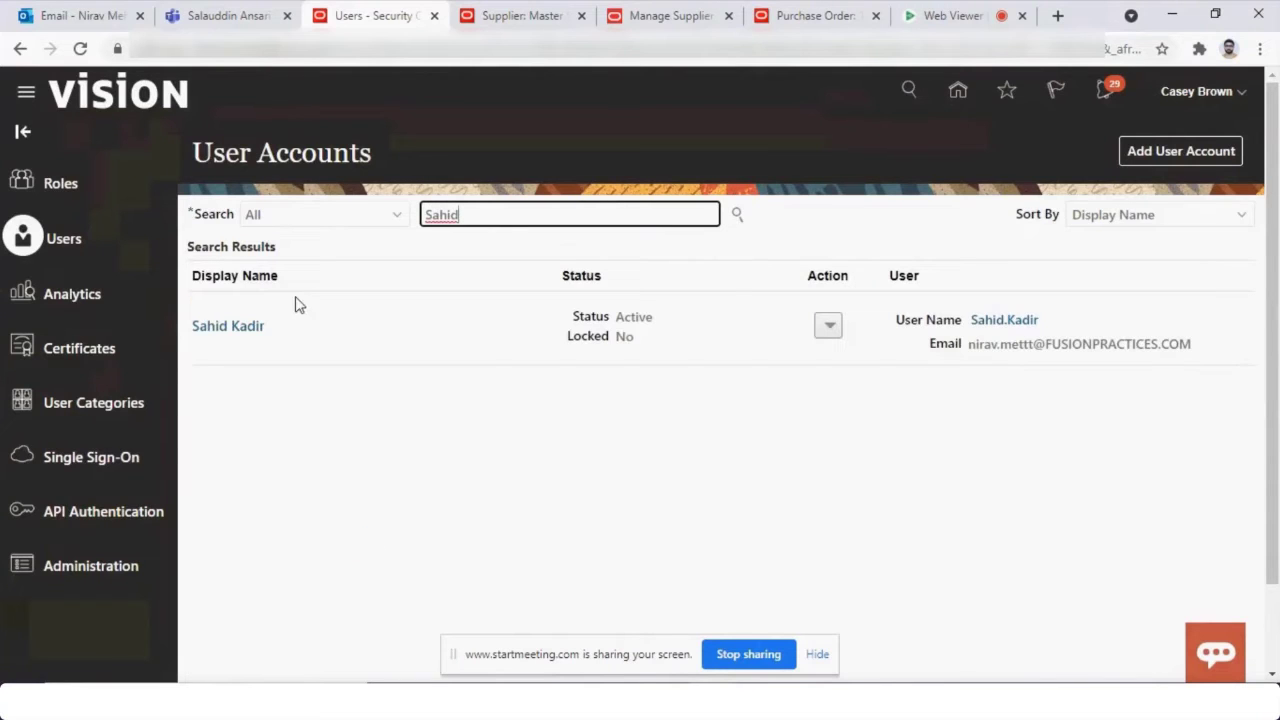
{"action": "left_click", "coordinate": [247, 334]}
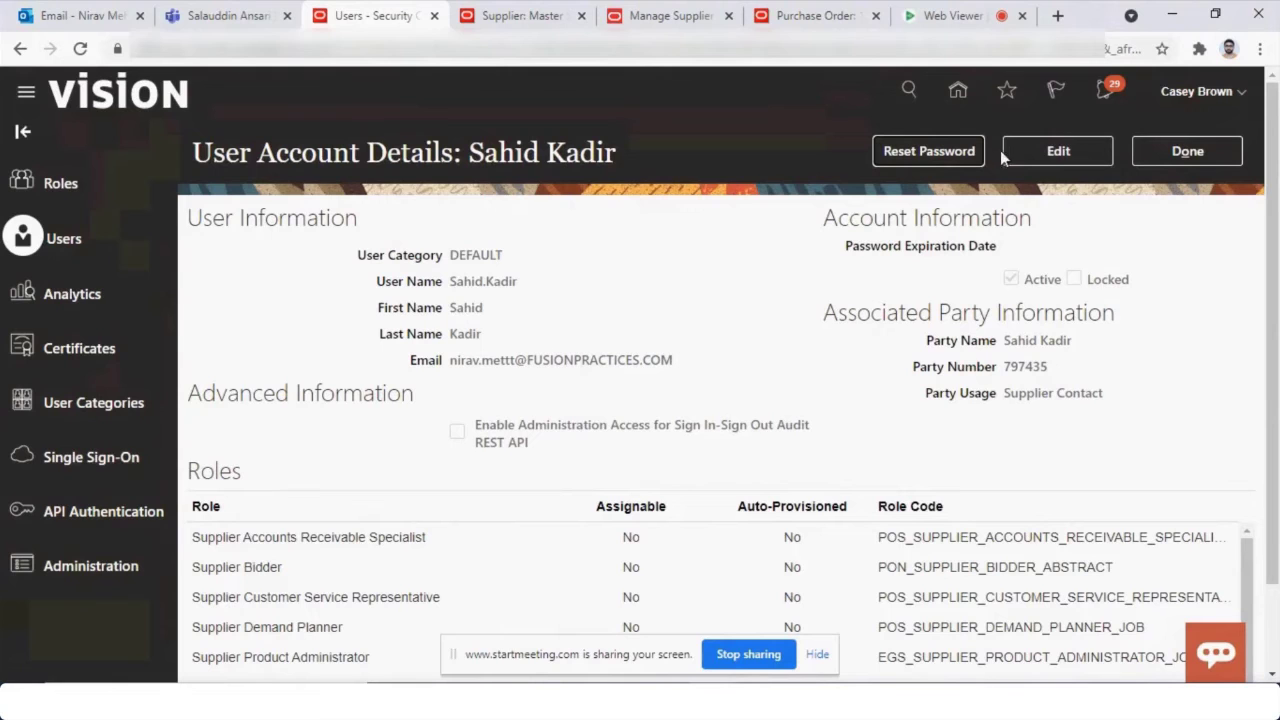
Scroll through the account's full role list in edit mode, cancel without saving, and return to User Accounts.
{"action": "left_click", "coordinate": [1045, 148]}
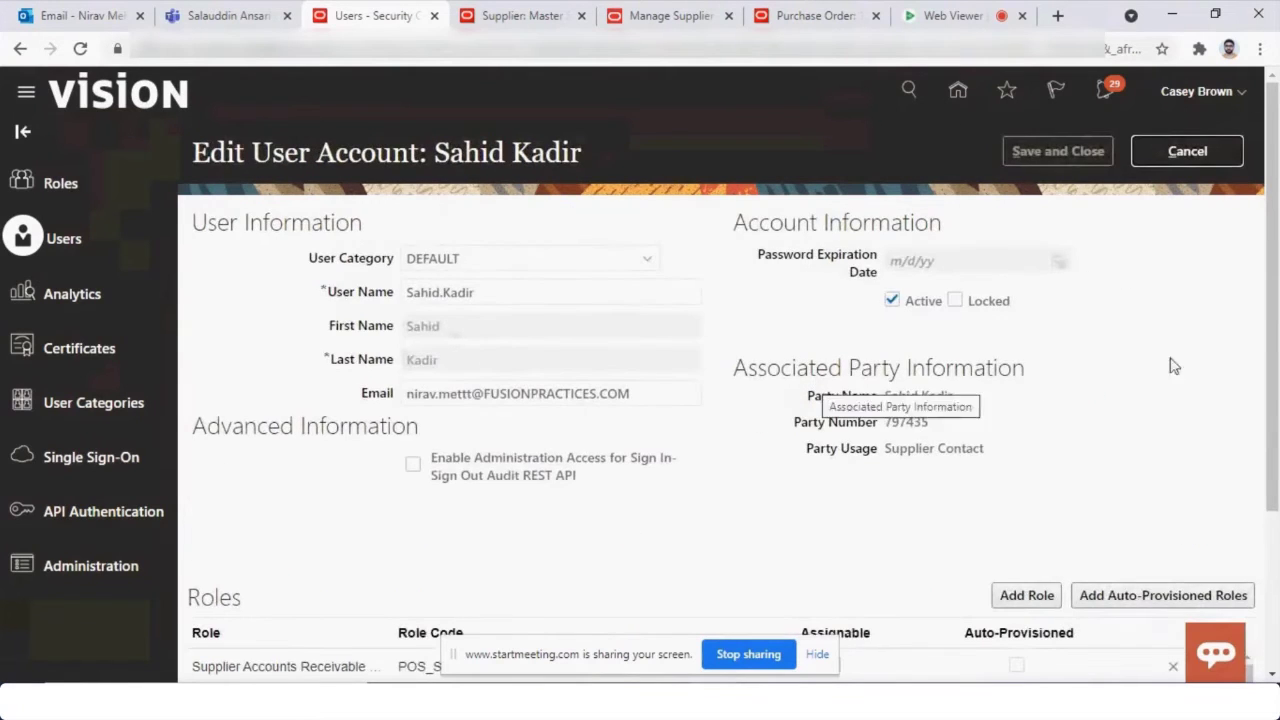
{"action": "left_click_drag", "start_coordinate": [1272, 380], "coordinate": [1275, 540]}
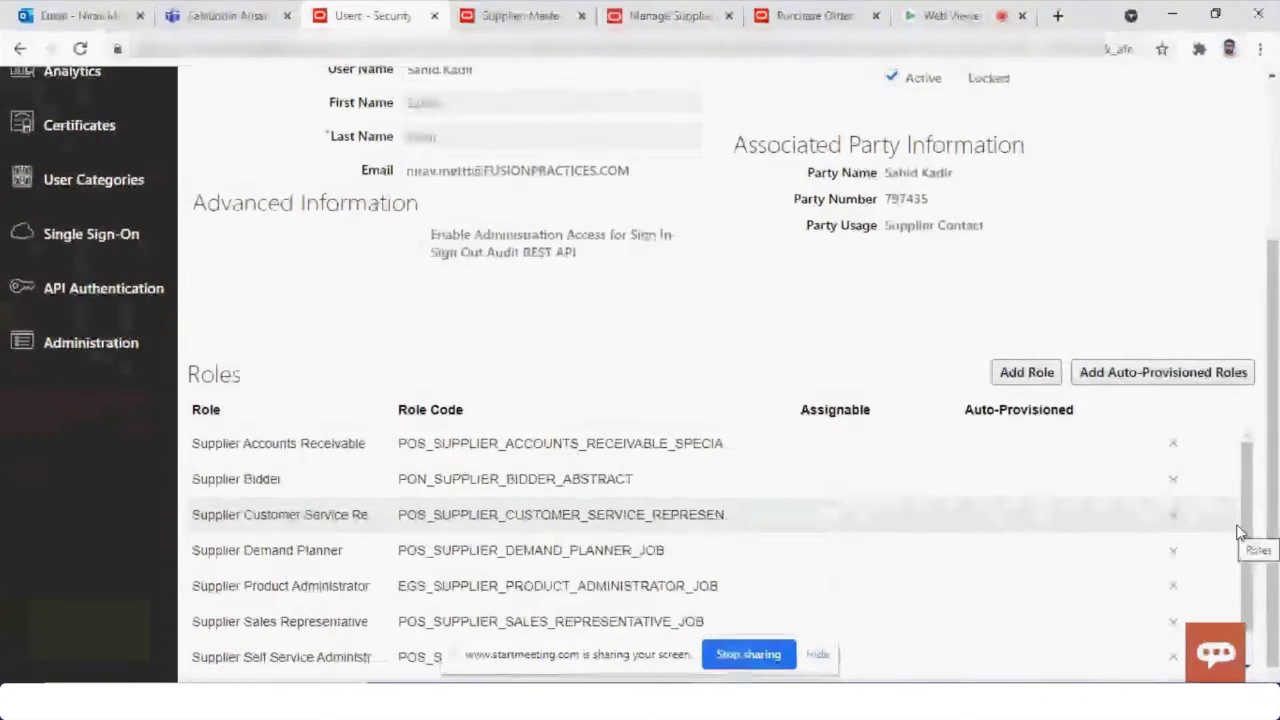
{"action": "scroll", "coordinate": [1249, 528], "scroll_direction": "down", "scroll_amount": 1}
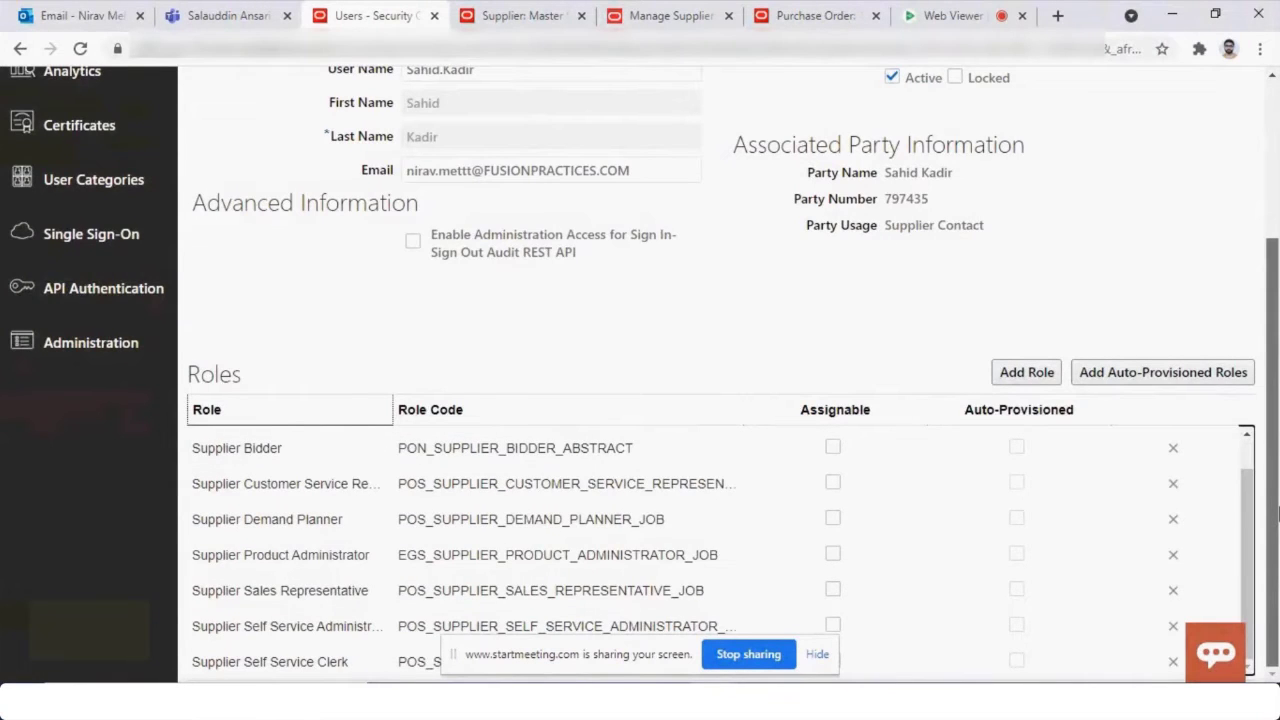
{"action": "scroll", "coordinate": [1276, 512], "scroll_direction": "up", "scroll_amount": 3}
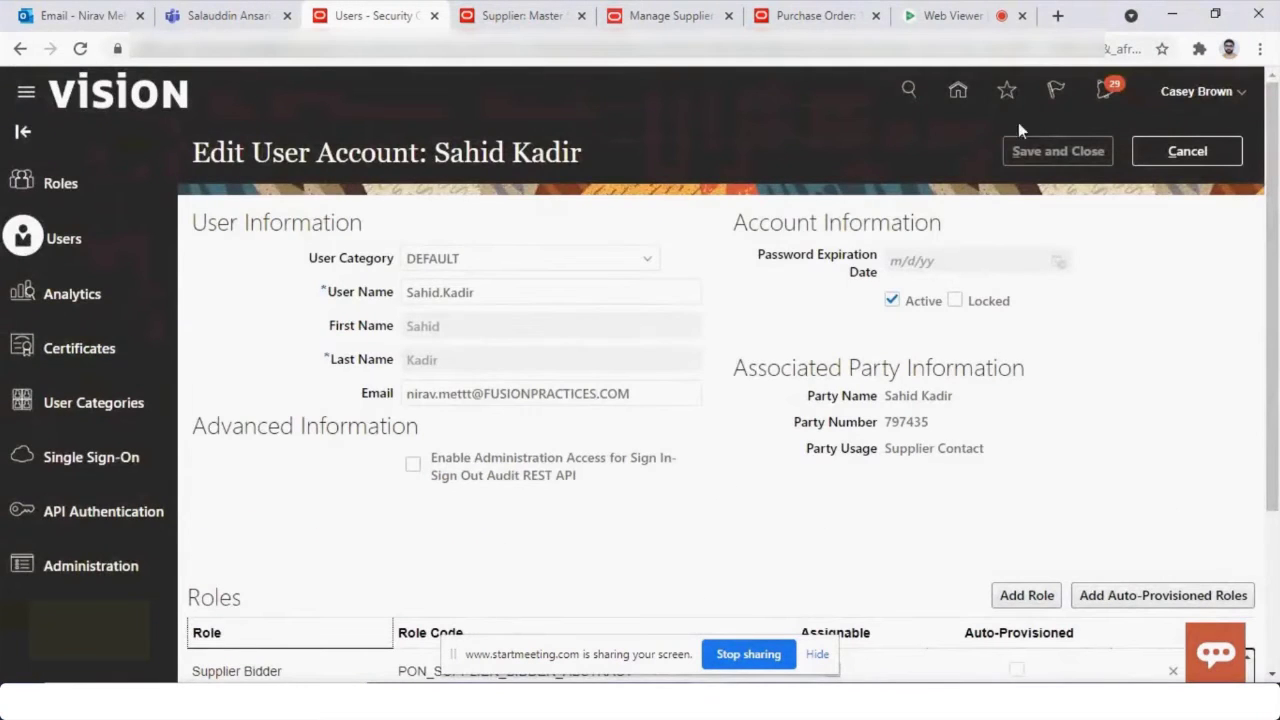
{"action": "left_click", "coordinate": [1178, 156]}
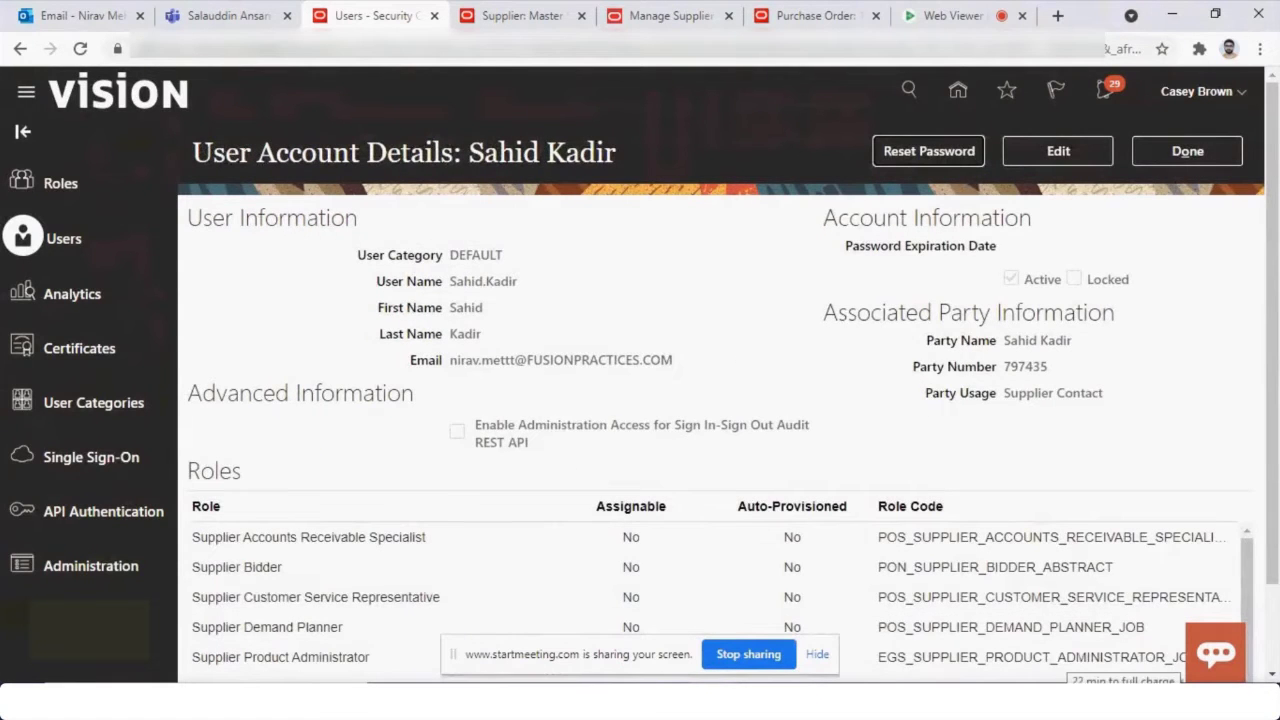
{"action": "left_click", "coordinate": [1187, 151]}
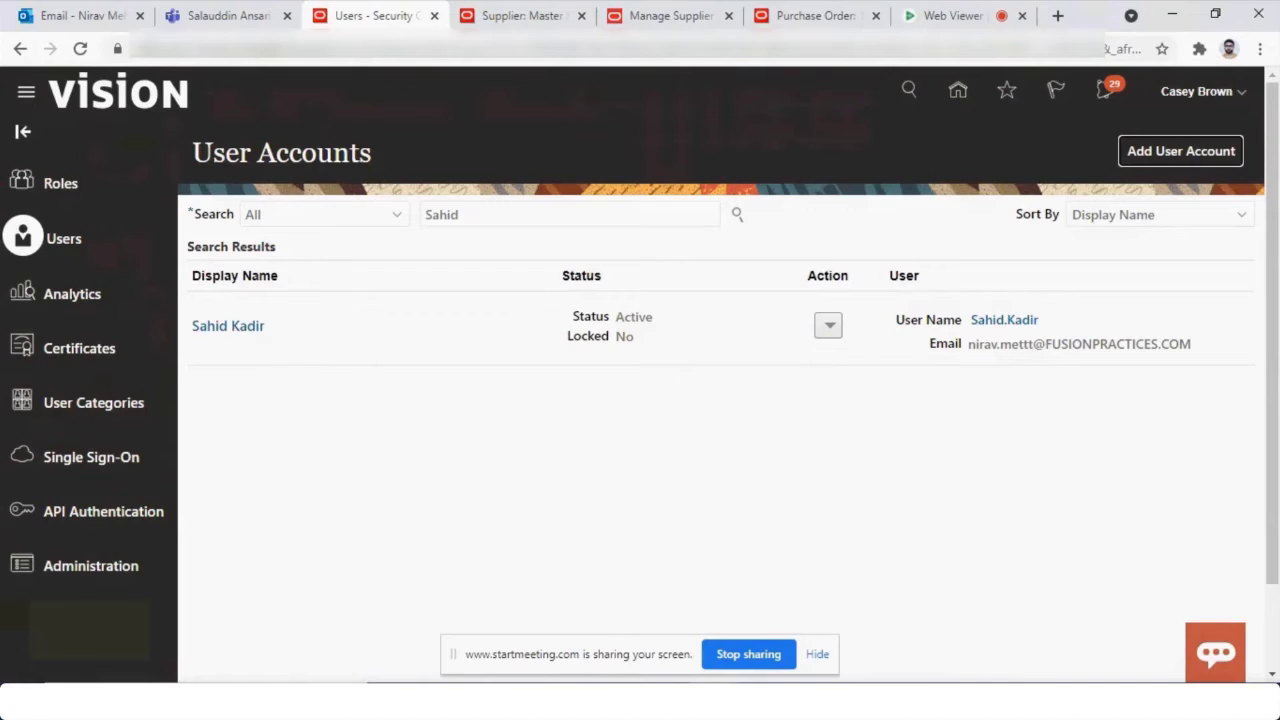
Switch to the supplier's window and go to its home page.
{"action": "left_click", "coordinate": [732, 660]}
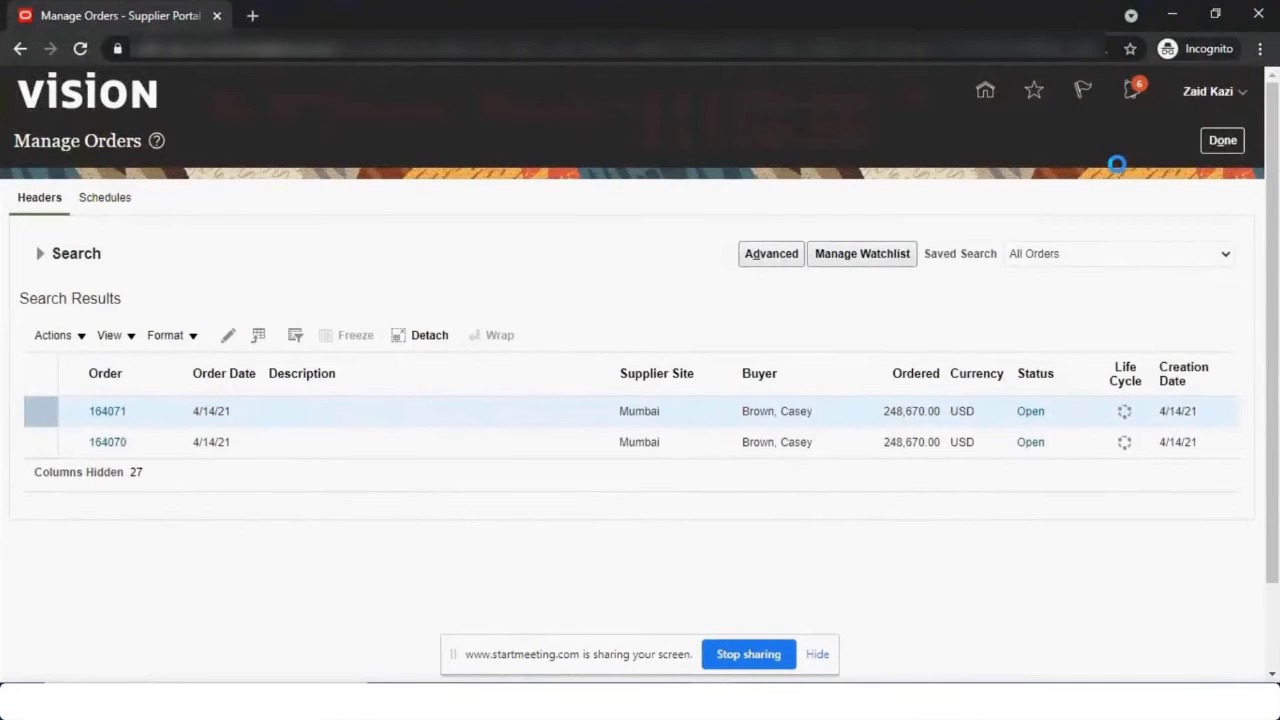
{"action": "left_click", "coordinate": [984, 88]}
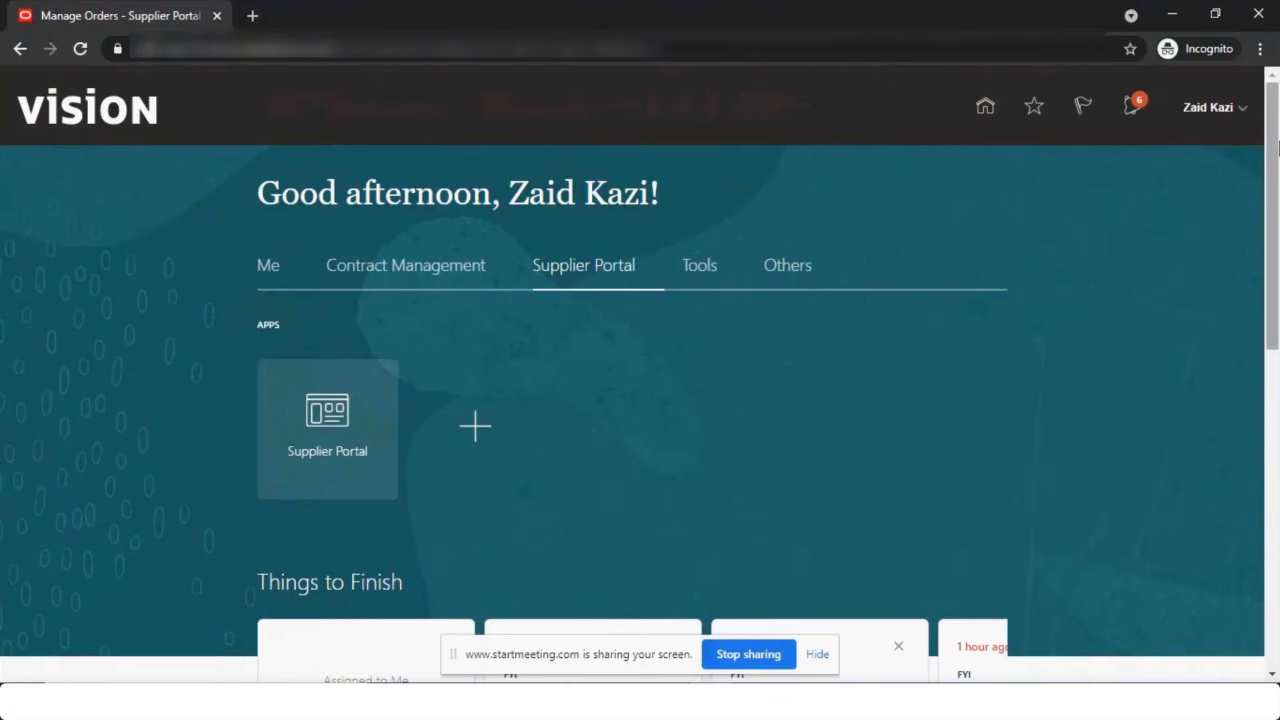
{"action": "scroll", "coordinate": [570, 272], "scroll_direction": "down", "scroll_amount": 1}
{"action": "scroll", "coordinate": [570, 272], "scroll_direction": "up", "scroll_amount": 1}
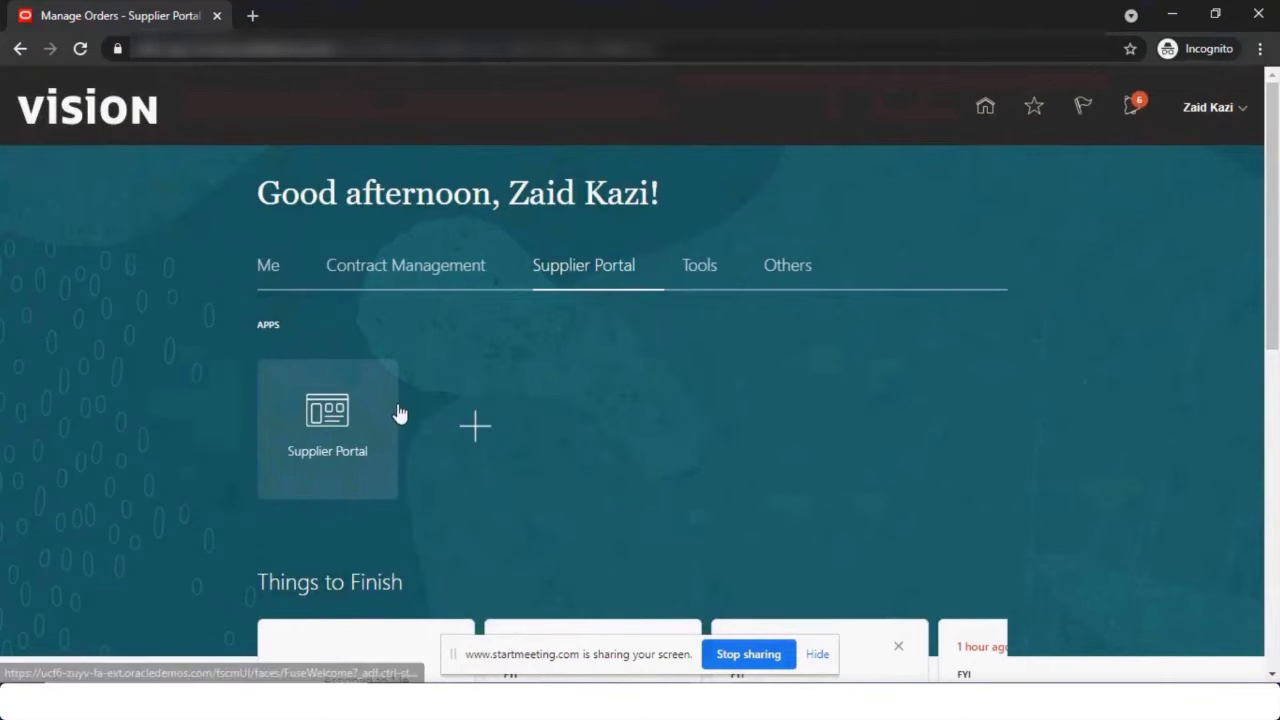
Open the Supplier Portal and review its tasks and Supplier News, then return to the buyer's window.
{"action": "left_click", "coordinate": [317, 451]}
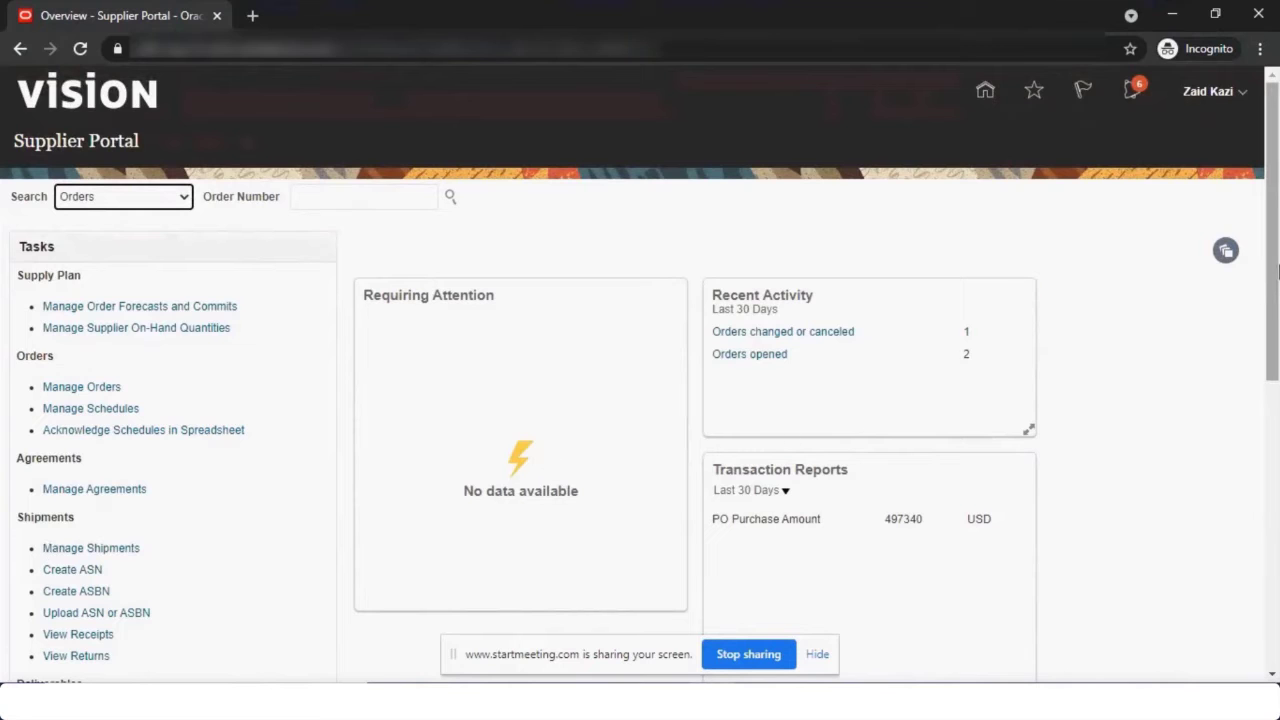
{"action": "left_click_drag", "start_coordinate": [1275, 262], "coordinate": [1276, 485]}
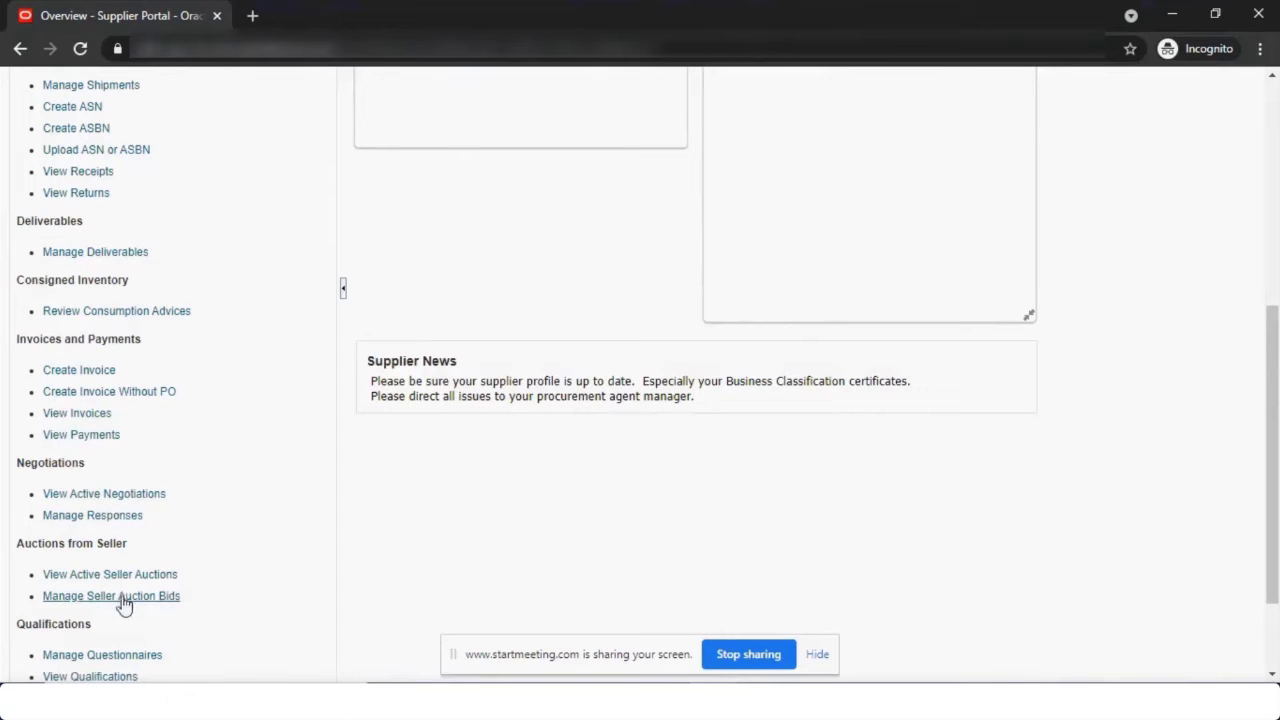
{"action": "scroll", "coordinate": [1272, 450], "scroll_direction": "down", "scroll_amount": 2}
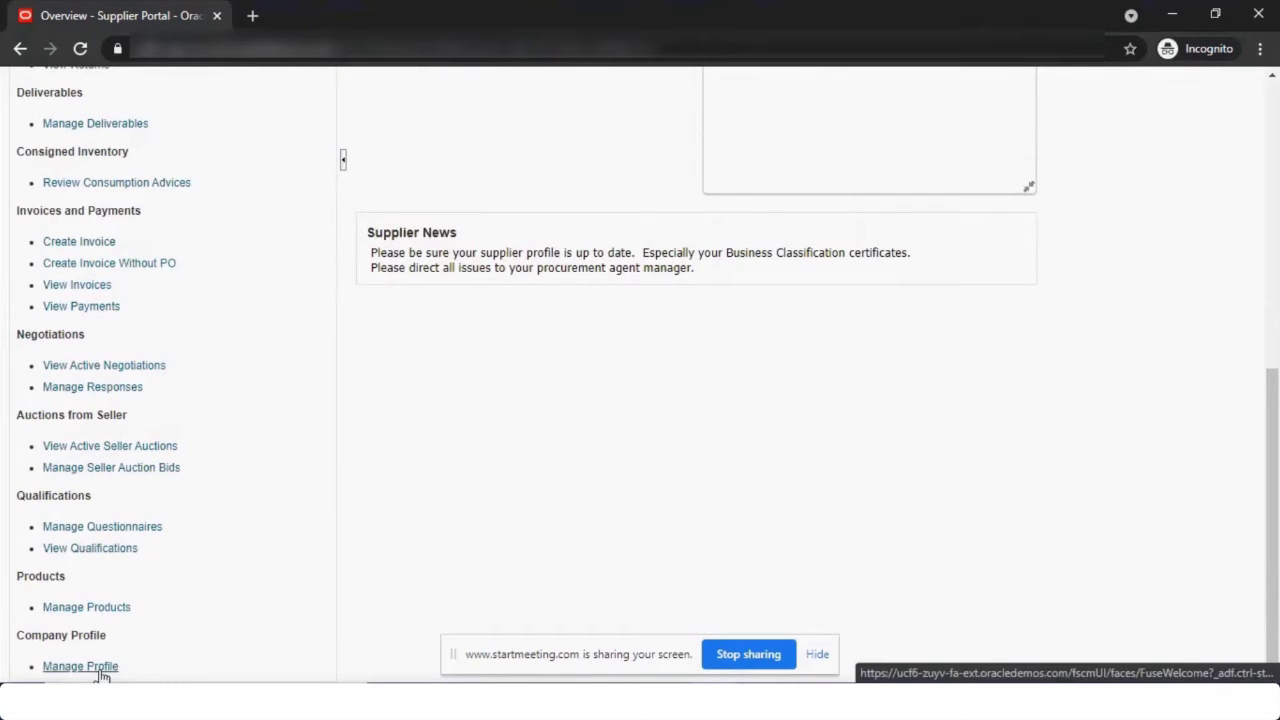
{"action": "left_click_drag", "start_coordinate": [370, 252], "coordinate": [710, 287]}
{"action": "left_click", "coordinate": [963, 328]}
{"action": "scroll", "coordinate": [420, 391], "scroll_direction": "up", "scroll_amount": 10}
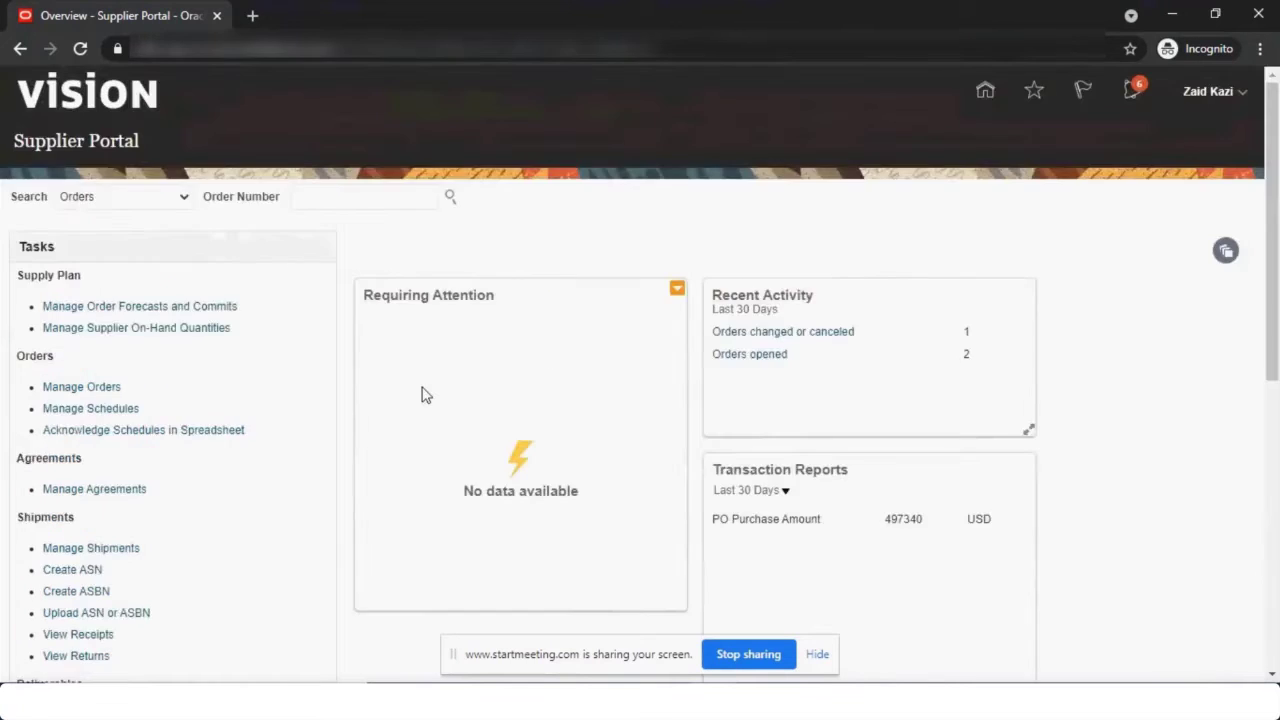
{"action": "key", "text": "alt+Tab"}
Open Manage Orders from the Purchase Orders work area's Tasks panel.
{"action": "left_click", "coordinate": [478, 15]}
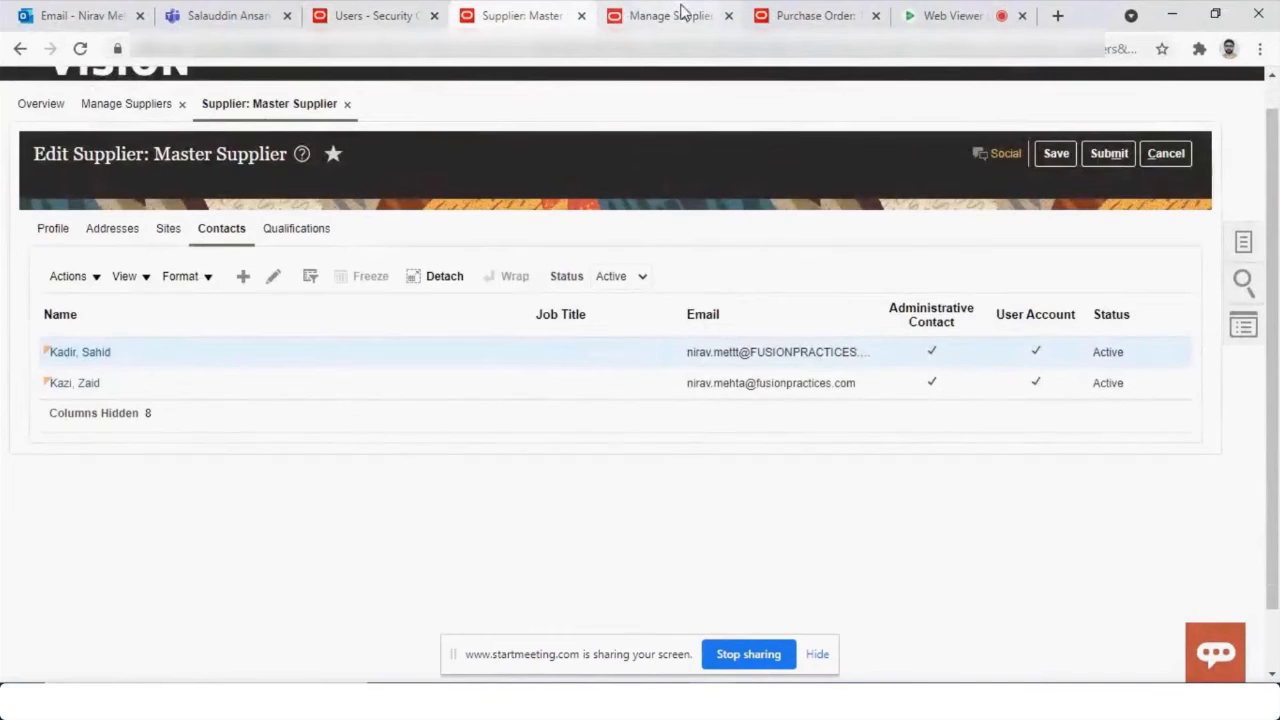
{"action": "scroll", "coordinate": [840, 113], "scroll_direction": "up", "scroll_amount": 1}
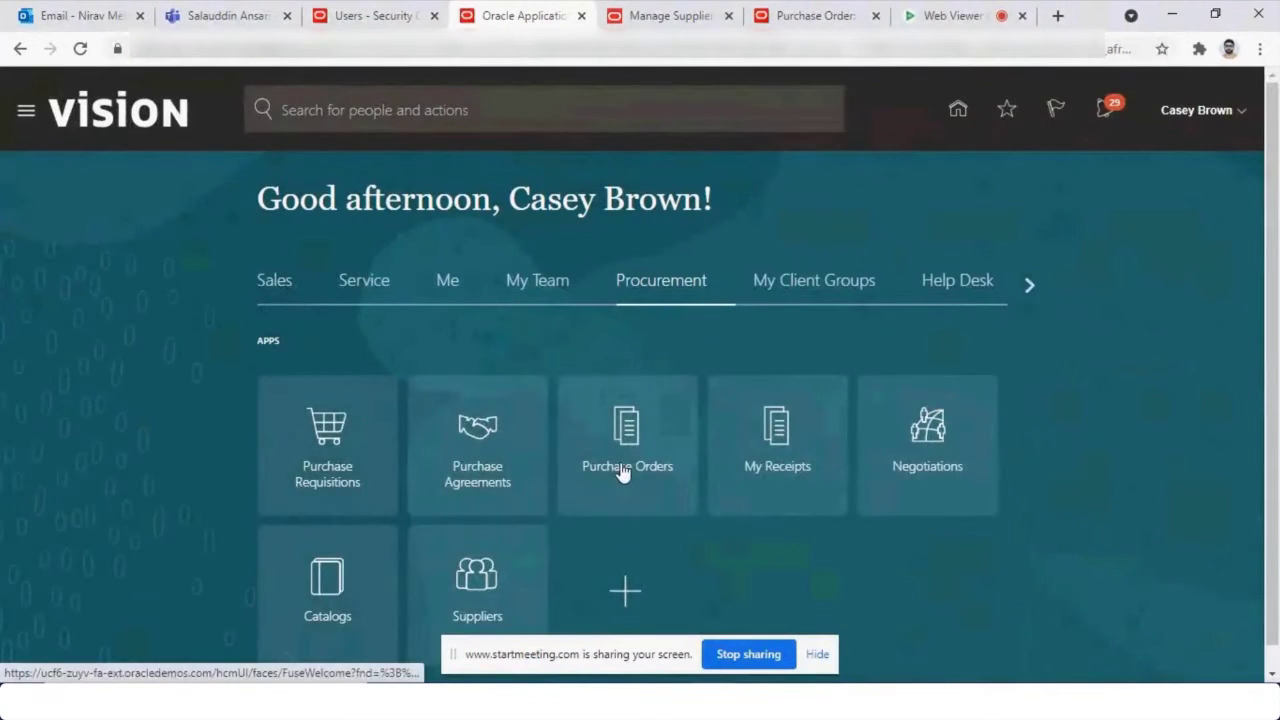
{"action": "left_click", "coordinate": [622, 472]}
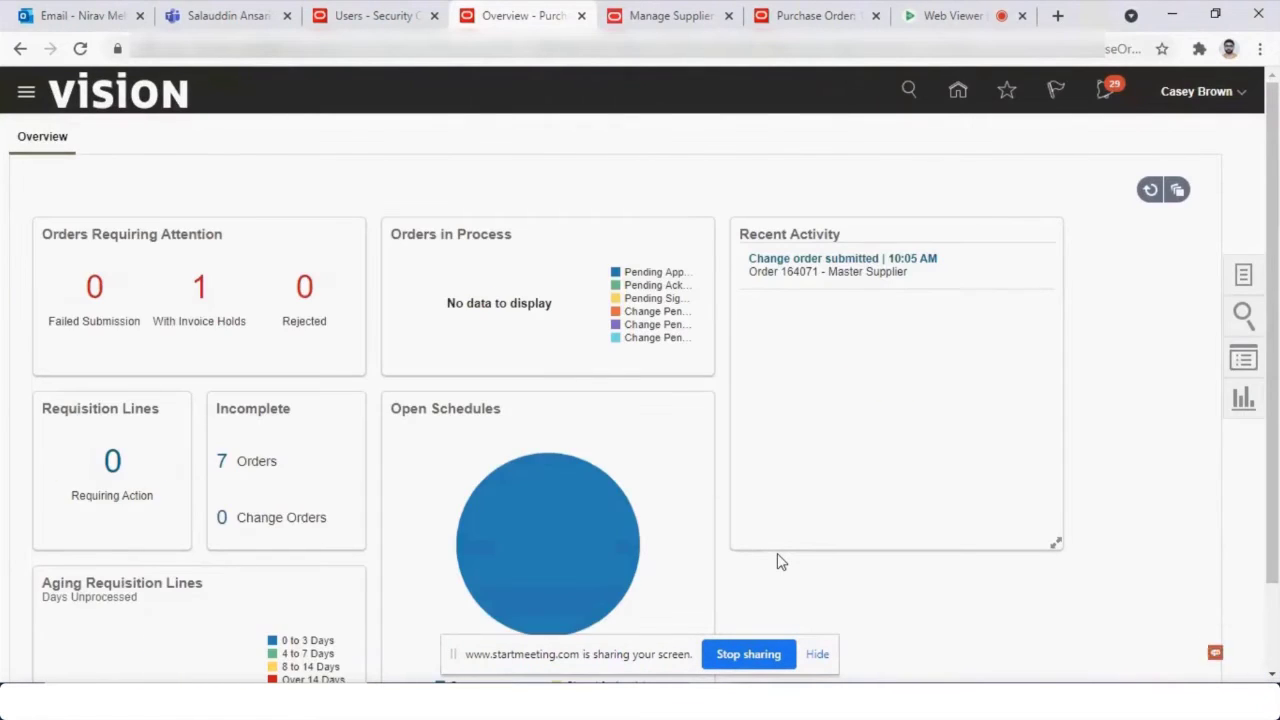
{"action": "left_click", "coordinate": [1245, 276]}
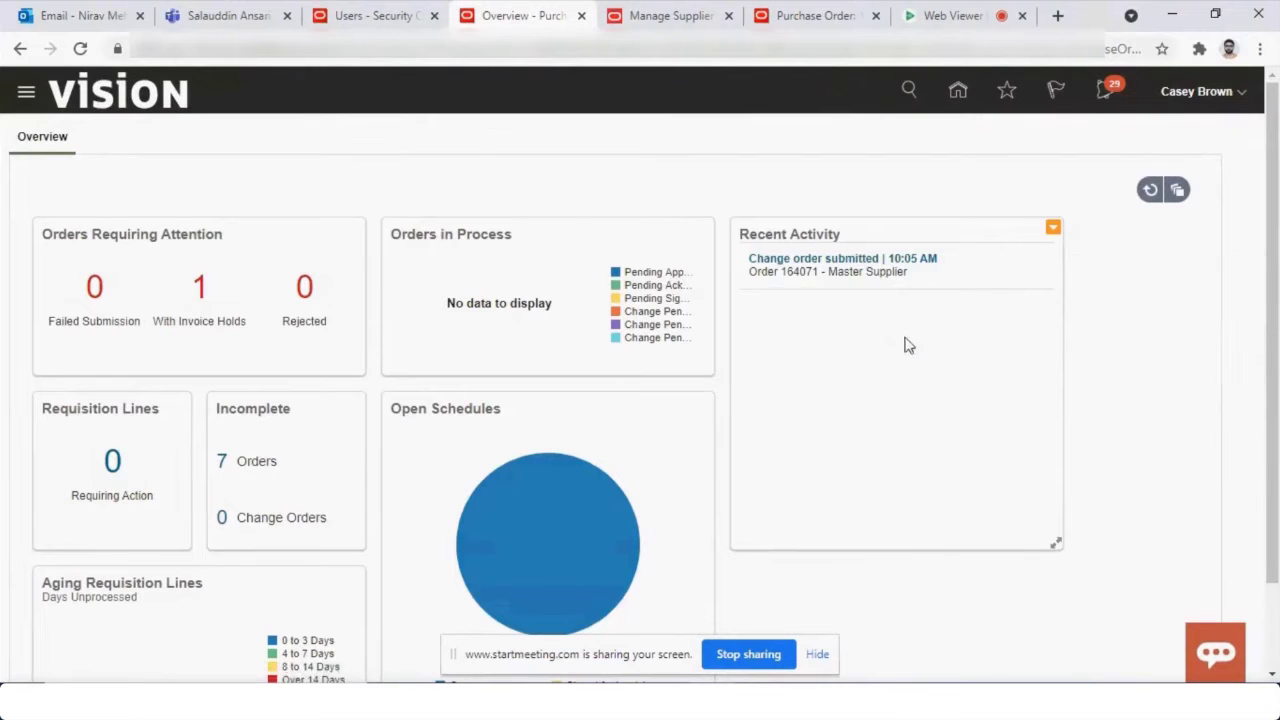
{"action": "right_click", "coordinate": [1155, 237]}
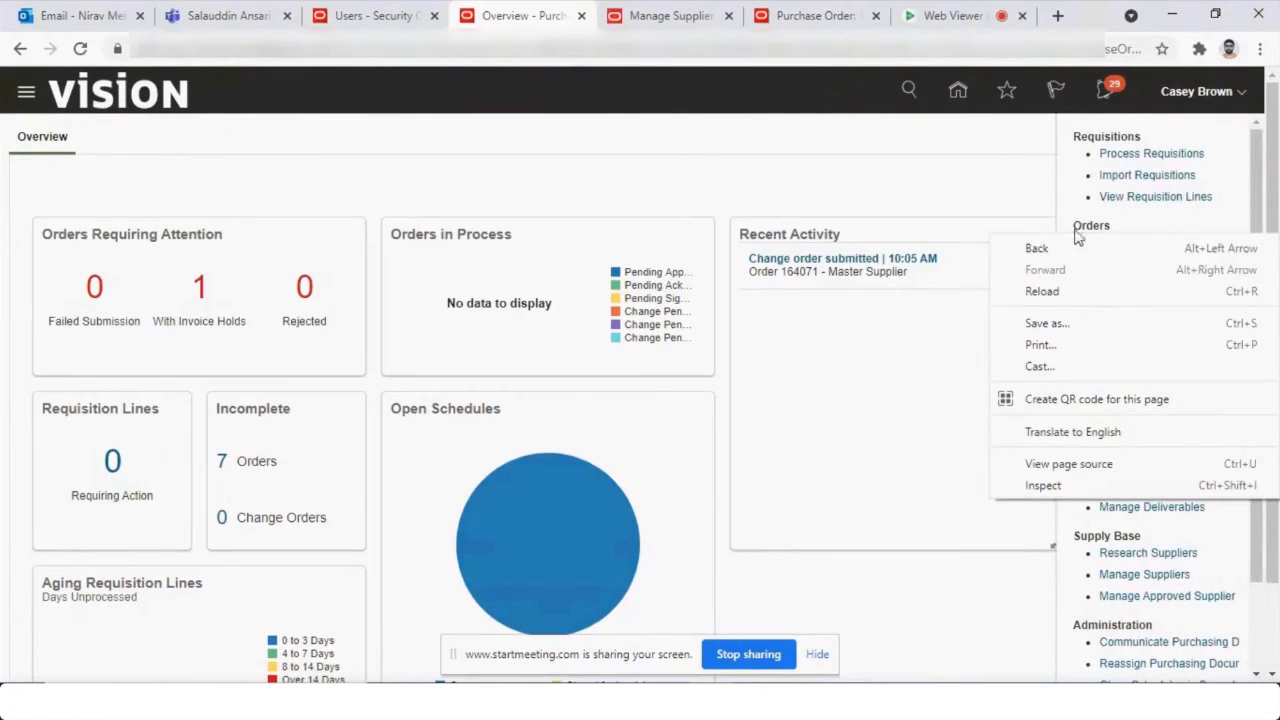
{"action": "left_click", "coordinate": [970, 275]}
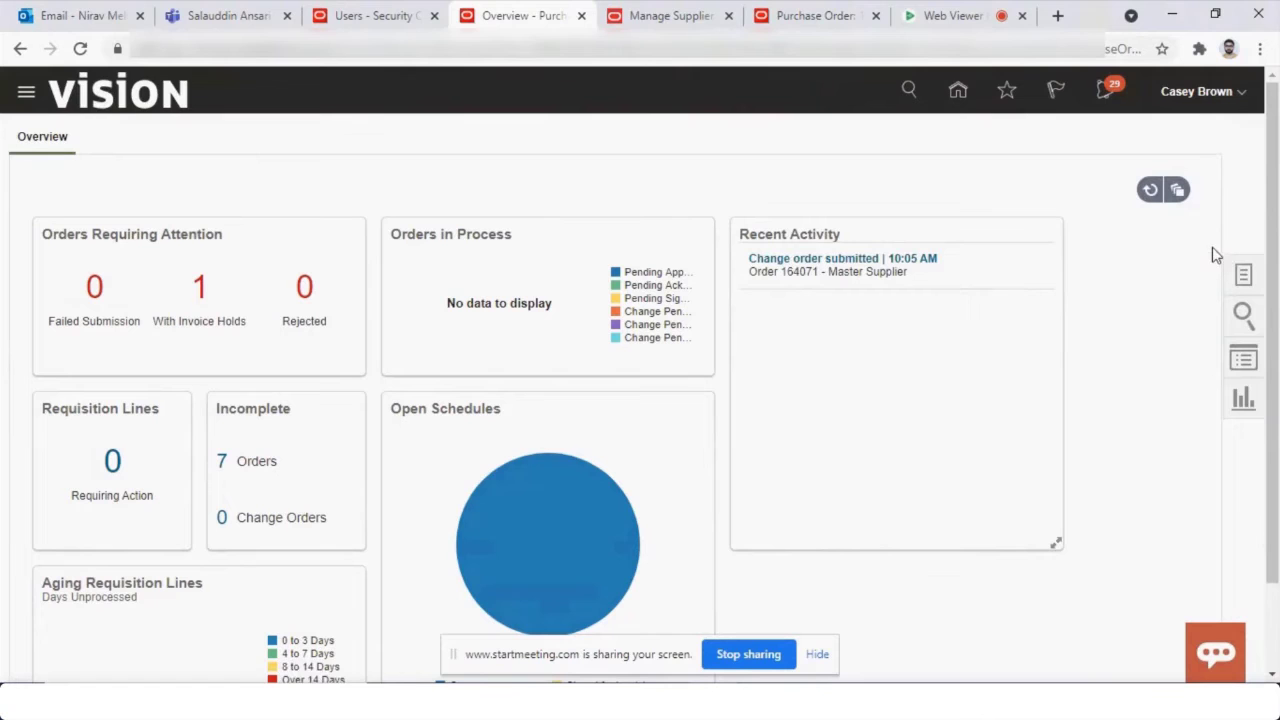
{"action": "left_click", "coordinate": [1243, 270]}
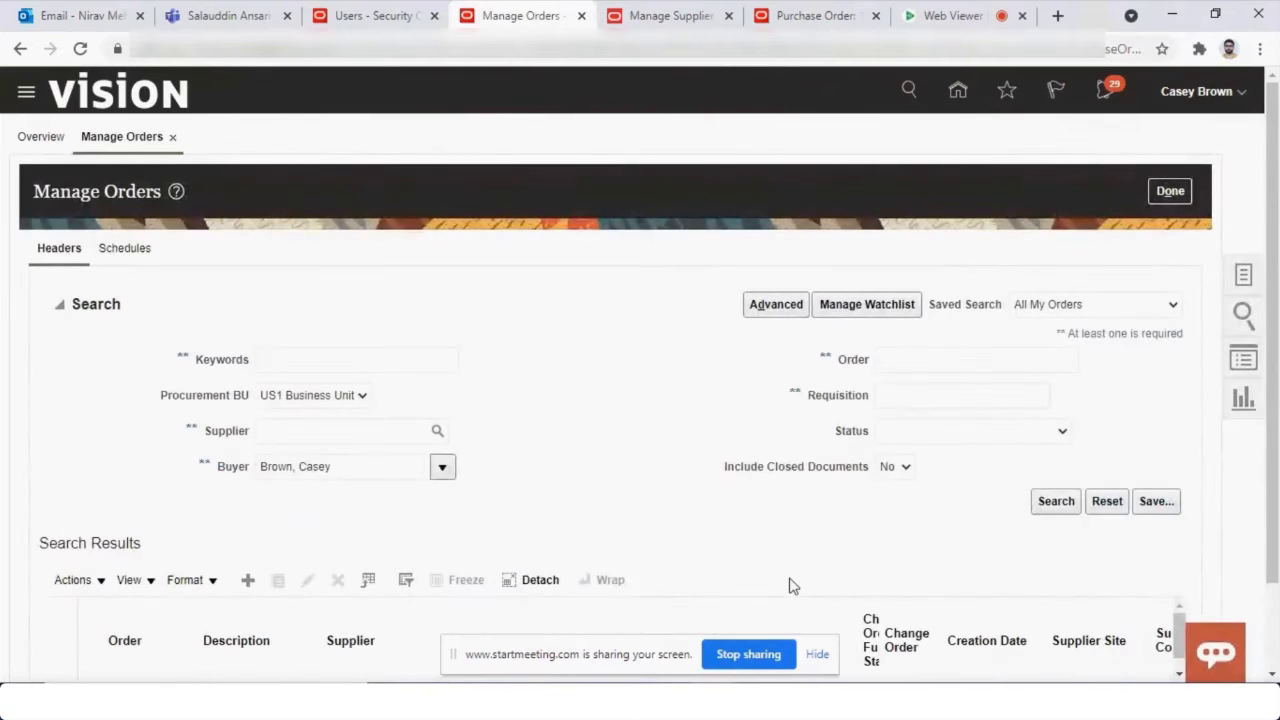
Search the buyer's orders and duplicate order 164071 into a new order.
{"action": "left_click", "coordinate": [1056, 501]}
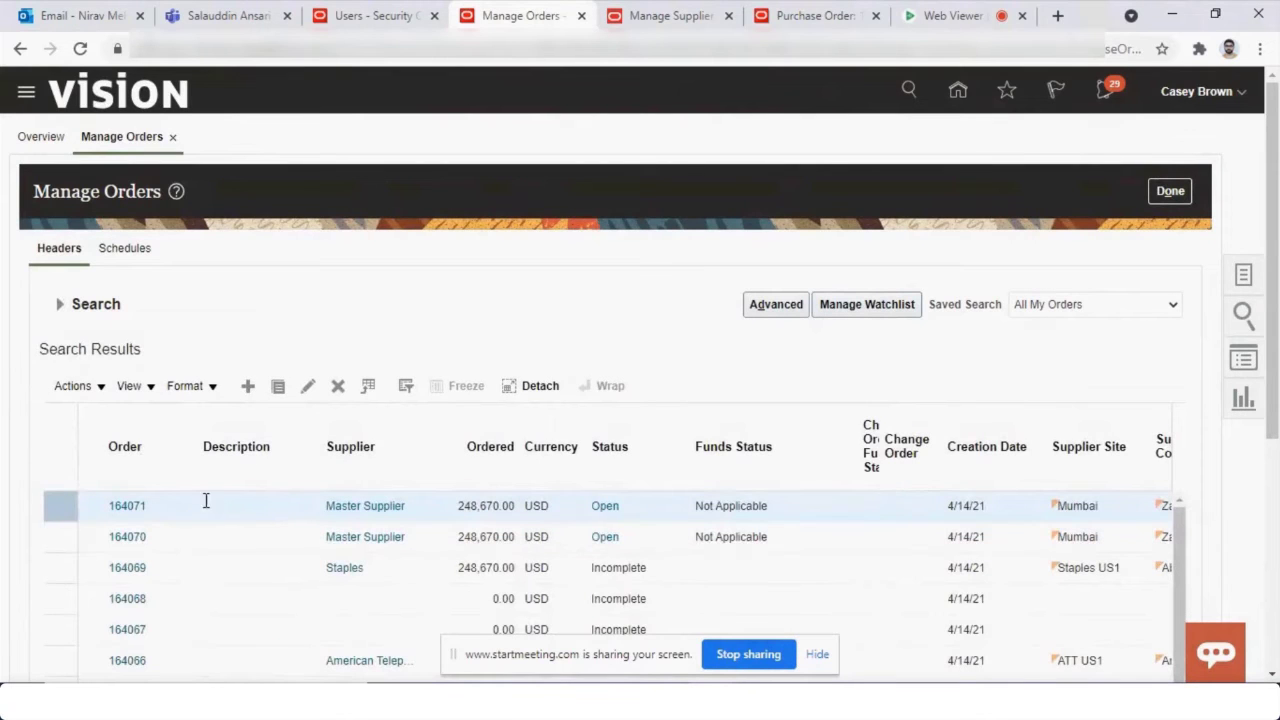
{"action": "left_click", "coordinate": [205, 503]}
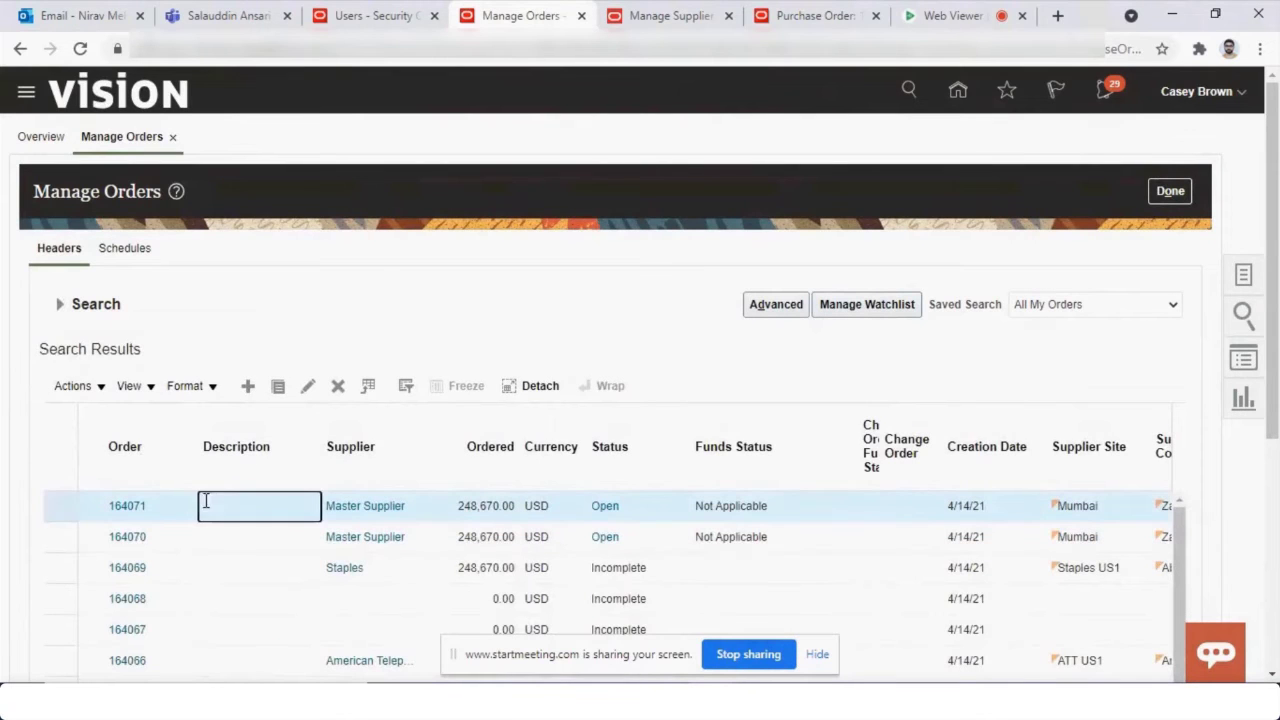
{"action": "left_click", "coordinate": [279, 389]}
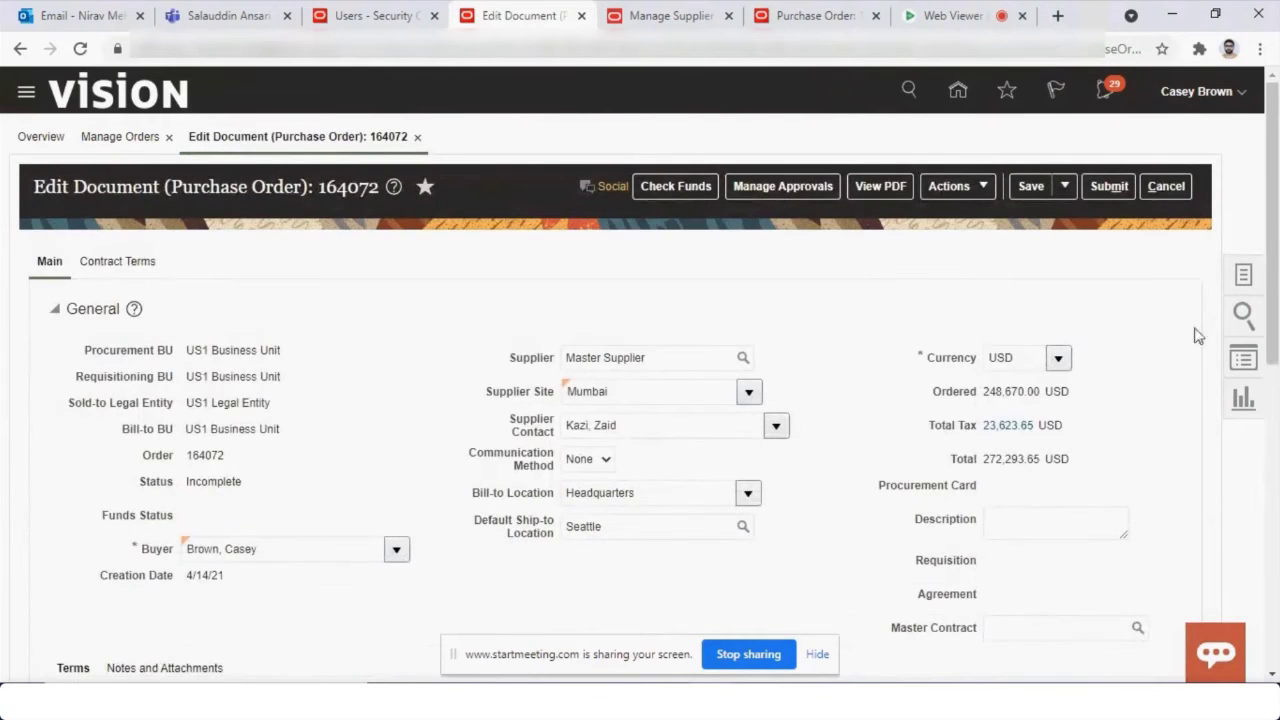
{"action": "left_click_drag", "start_coordinate": [1273, 287], "coordinate": [1277, 535]}
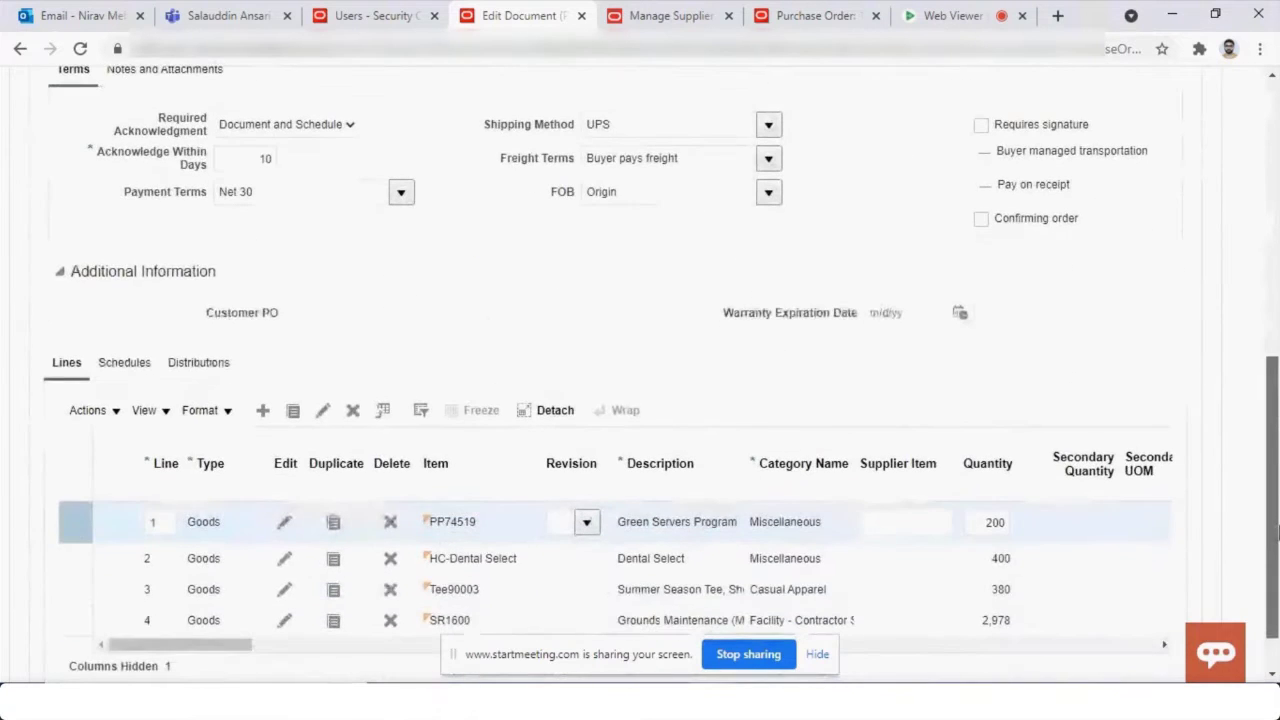
Set Required Acknowledgment to Document and submit new order 164072 for approval.
{"action": "left_click", "coordinate": [336, 125]}
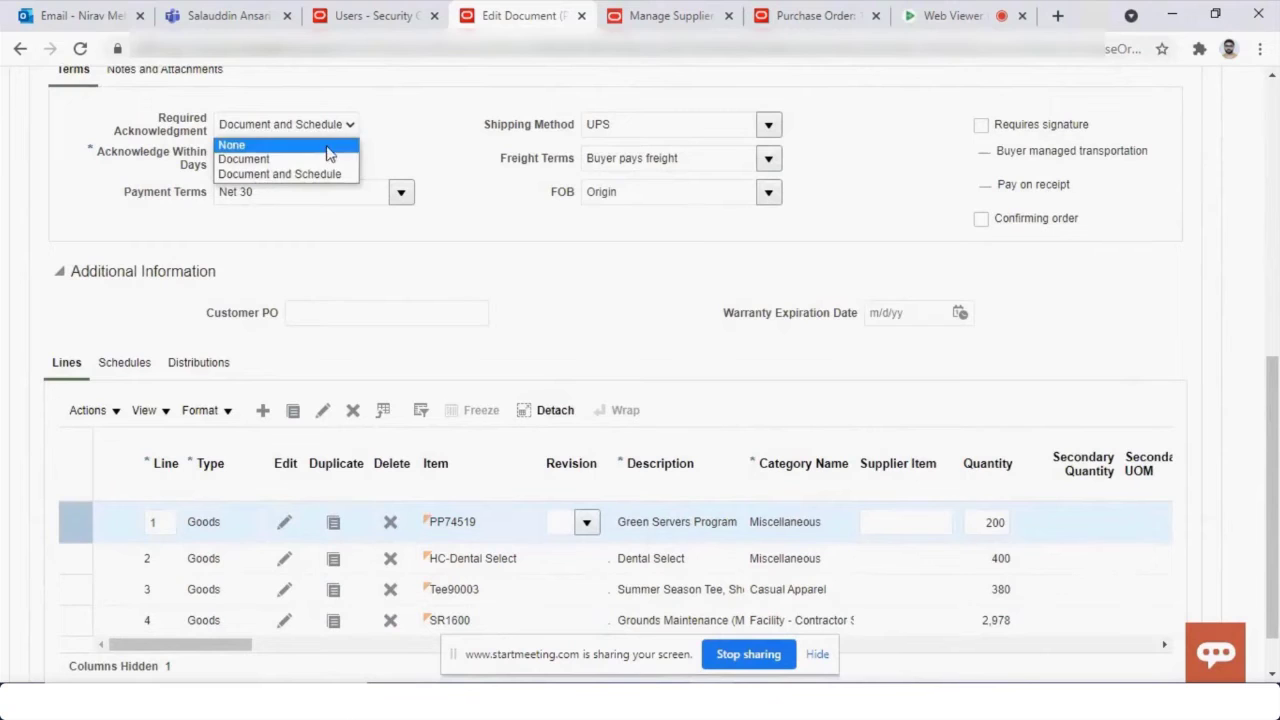
{"action": "left_click", "coordinate": [329, 161]}
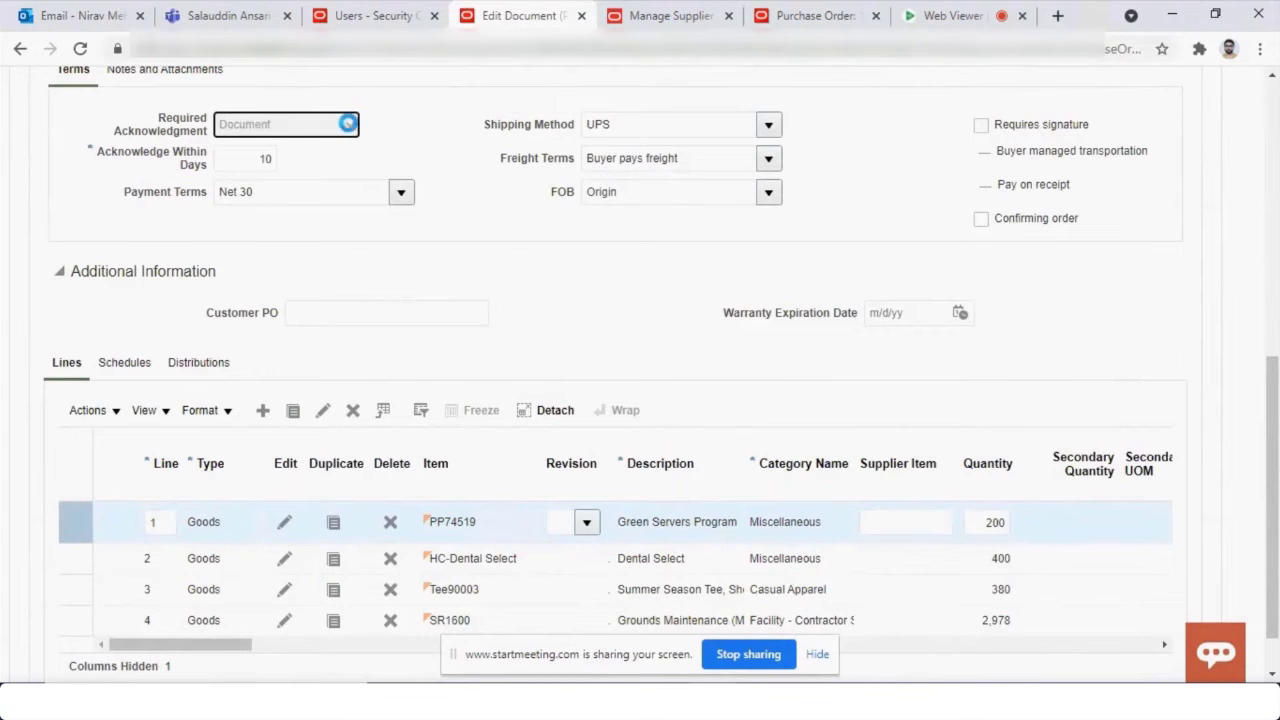
{"action": "left_click", "coordinate": [350, 127]}
{"action": "left_click", "coordinate": [350, 127]}
{"action": "left_click", "coordinate": [350, 127]}
{"action": "left_click", "coordinate": [350, 127]}
{"action": "left_click", "coordinate": [350, 127]}
{"action": "left_click", "coordinate": [350, 127]}
{"action": "left_click", "coordinate": [350, 127]}
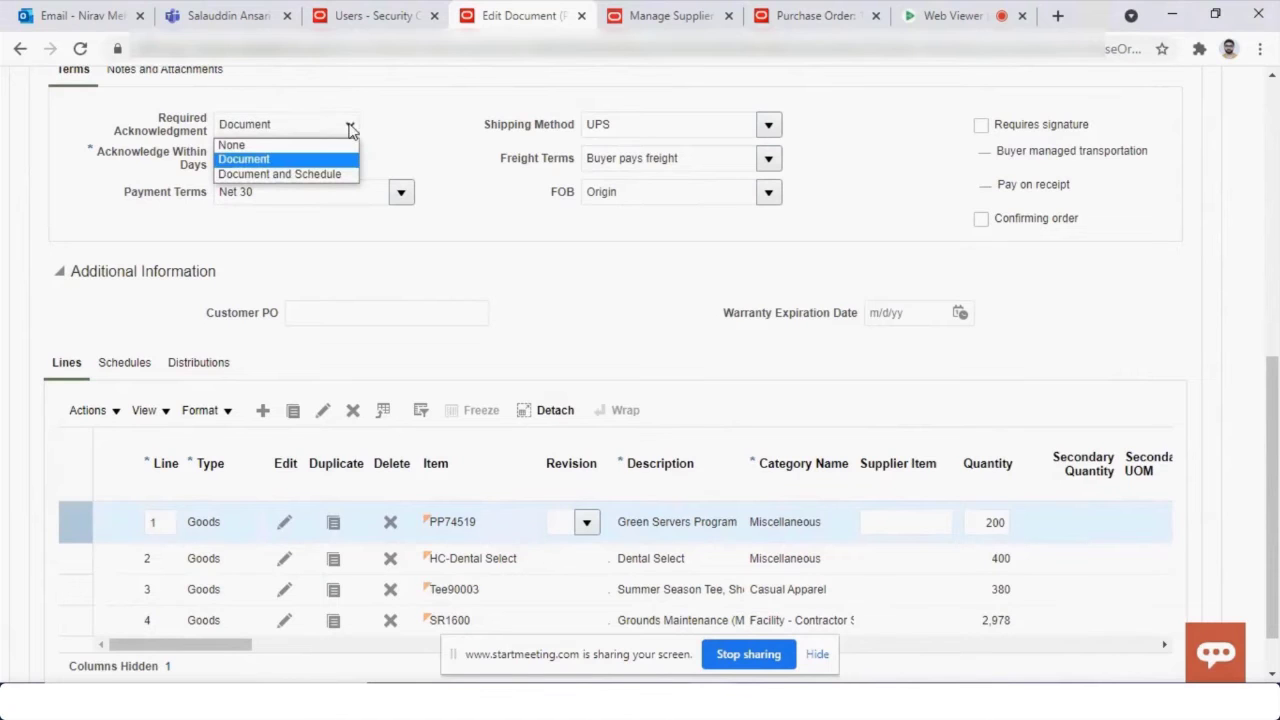
{"action": "left_click", "coordinate": [575, 231]}
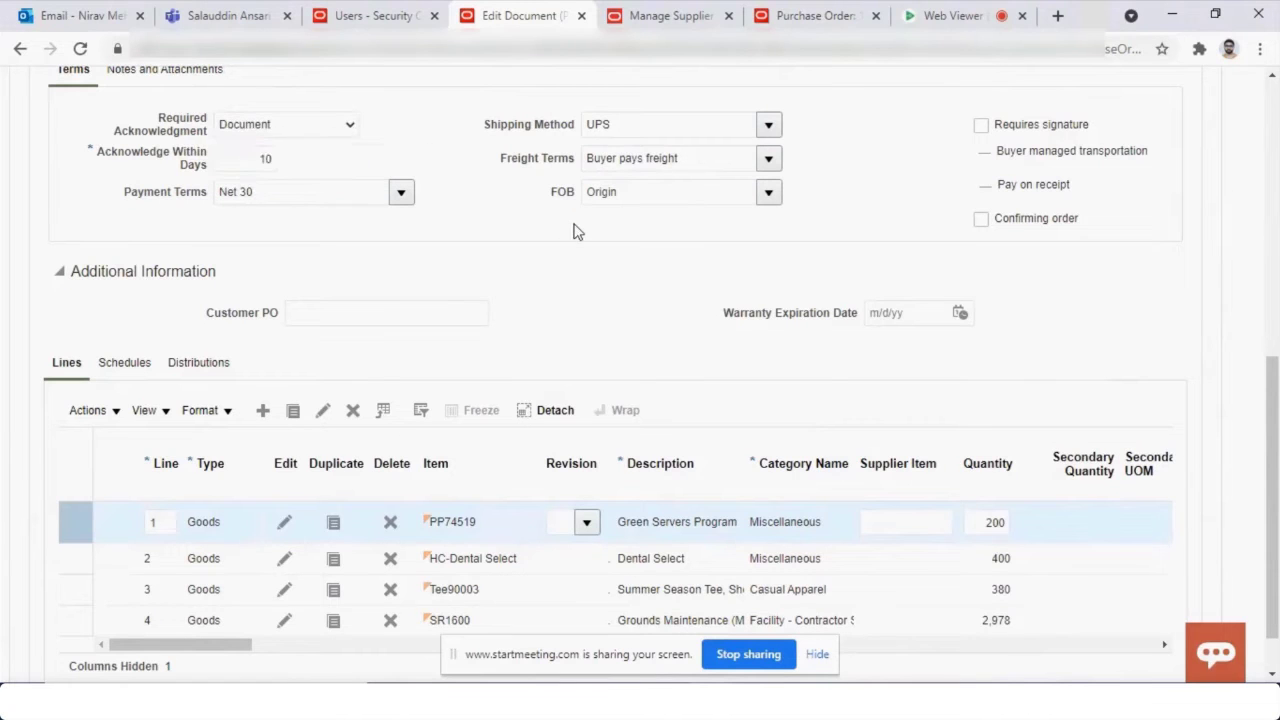
{"action": "left_click_drag", "start_coordinate": [1277, 437], "coordinate": [1277, 161]}
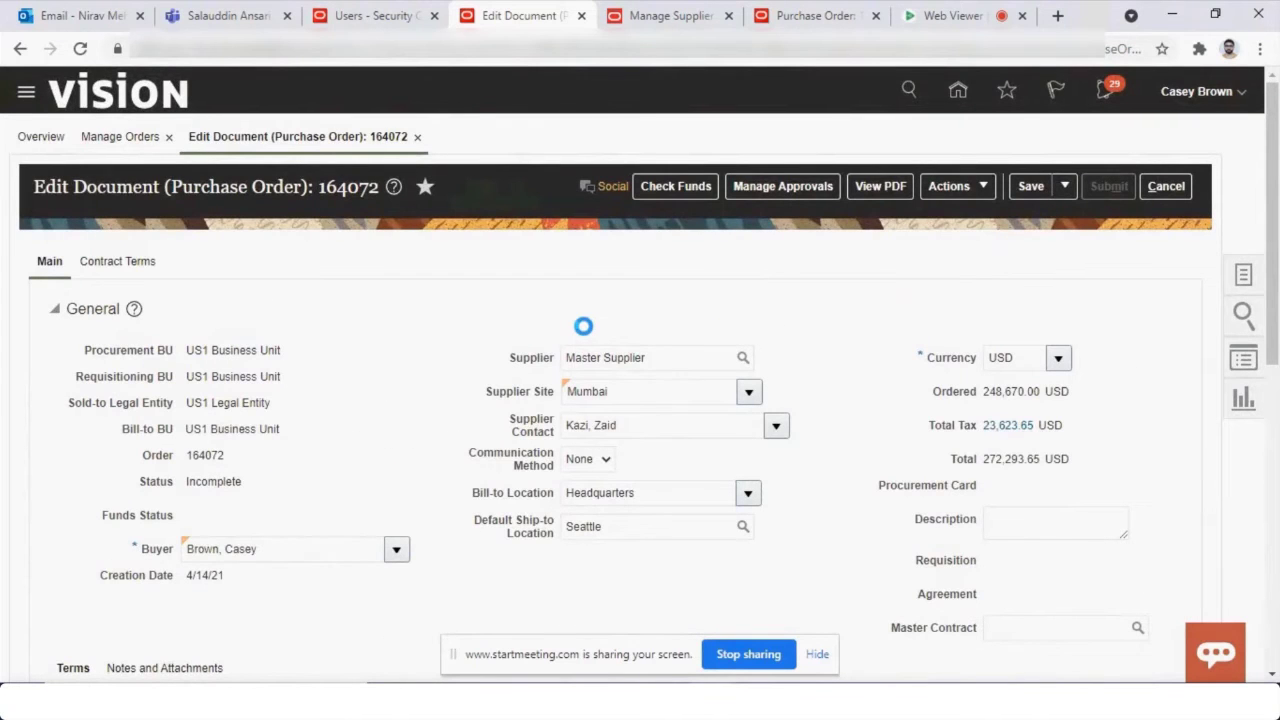
{"action": "left_click_drag", "start_coordinate": [629, 217], "coordinate": [781, 217]}
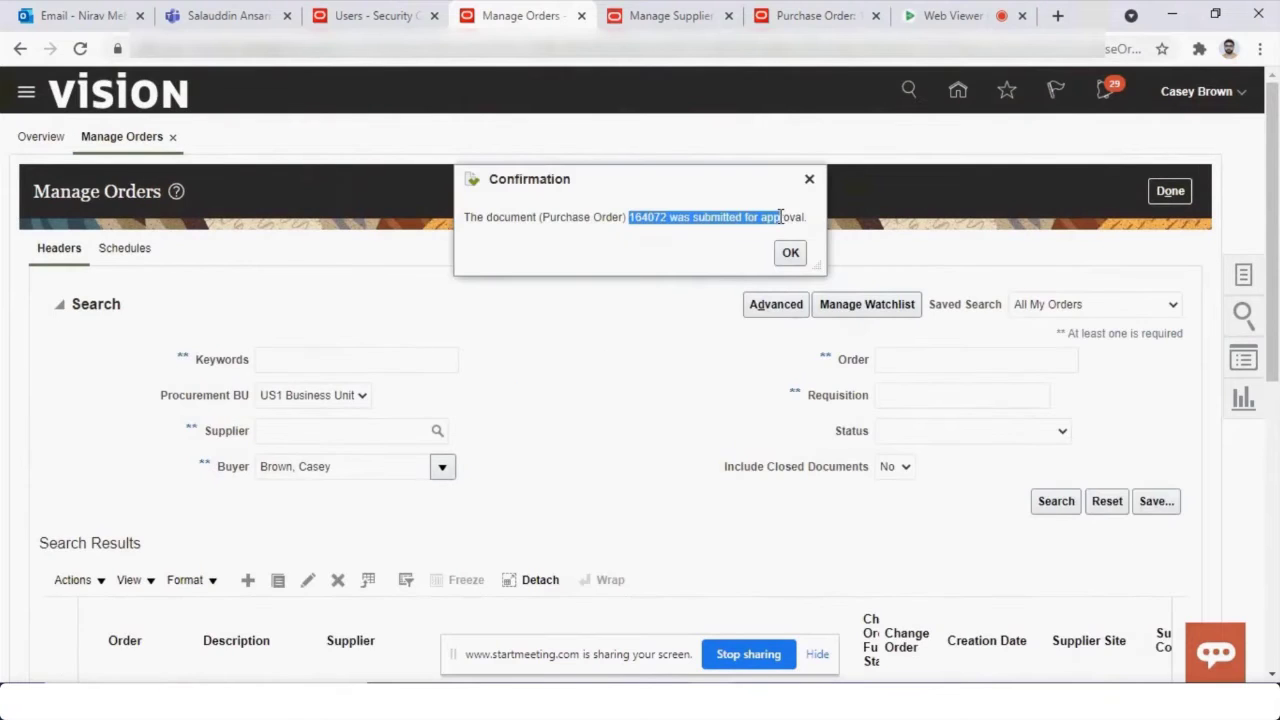
Refresh the search until 164072 shows Pending Supplier Acknowledgment, then reload the supplier portal home.
{"action": "left_click", "coordinate": [790, 252]}
{"action": "left_click", "coordinate": [1054, 508]}
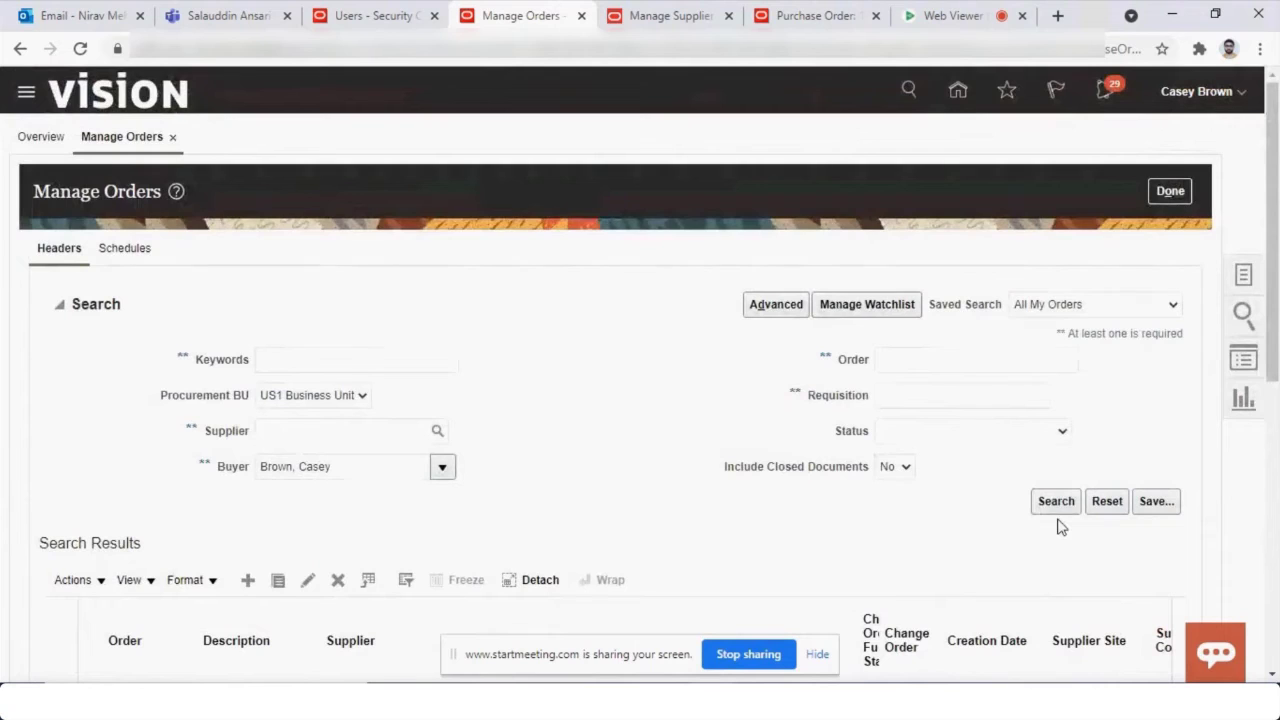
{"action": "left_click", "coordinate": [1062, 508]}
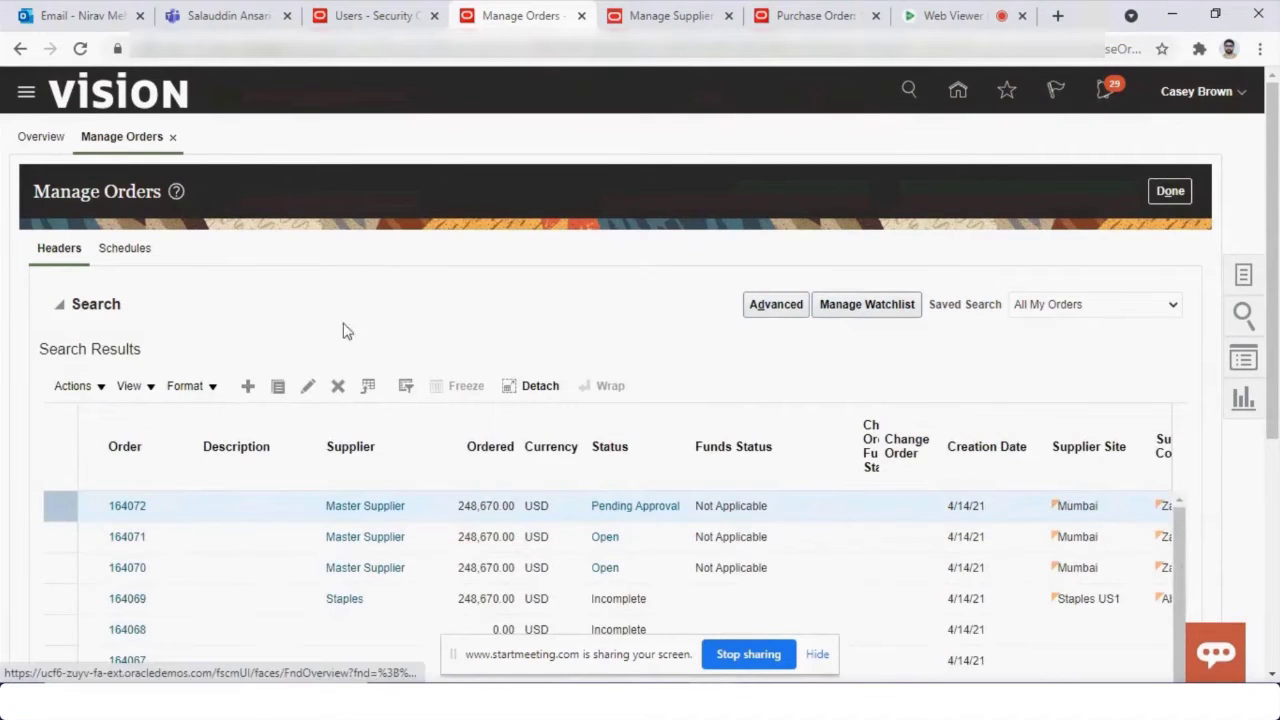
{"action": "left_click", "coordinate": [58, 311]}
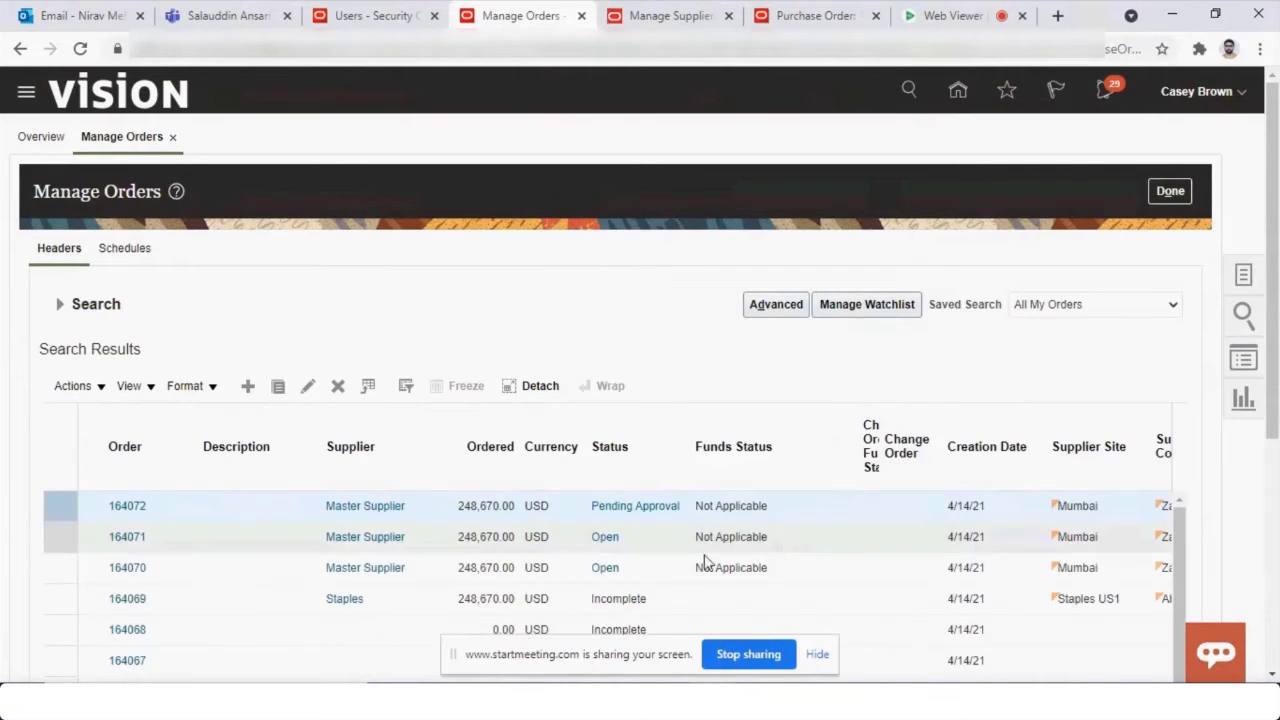
{"action": "left_click", "coordinate": [60, 311]}
{"action": "left_click", "coordinate": [1055, 501]}
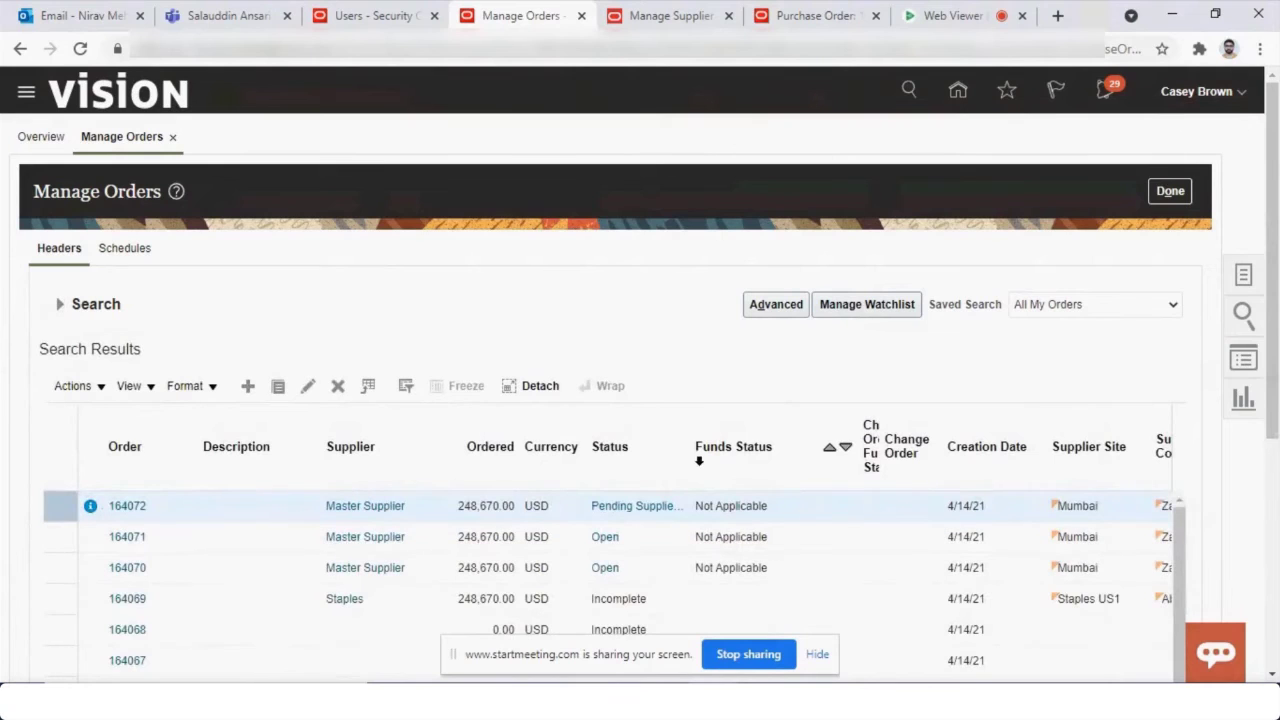
{"action": "left_click_drag", "start_coordinate": [690, 463], "coordinate": [803, 465]}
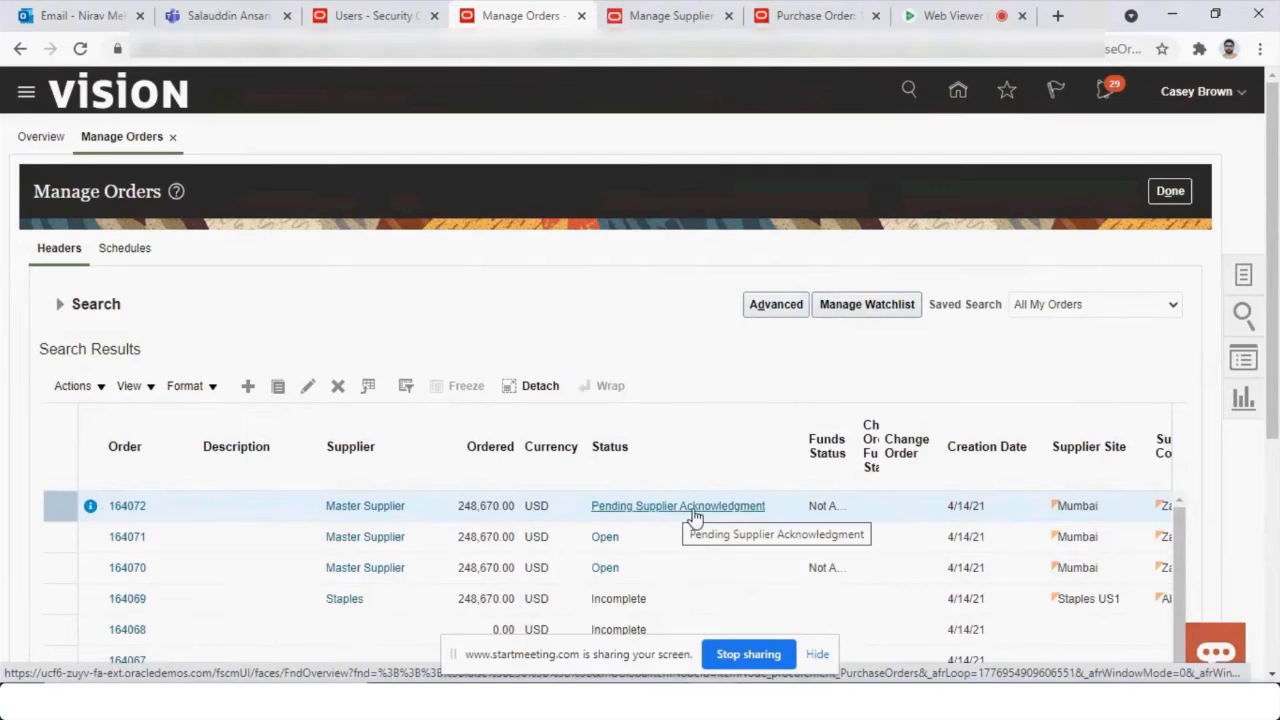
{"action": "left_click_drag", "start_coordinate": [803, 457], "coordinate": [770, 465]}
{"action": "key", "text": "alt+Tab"}
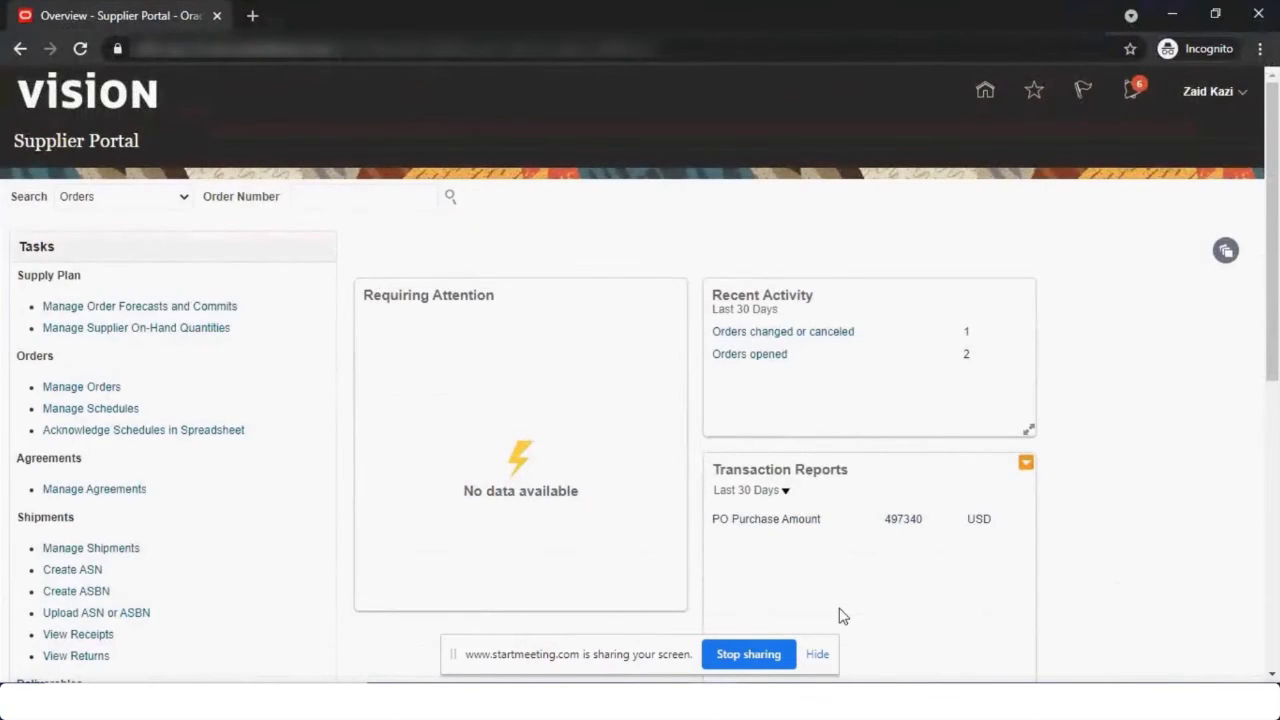
{"action": "left_click", "coordinate": [986, 92]}
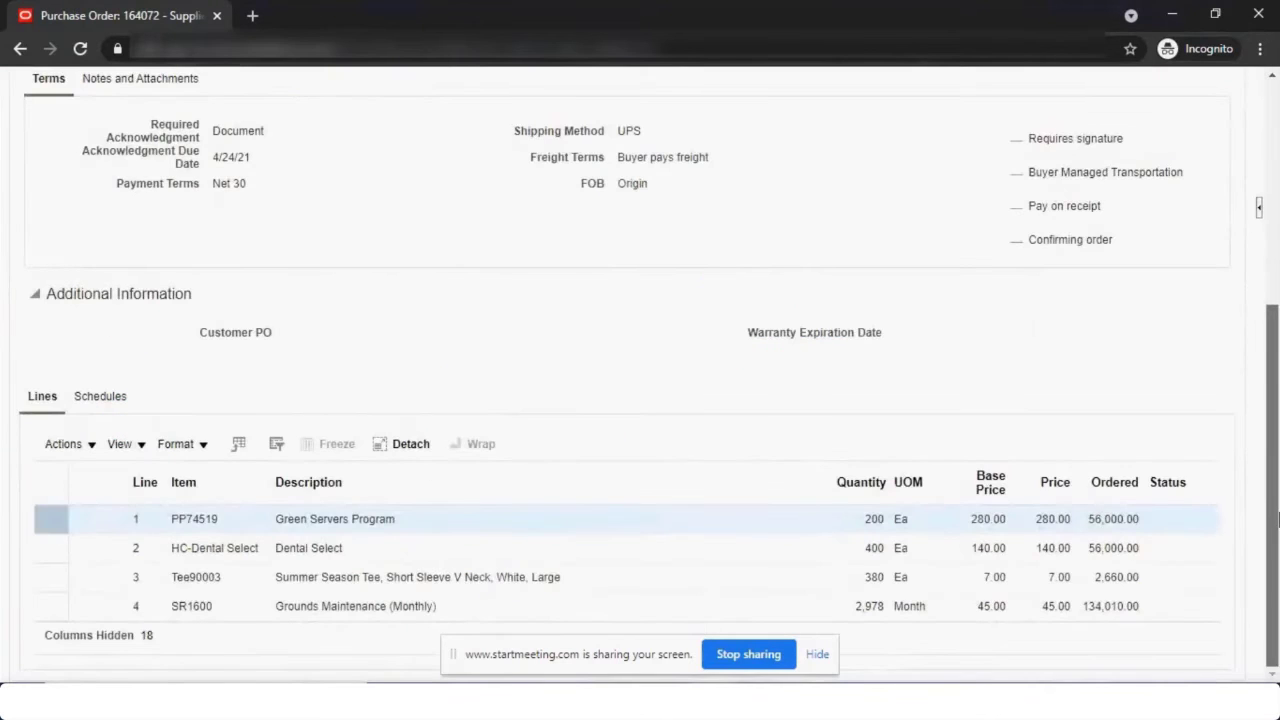
Acknowledge PO 164072 with Supplier Order SUPPLIERORDER1 and accept it.
{"action": "scroll", "coordinate": [1028, 183], "scroll_direction": "up", "scroll_amount": 3}
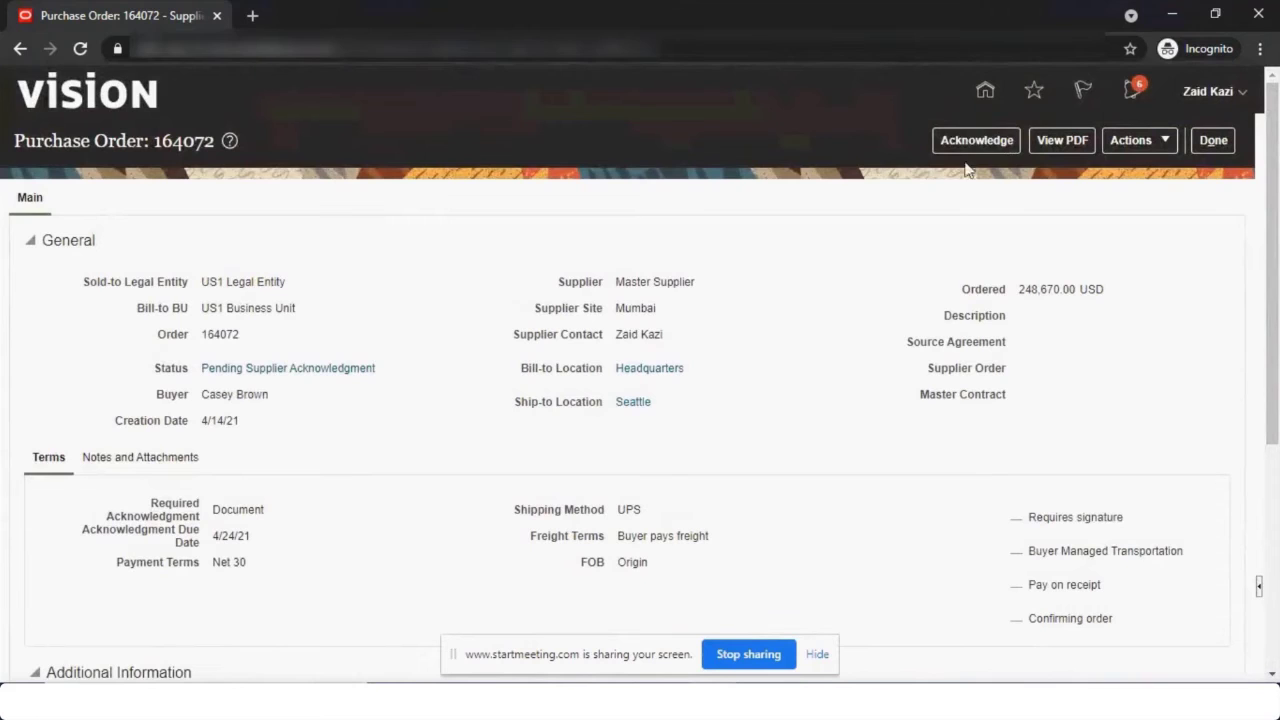
{"action": "left_click", "coordinate": [970, 145]}
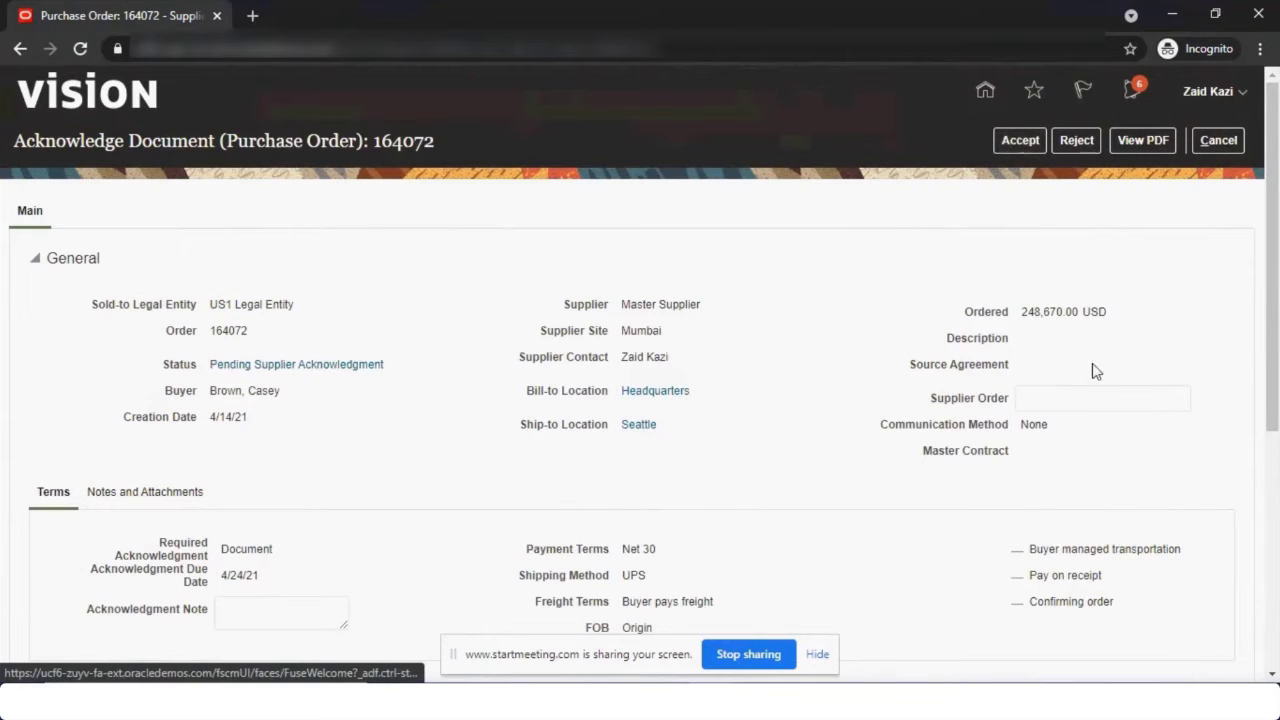
{"action": "left_click", "coordinate": [1101, 400]}
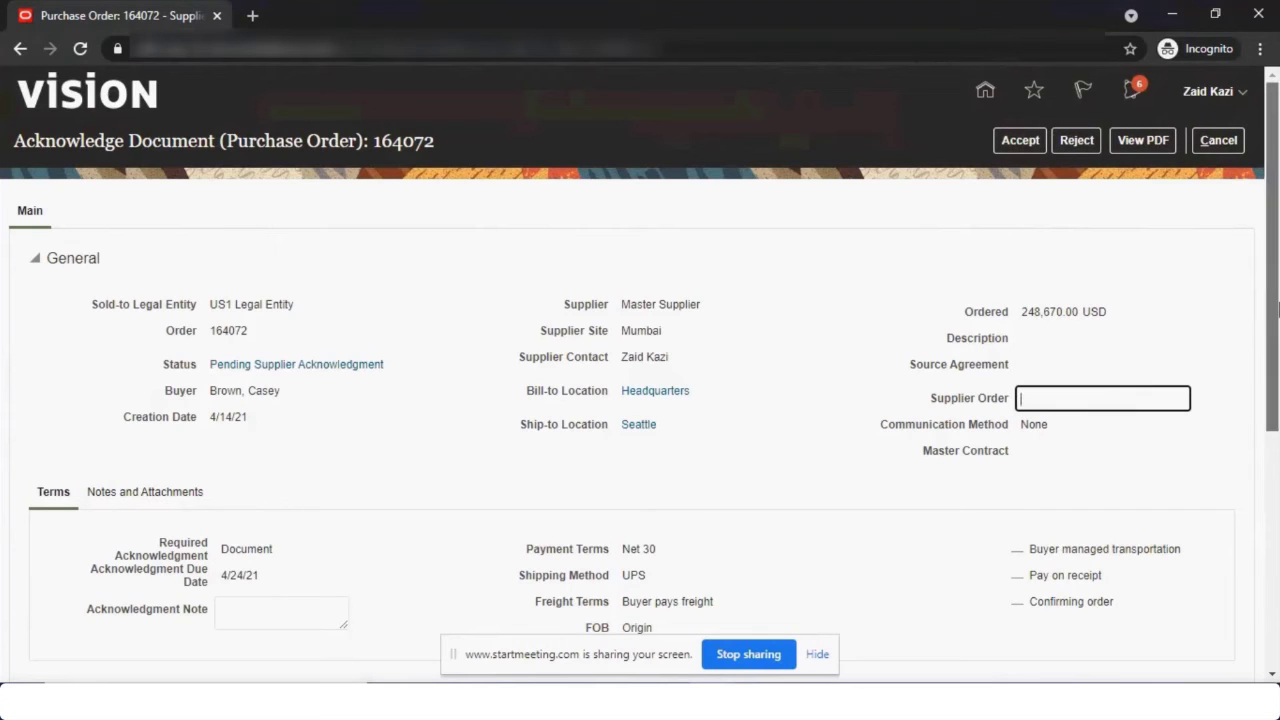
{"action": "left_click_drag", "start_coordinate": [1276, 312], "coordinate": [1277, 558]}
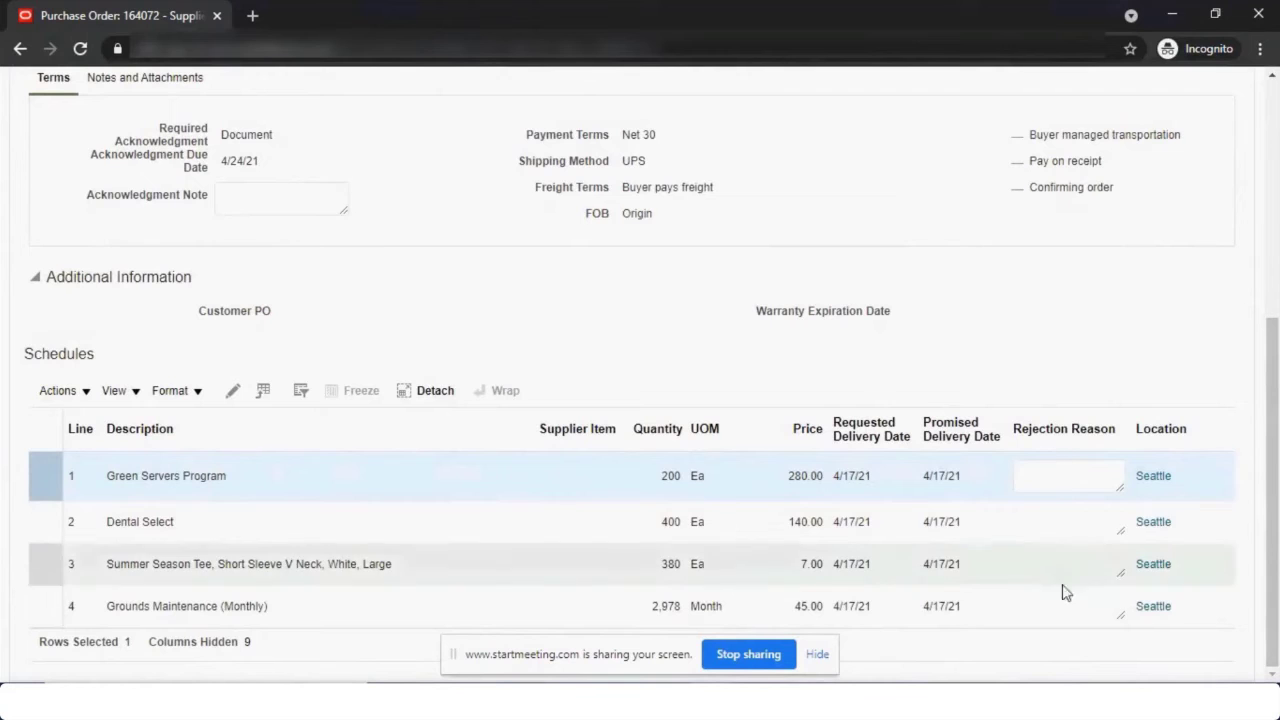
{"action": "scroll", "coordinate": [1100, 480], "scroll_direction": "up", "scroll_amount": 4}
{"action": "left_click", "coordinate": [1137, 393]}
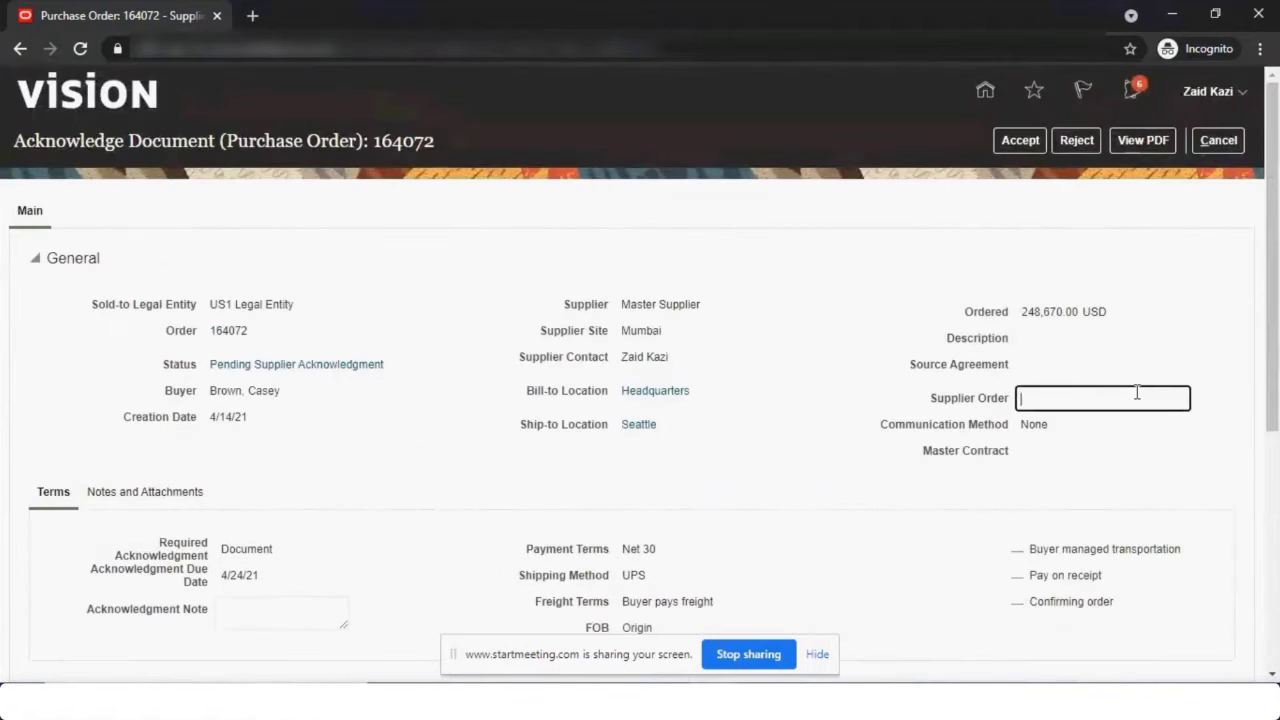
{"action": "type", "text": "SUPPLIERORDER1"}
{"action": "key", "text": "Return"}
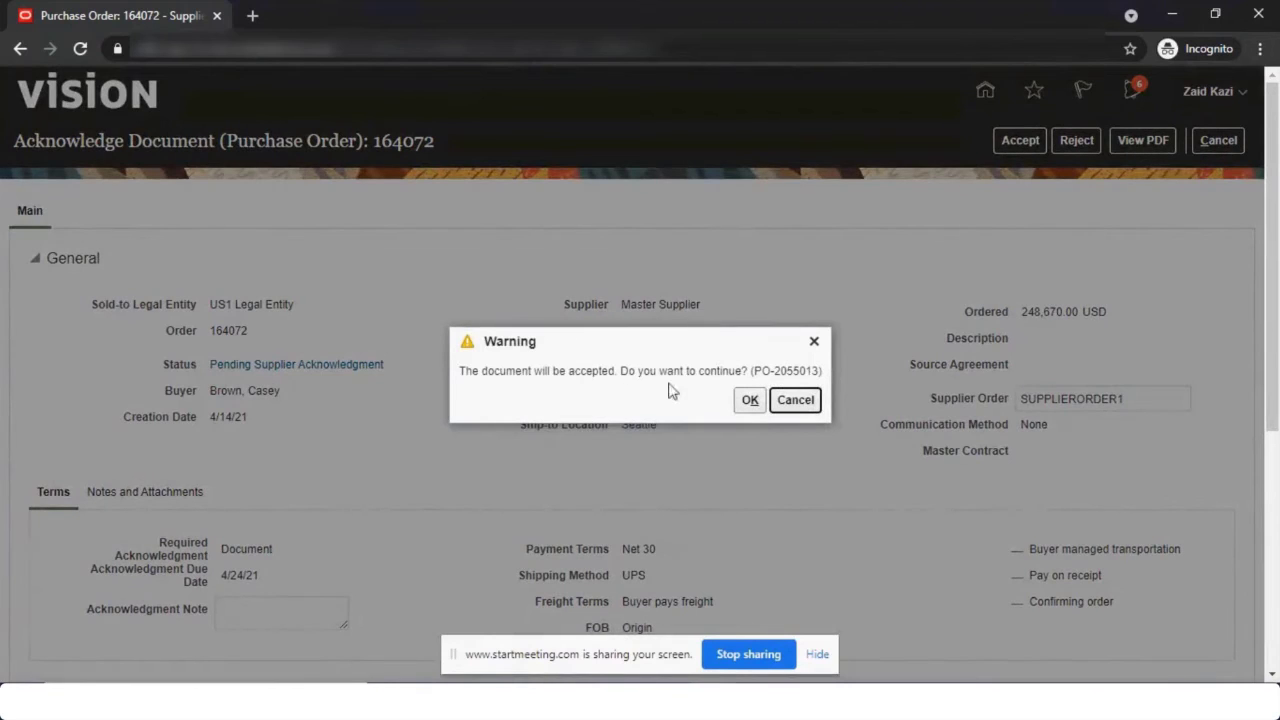
Confirm the acceptance and list the supplier's orders, showing 164072, 164071 and 164070 Open.
{"action": "left_click", "coordinate": [750, 400]}
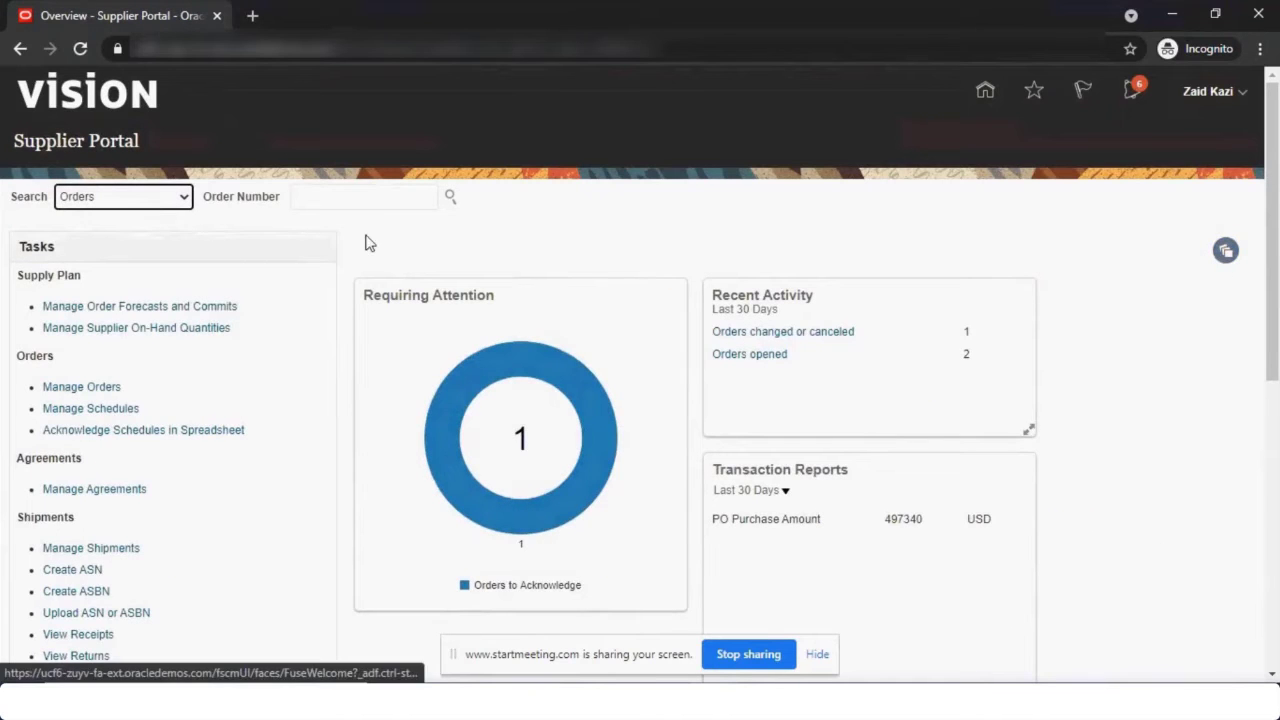
{"action": "left_click", "coordinate": [975, 87]}
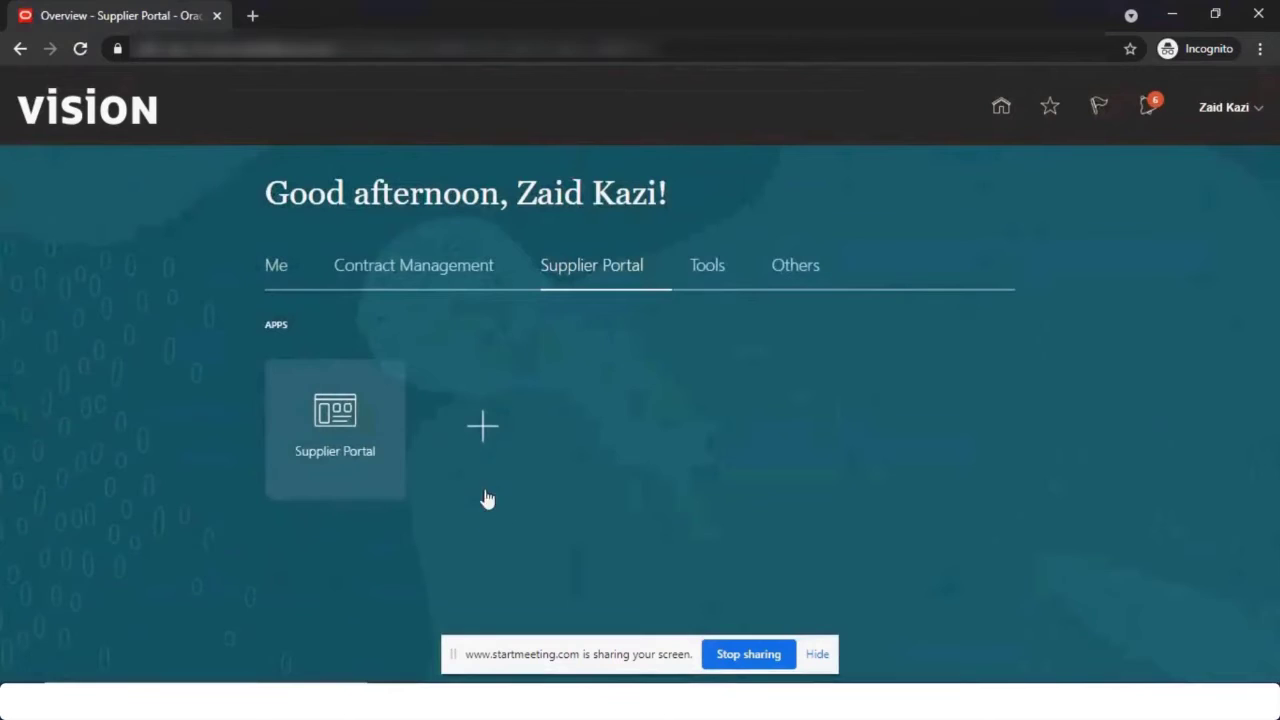
{"action": "left_click", "coordinate": [329, 477]}
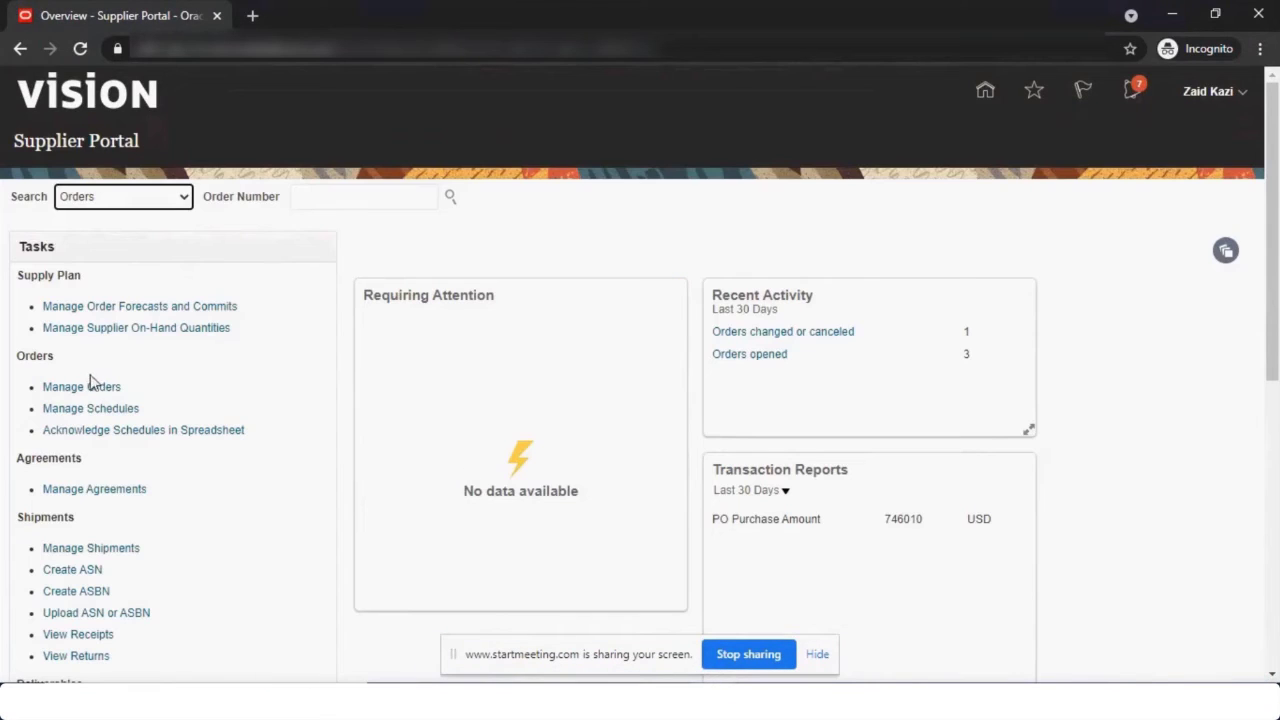
{"action": "left_click", "coordinate": [84, 389]}
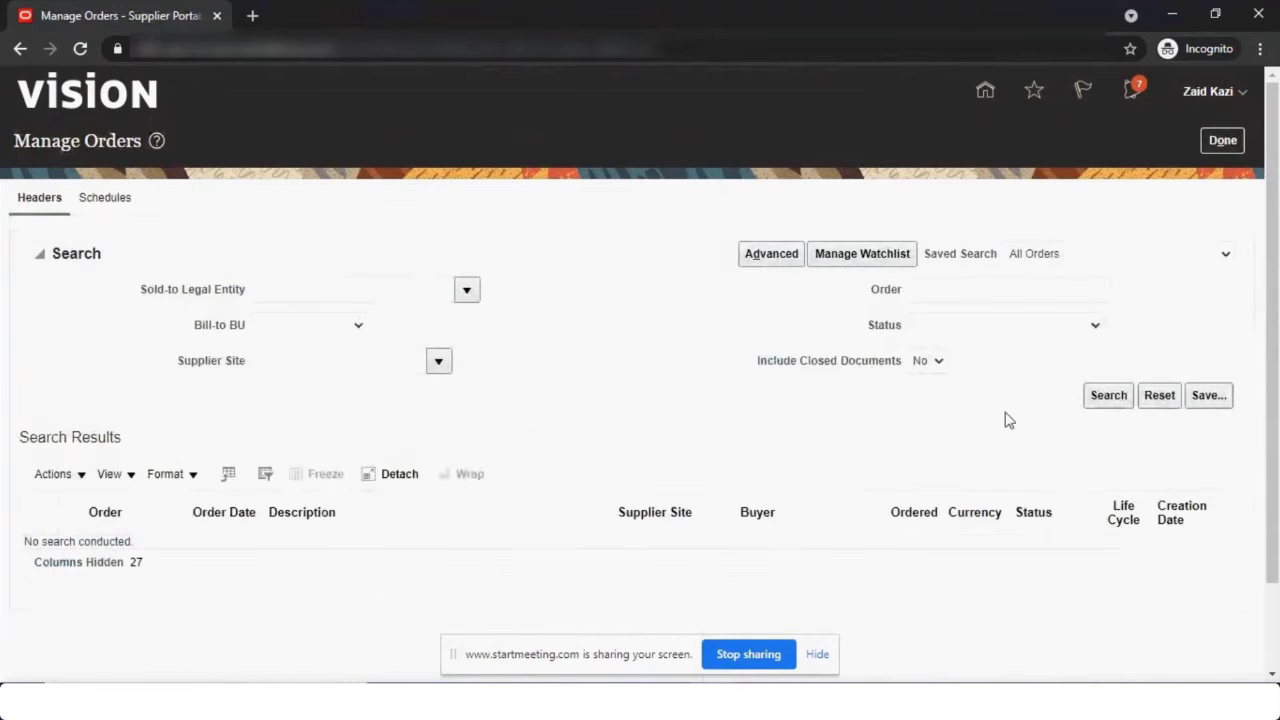
{"action": "left_click", "coordinate": [1103, 395]}
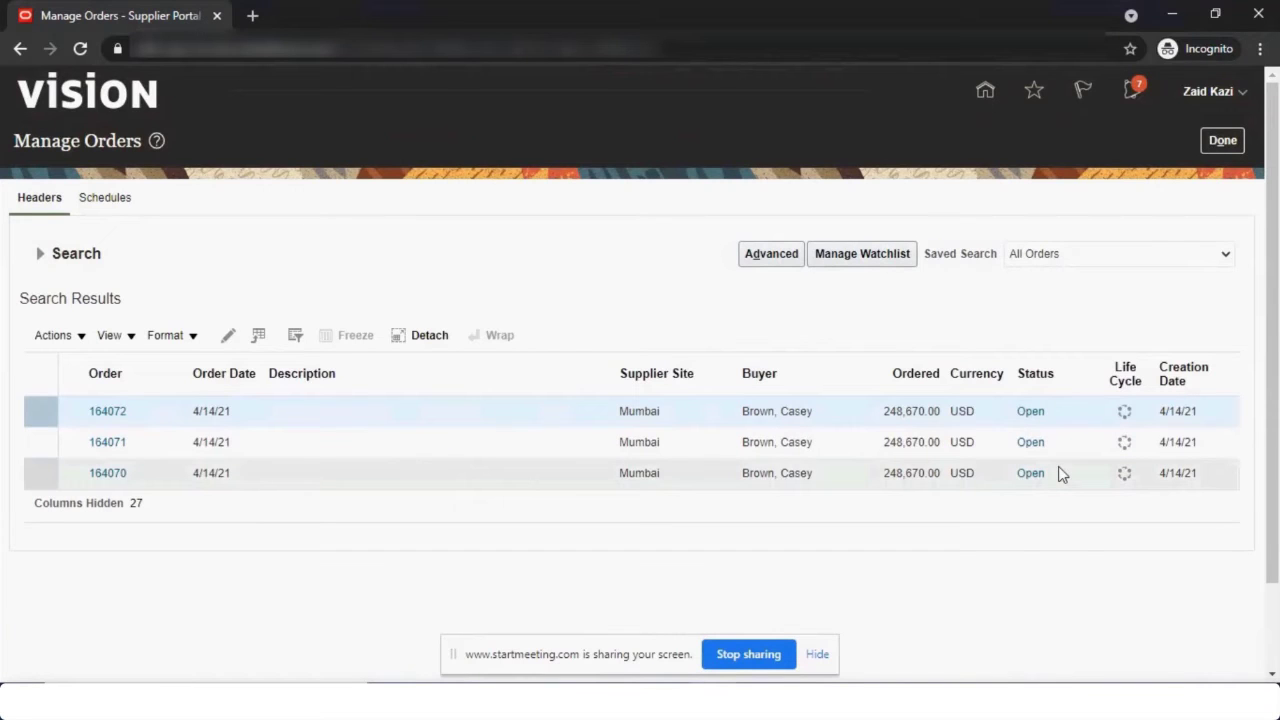
Rerun the buyer's order search to confirm 164072 is Open.
{"action": "key", "text": "alt+Tab"}
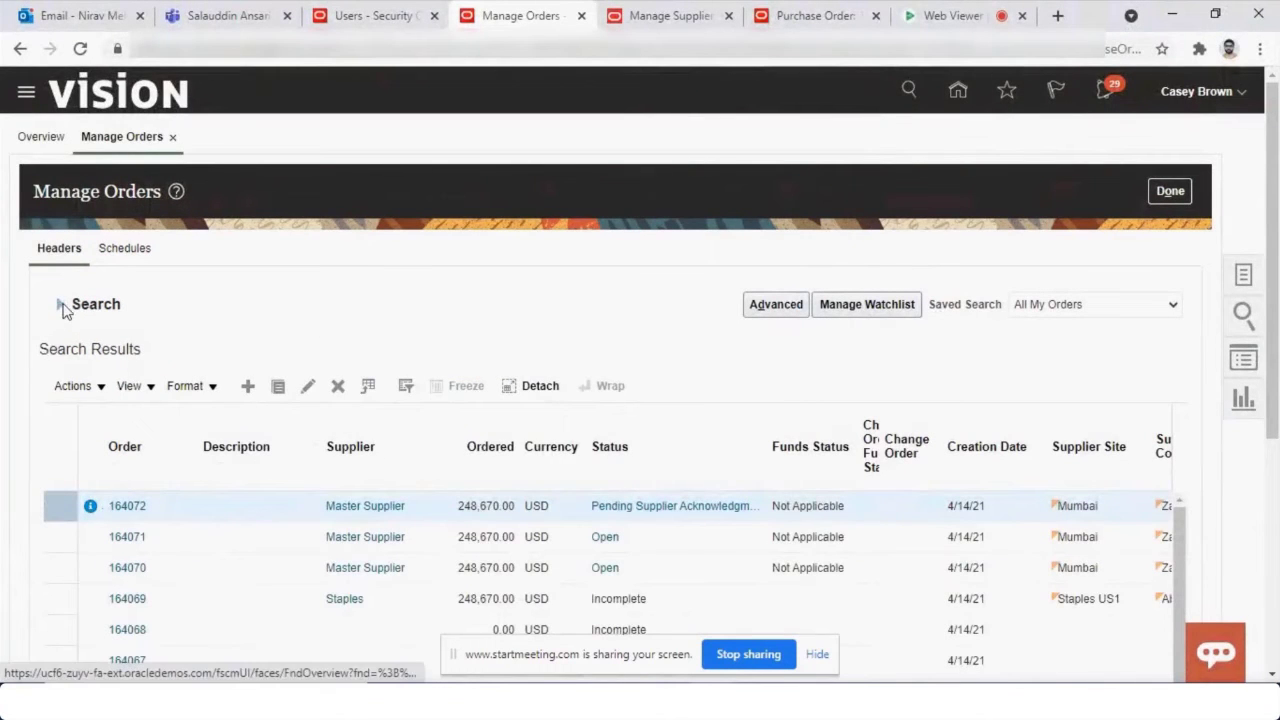
{"action": "left_click", "coordinate": [62, 310]}
{"action": "left_click", "coordinate": [1052, 503]}
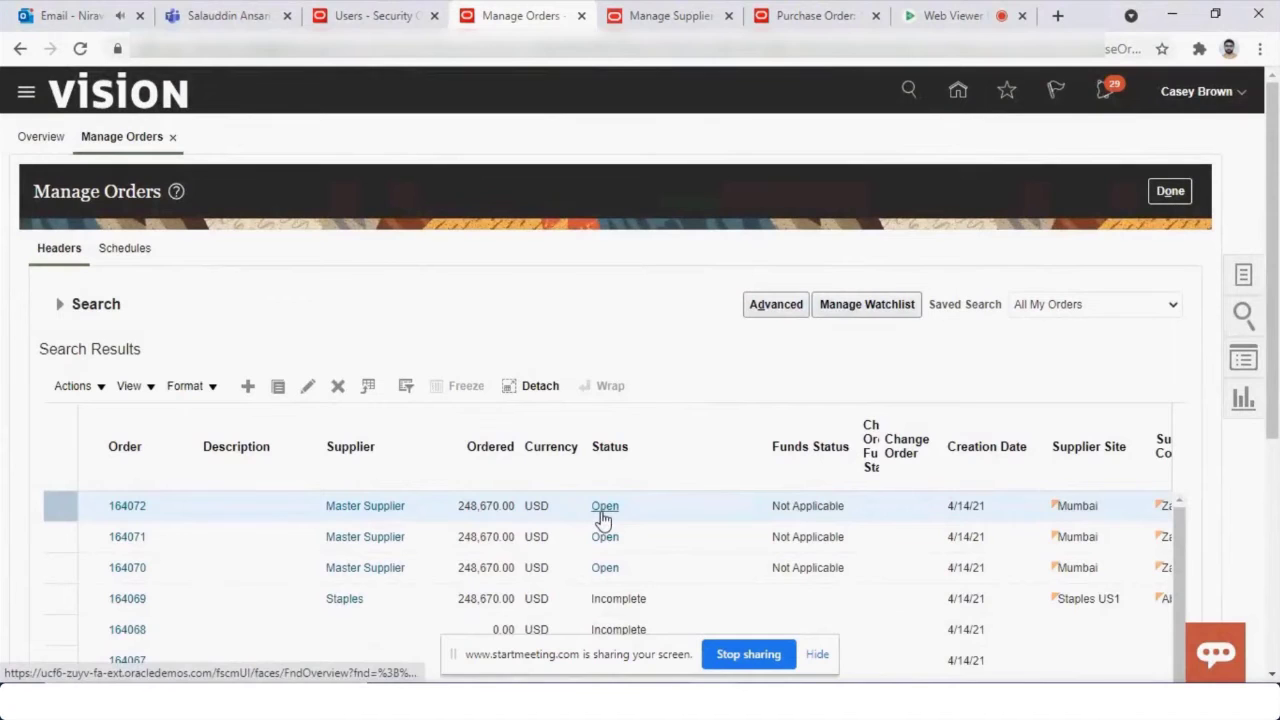
{"action": "key", "text": "alt+Tab"}
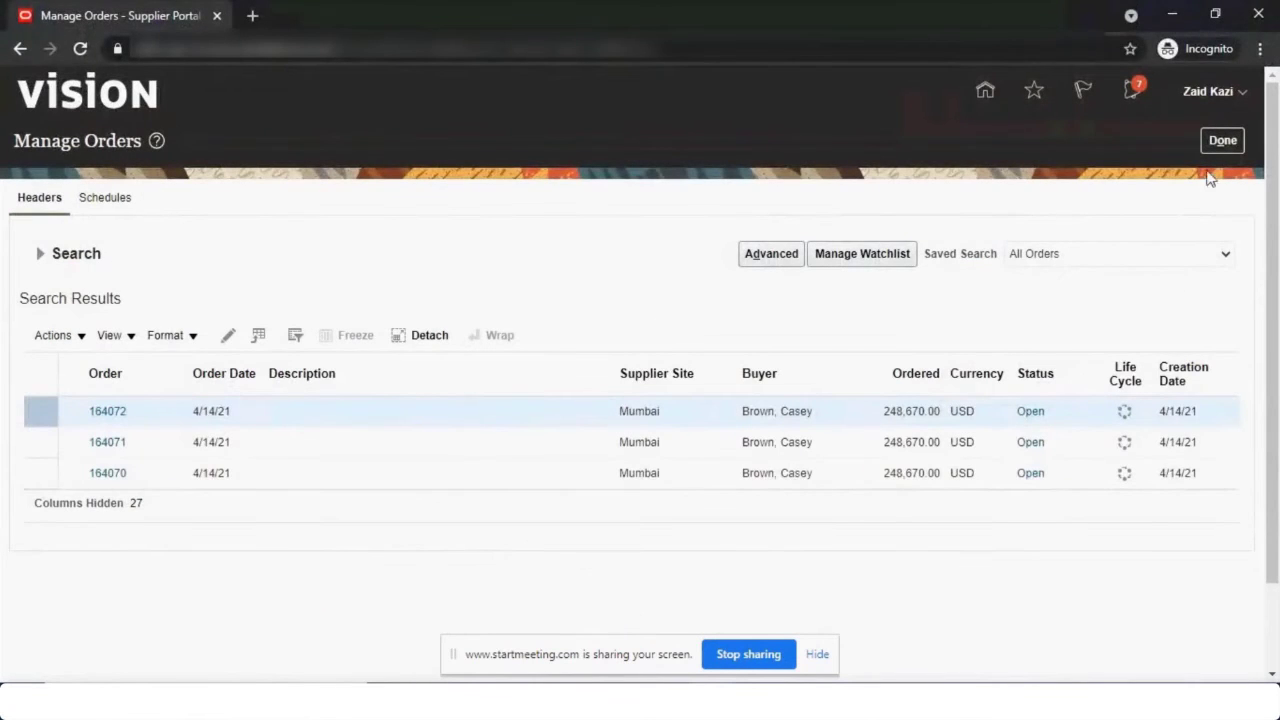
Start an ASN for lines 1–3 of PO 164070.
{"action": "left_click", "coordinate": [1226, 143]}
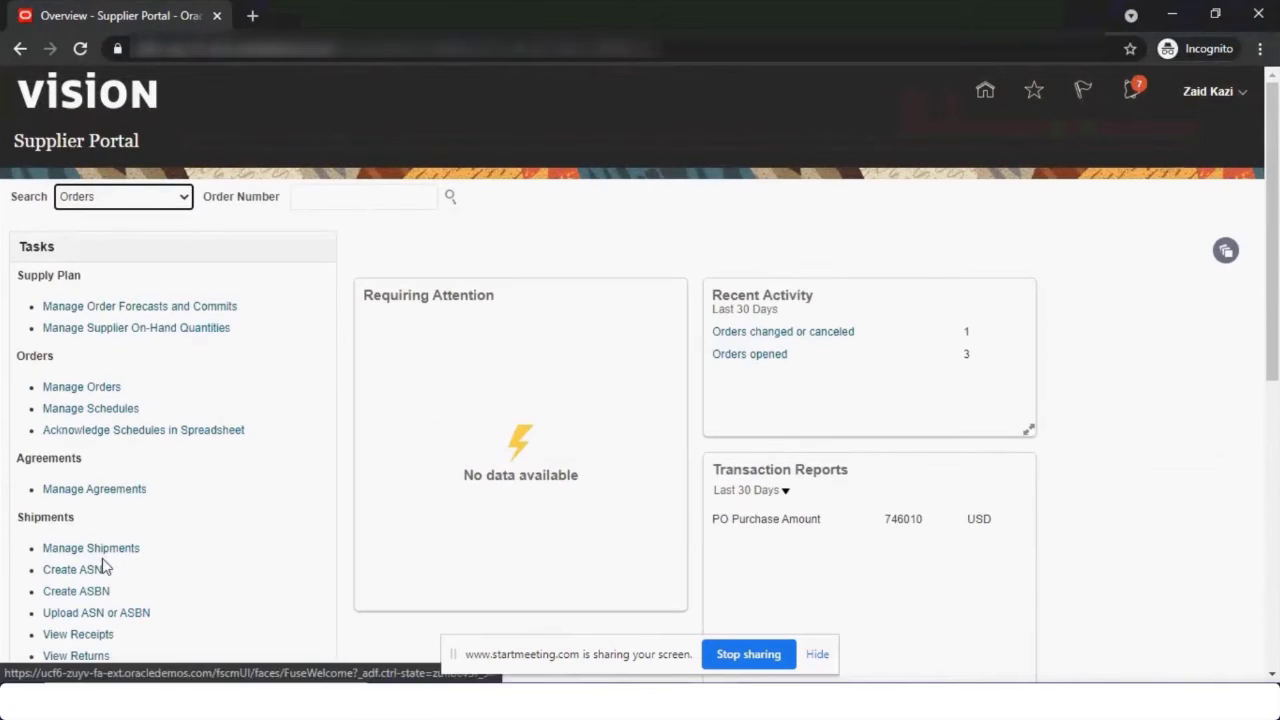
{"action": "left_click", "coordinate": [90, 571]}
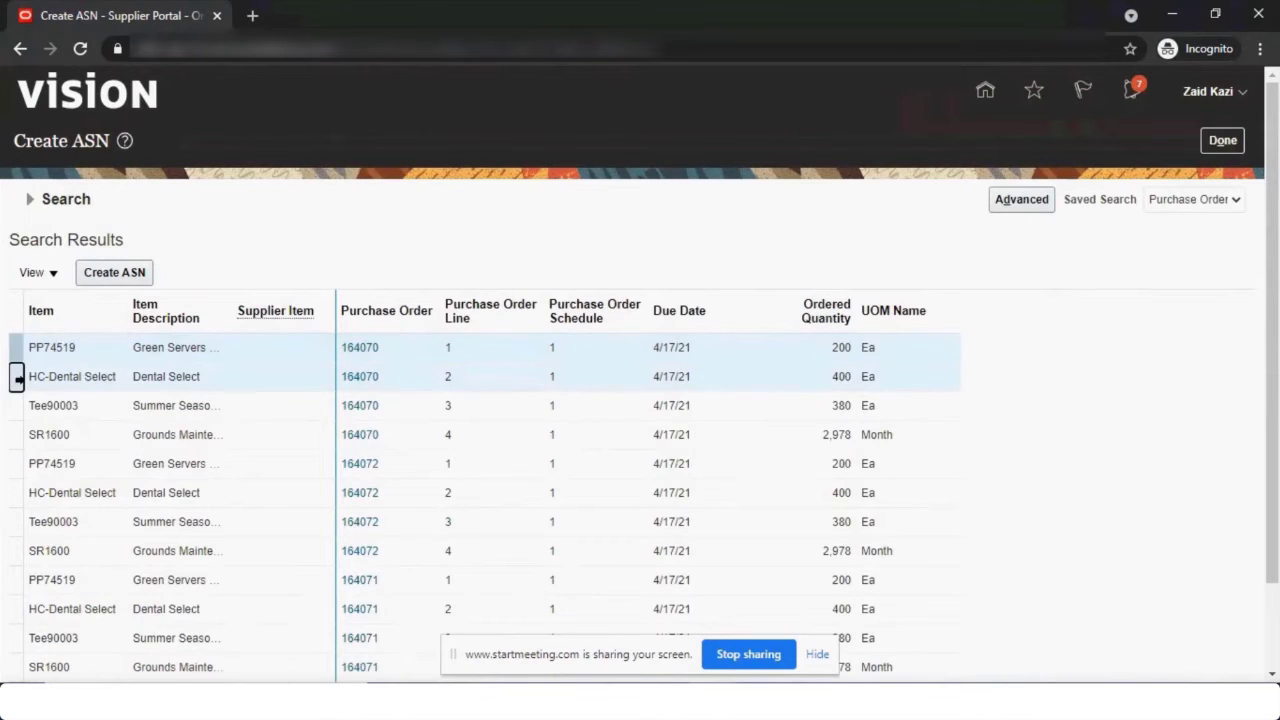
{"action": "left_click_drag", "start_coordinate": [16, 380], "coordinate": [16, 410]}
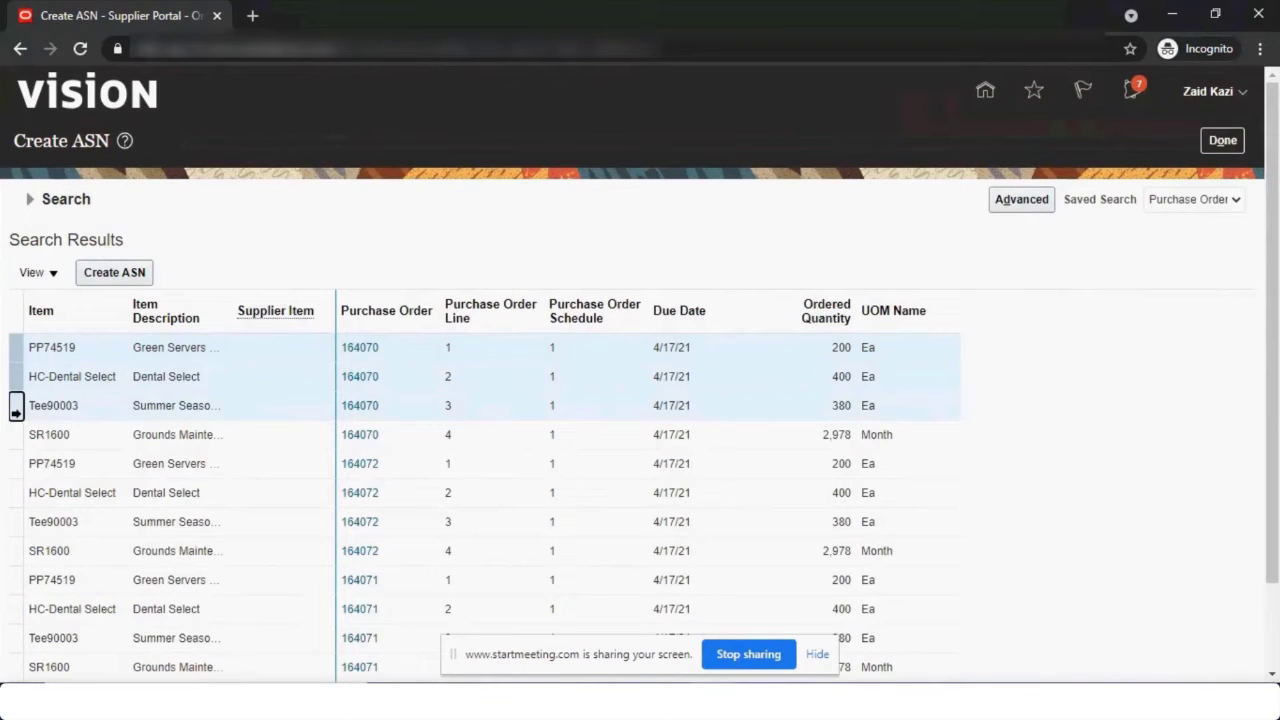
{"action": "left_click", "coordinate": [114, 272]}
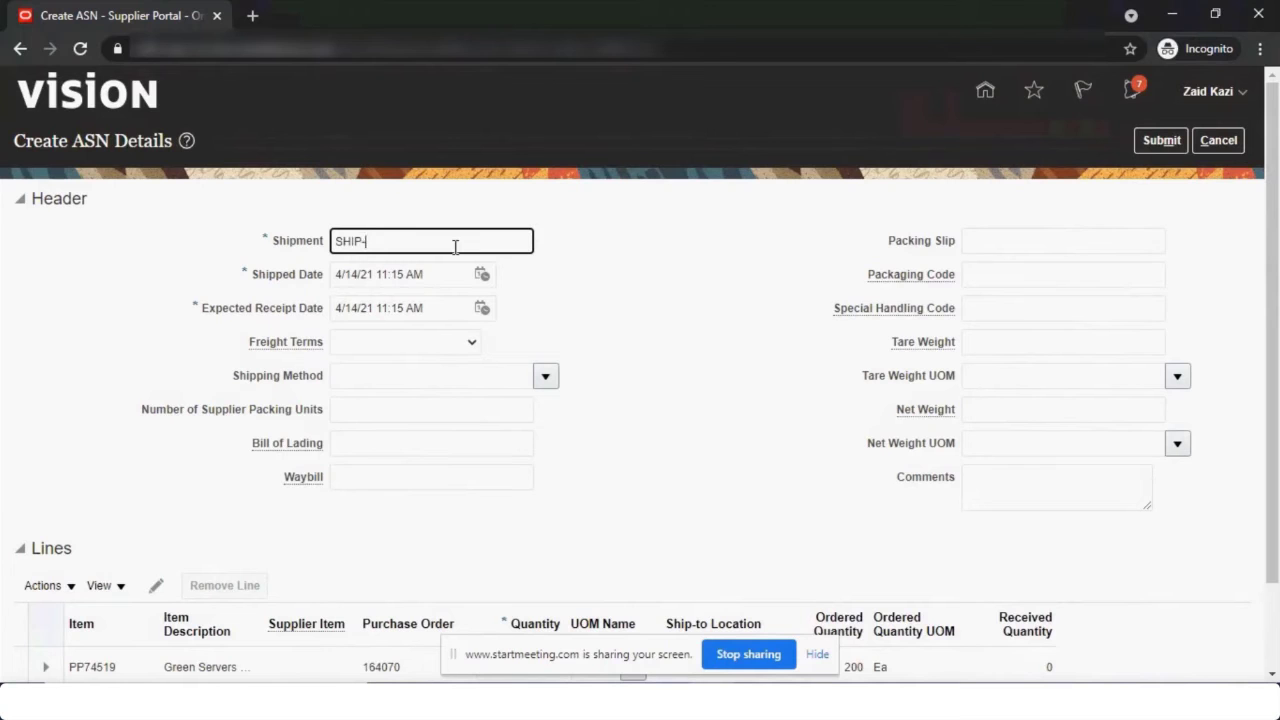
Enter shipment SHIP-34330 with expected receipt date 4/16/21.
{"action": "type", "text": "330"}
{"action": "left_click", "coordinate": [482, 274]}
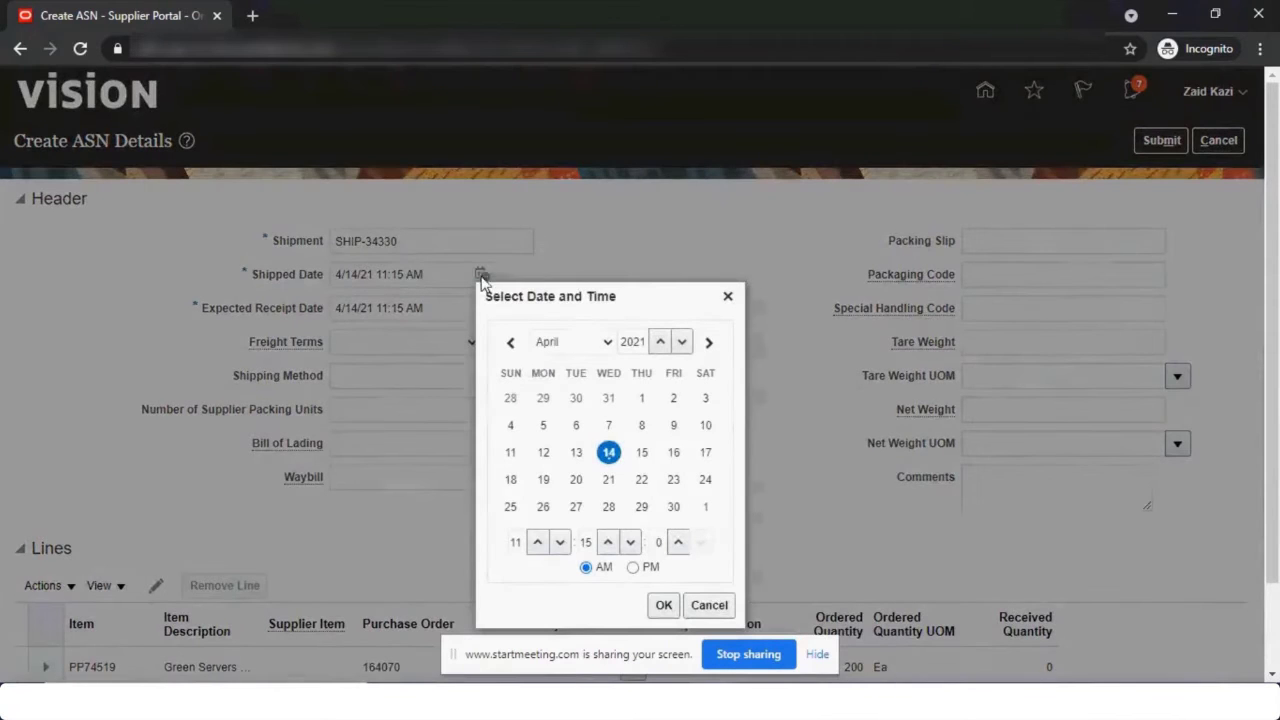
{"action": "left_click", "coordinate": [666, 606]}
{"action": "left_click", "coordinate": [482, 308]}
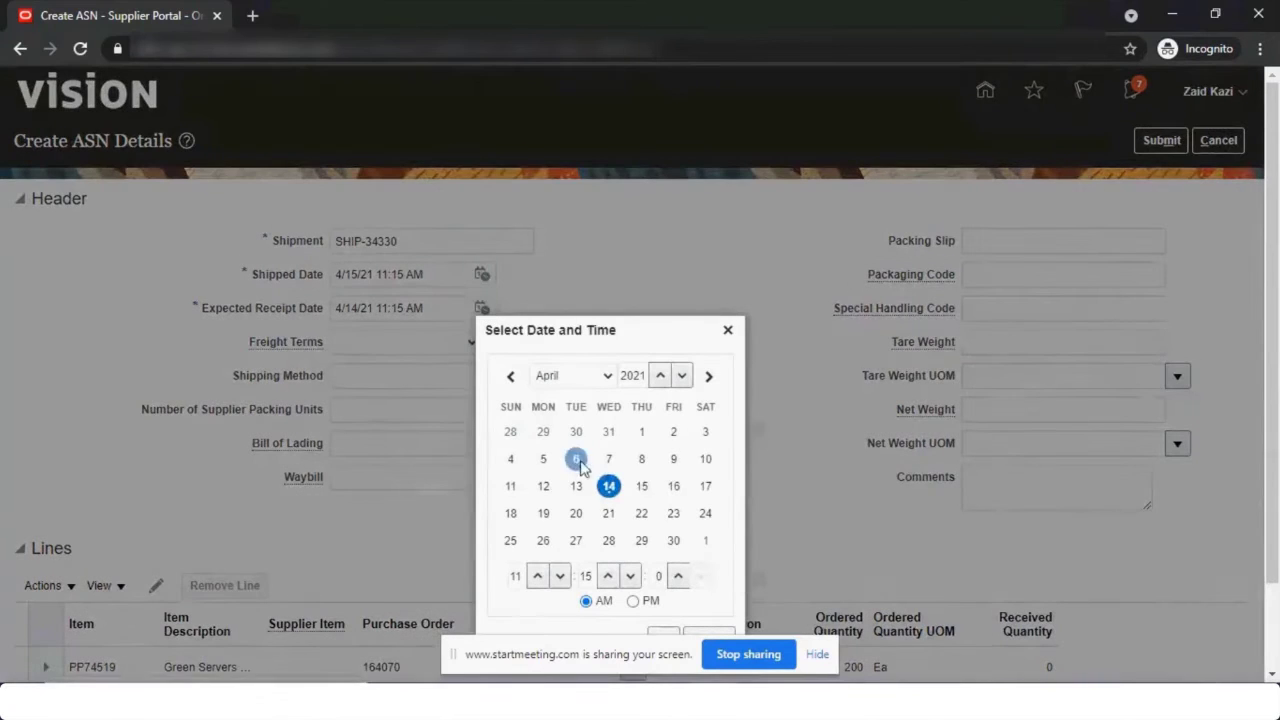
{"action": "left_click", "coordinate": [675, 487]}
{"action": "left_click", "coordinate": [662, 634]}
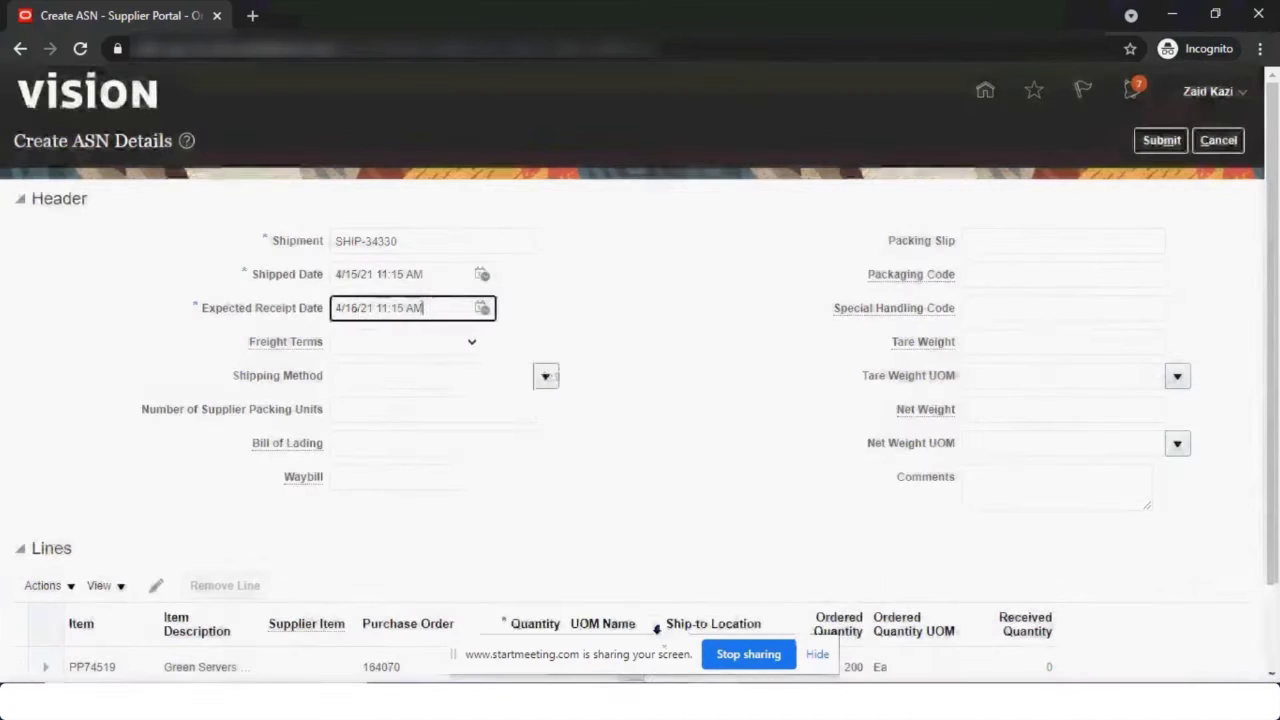
Enter quantity 200 on line 1 and correct the shipped date to 4/14/21.
{"action": "scroll", "coordinate": [608, 371], "scroll_direction": "down", "scroll_amount": 2}
{"action": "left_click", "coordinate": [503, 563]}
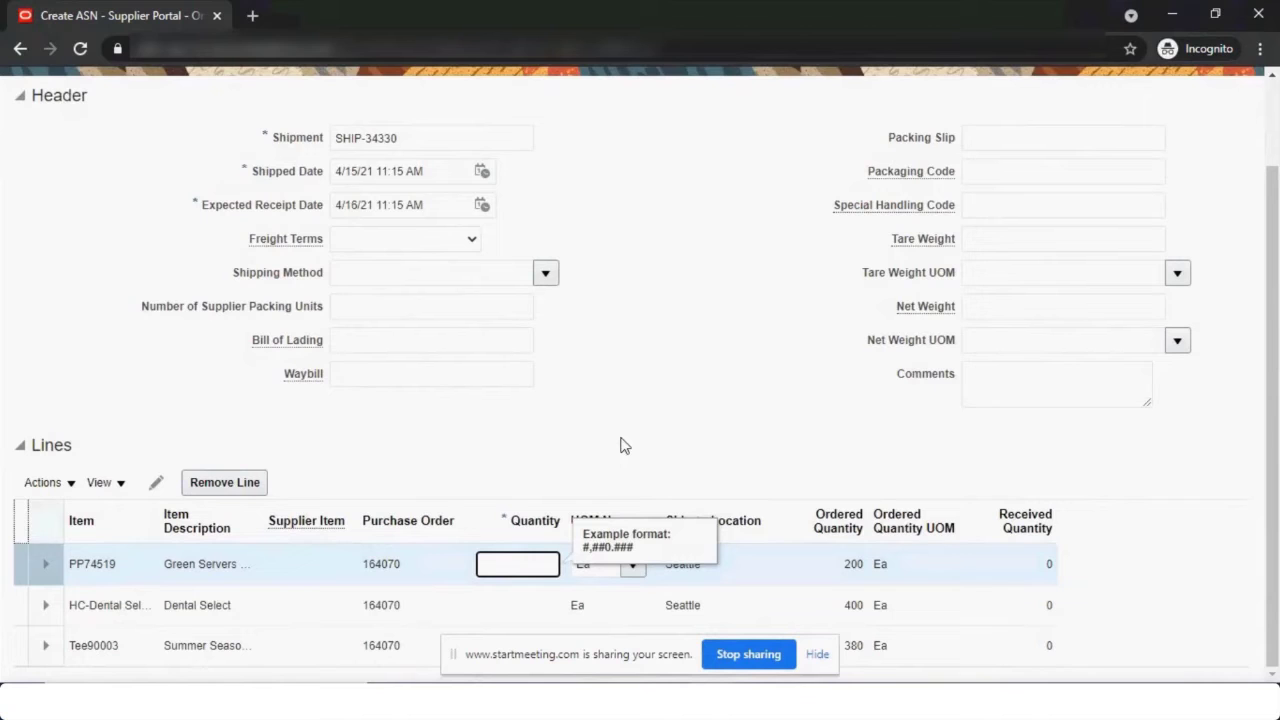
{"action": "type", "text": "200"}
{"action": "key", "text": "Tab"}
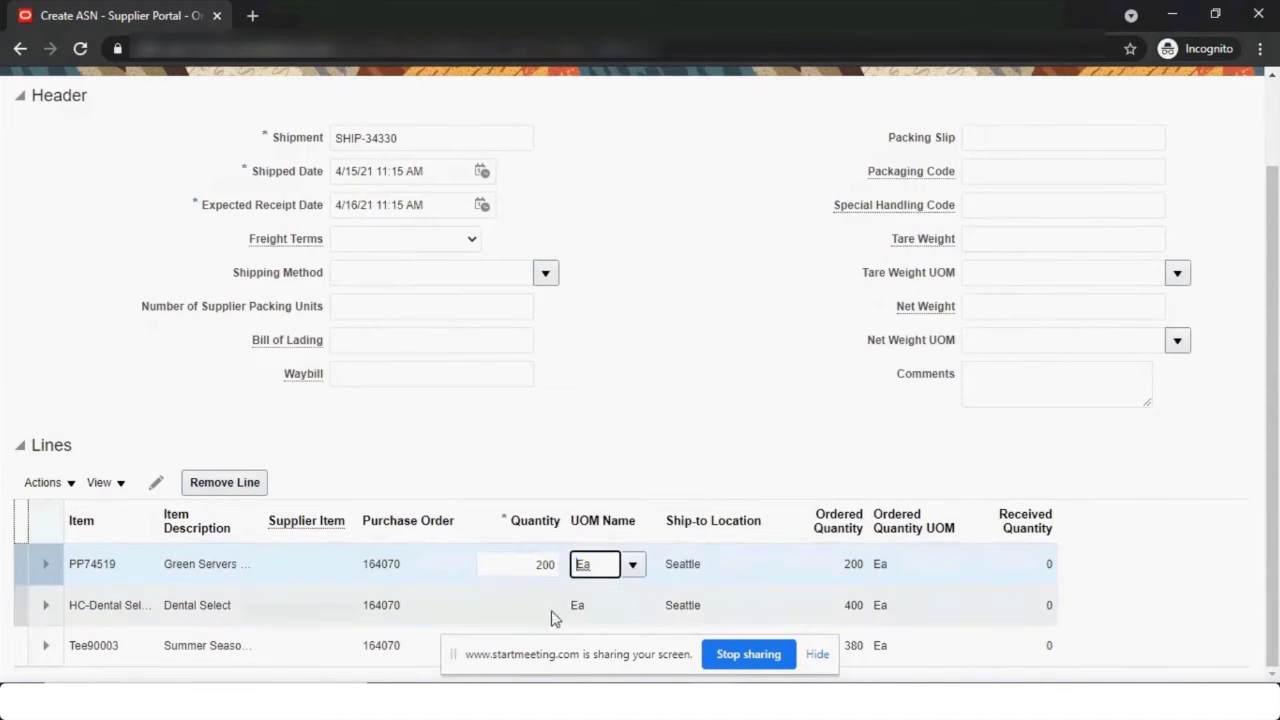
{"action": "left_click", "coordinate": [555, 617]}
{"action": "left_click", "coordinate": [805, 254]}
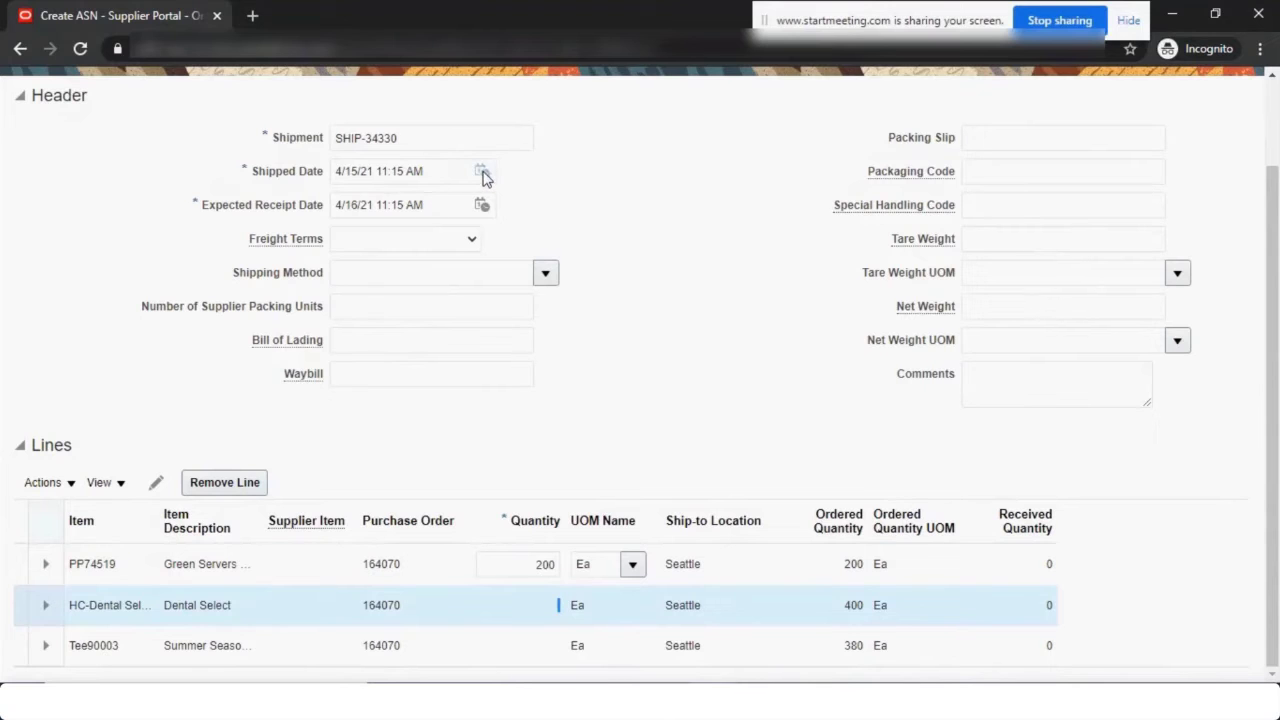
{"action": "left_click", "coordinate": [482, 172]}
{"action": "left_click", "coordinate": [609, 350]}
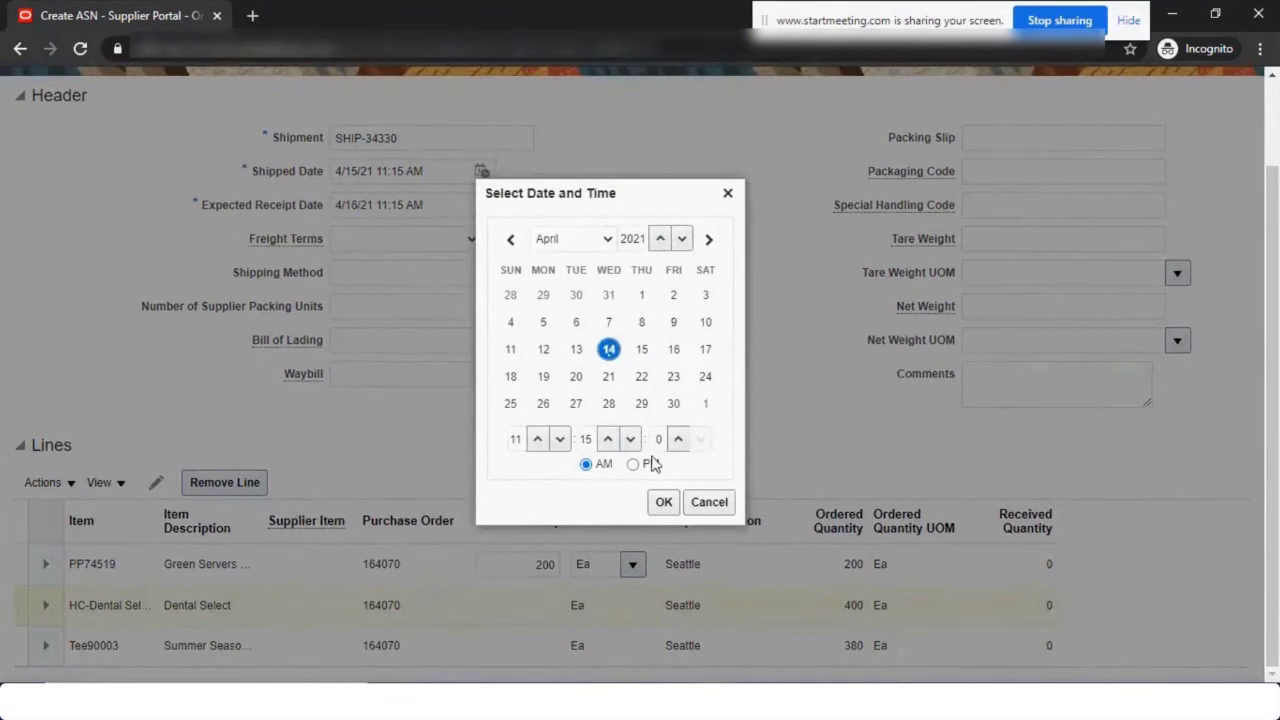
{"action": "left_click", "coordinate": [663, 502]}
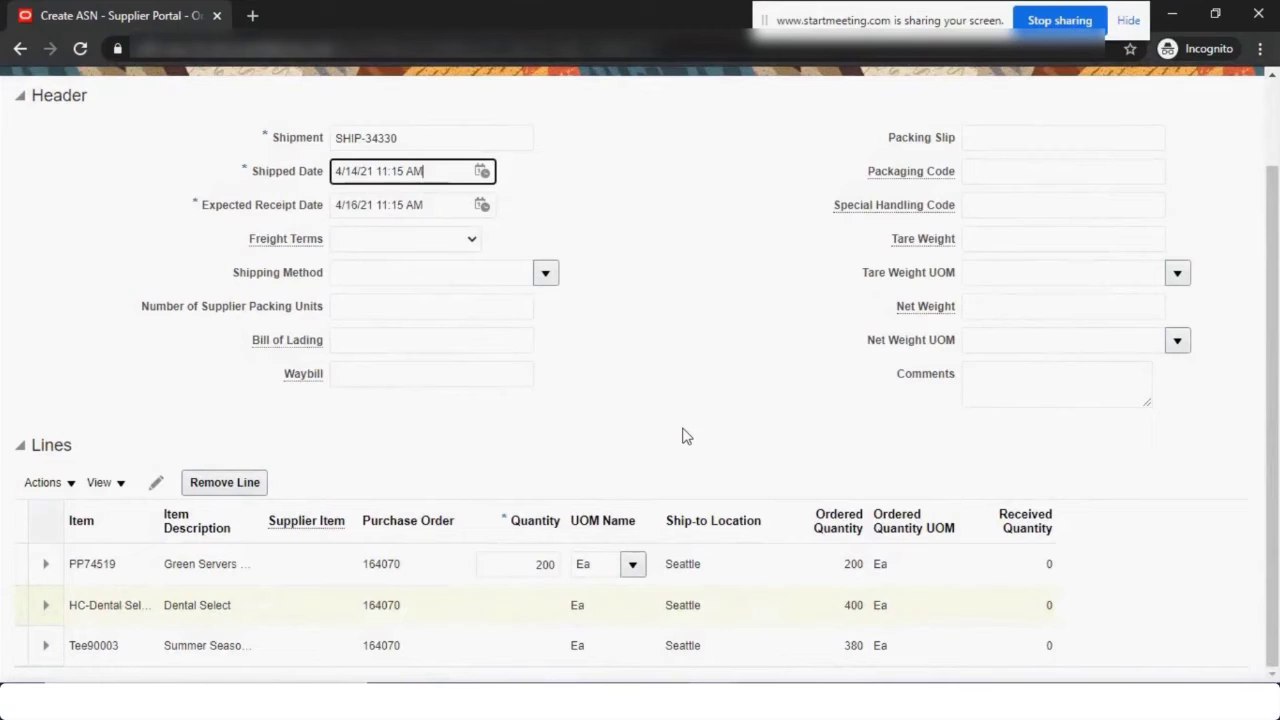
Enter quantities 300 for Dental Select and 200 for Tee90003.
{"action": "left_click", "coordinate": [535, 609]}
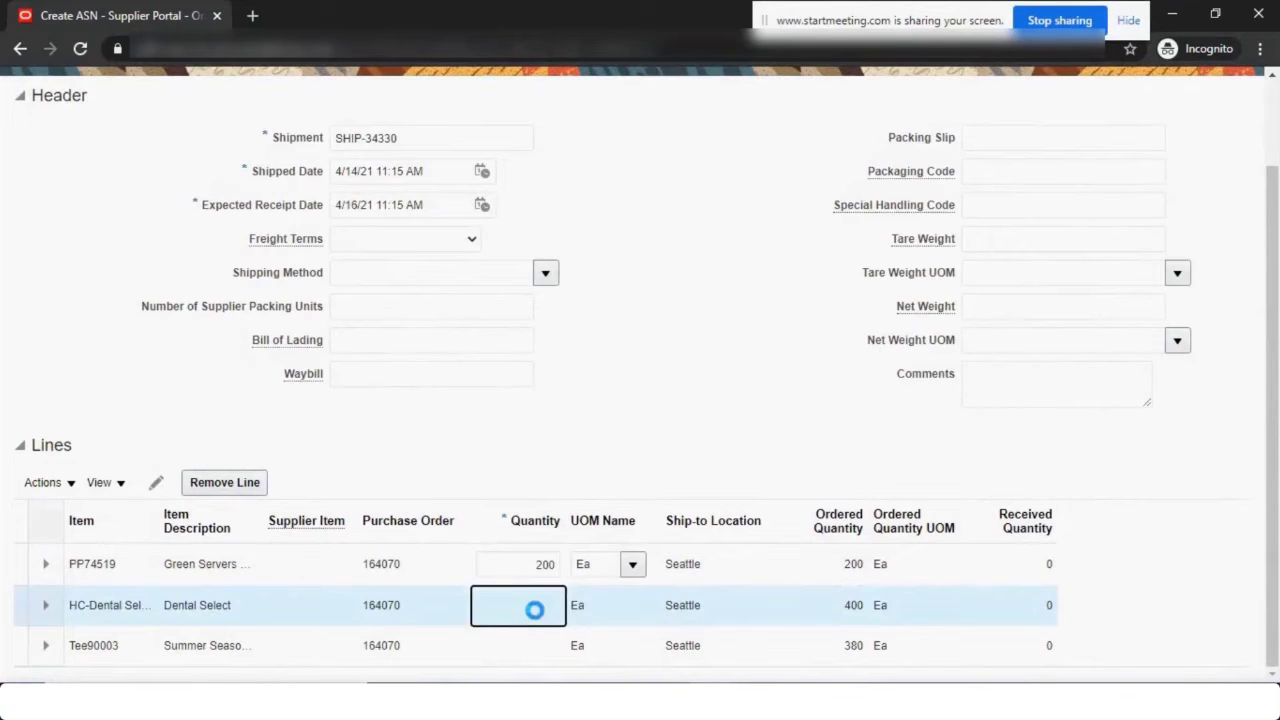
{"action": "type", "text": "300"}
{"action": "left_click", "coordinate": [536, 641]}
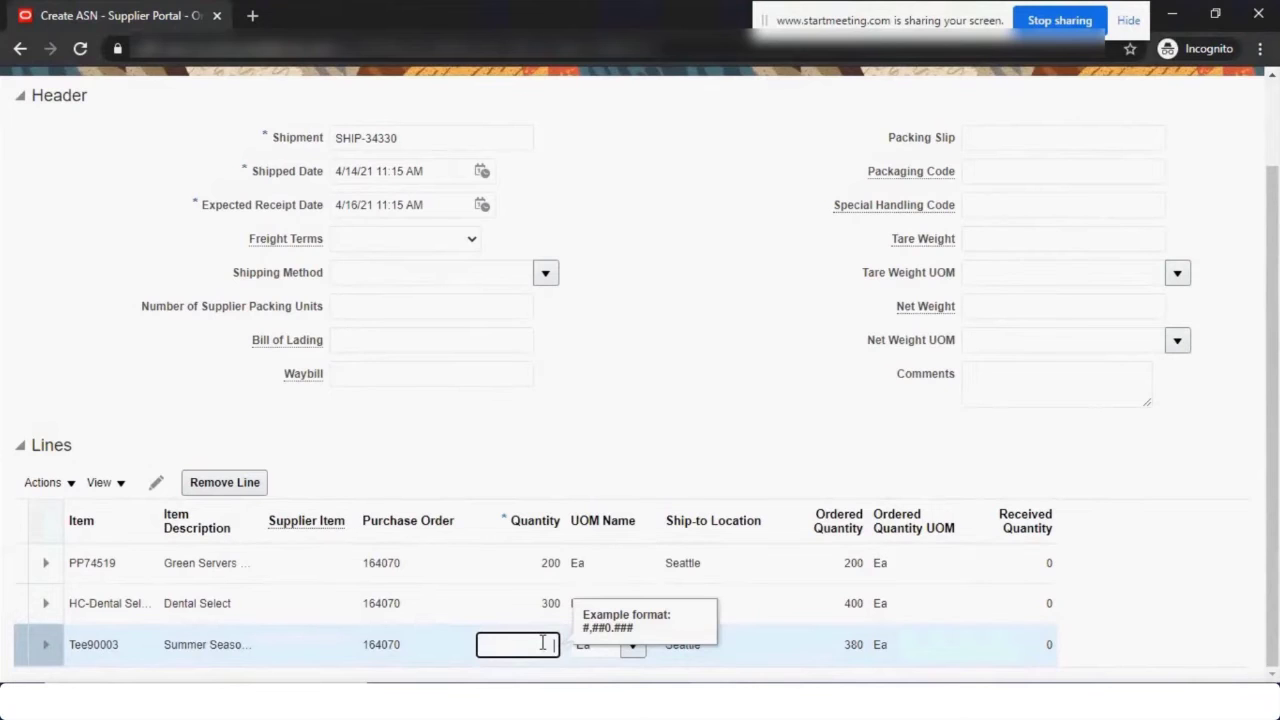
{"action": "type", "text": "200"}
{"action": "key", "text": "Tab"}
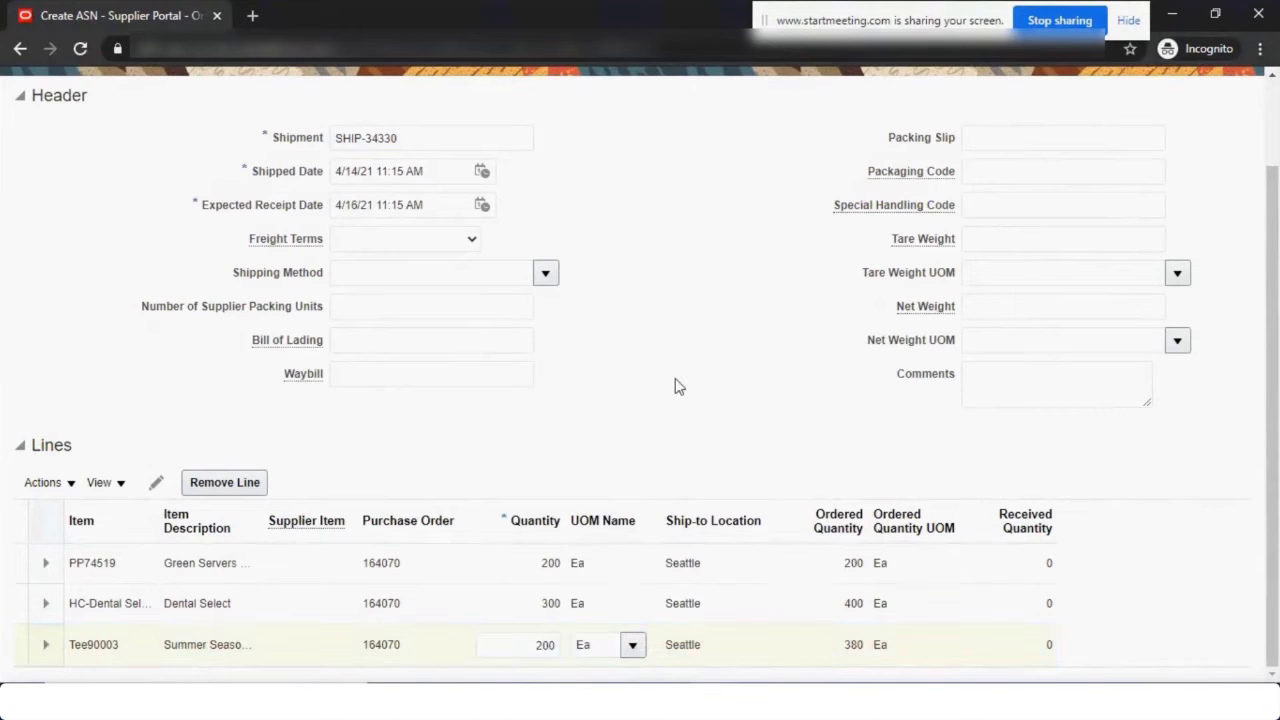
{"action": "scroll", "coordinate": [391, 481], "scroll_direction": "up", "scroll_amount": 2}
{"action": "left_click", "coordinate": [428, 447]}
{"action": "left_click", "coordinate": [442, 477]}
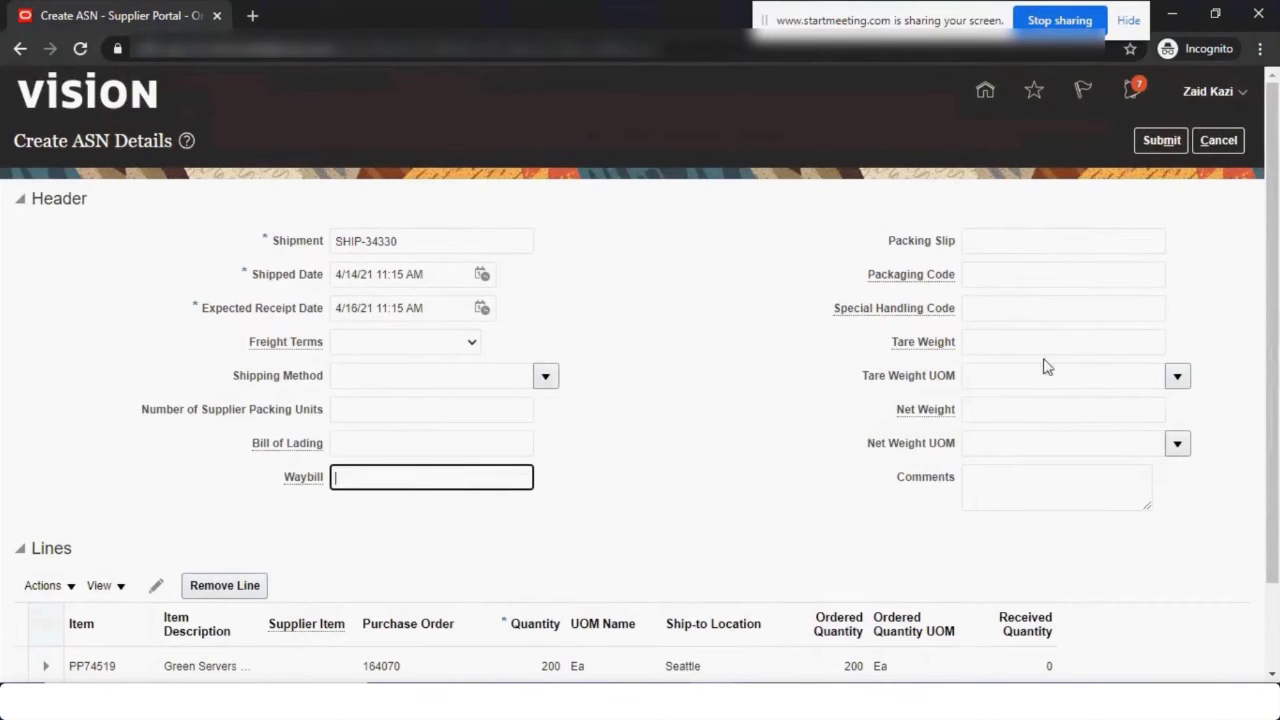
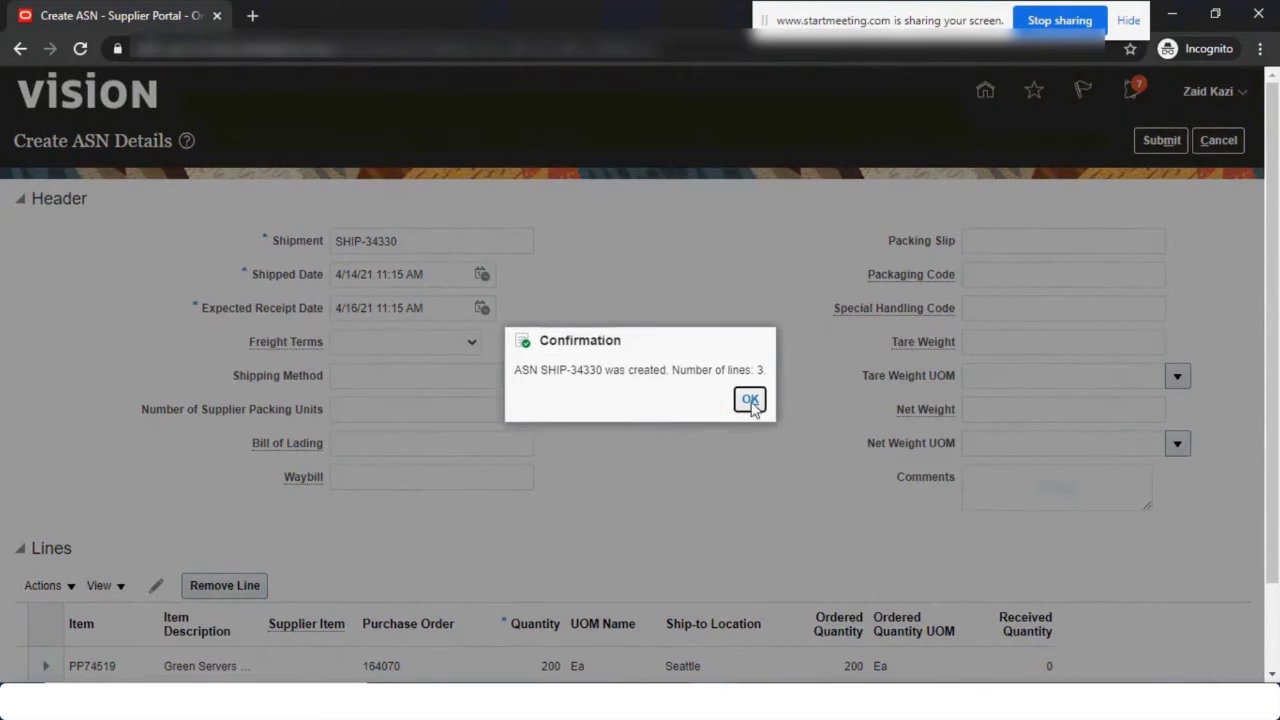
Close the completed ASN in the portal, switch to the buyer's window, and open order 164070.
{"action": "left_click", "coordinate": [750, 400]}
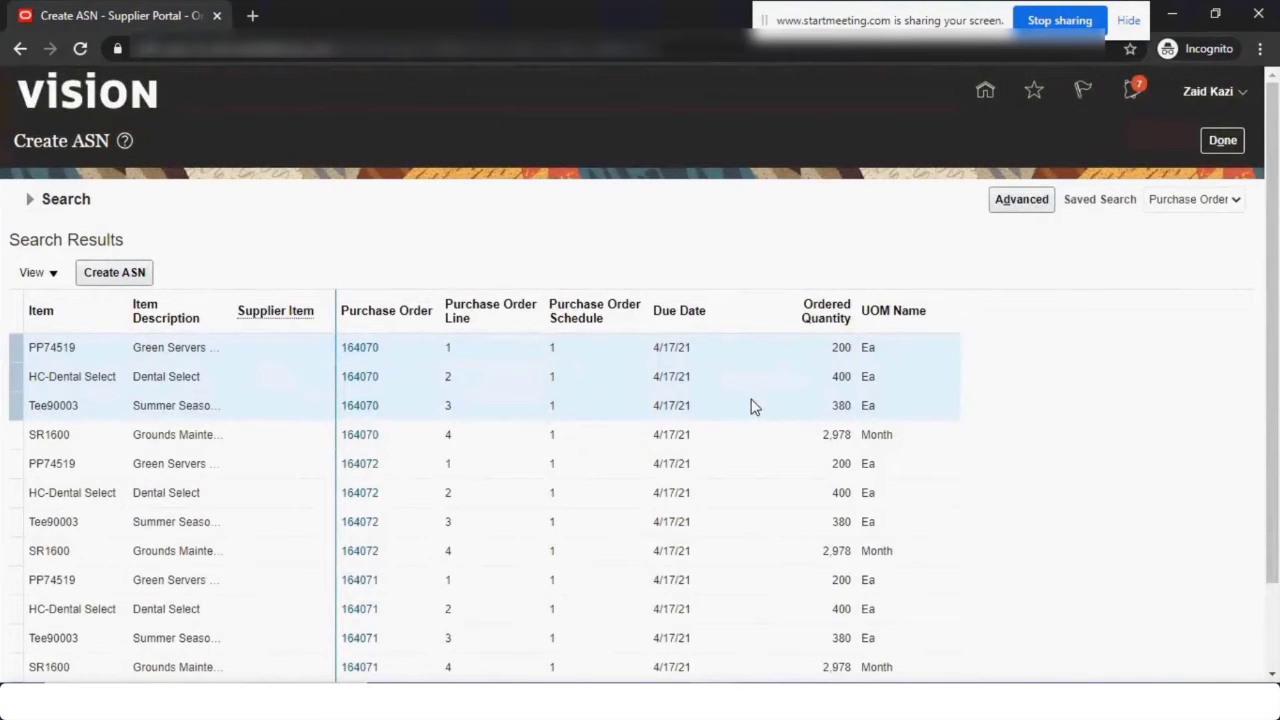
{"action": "left_click", "coordinate": [1223, 140]}
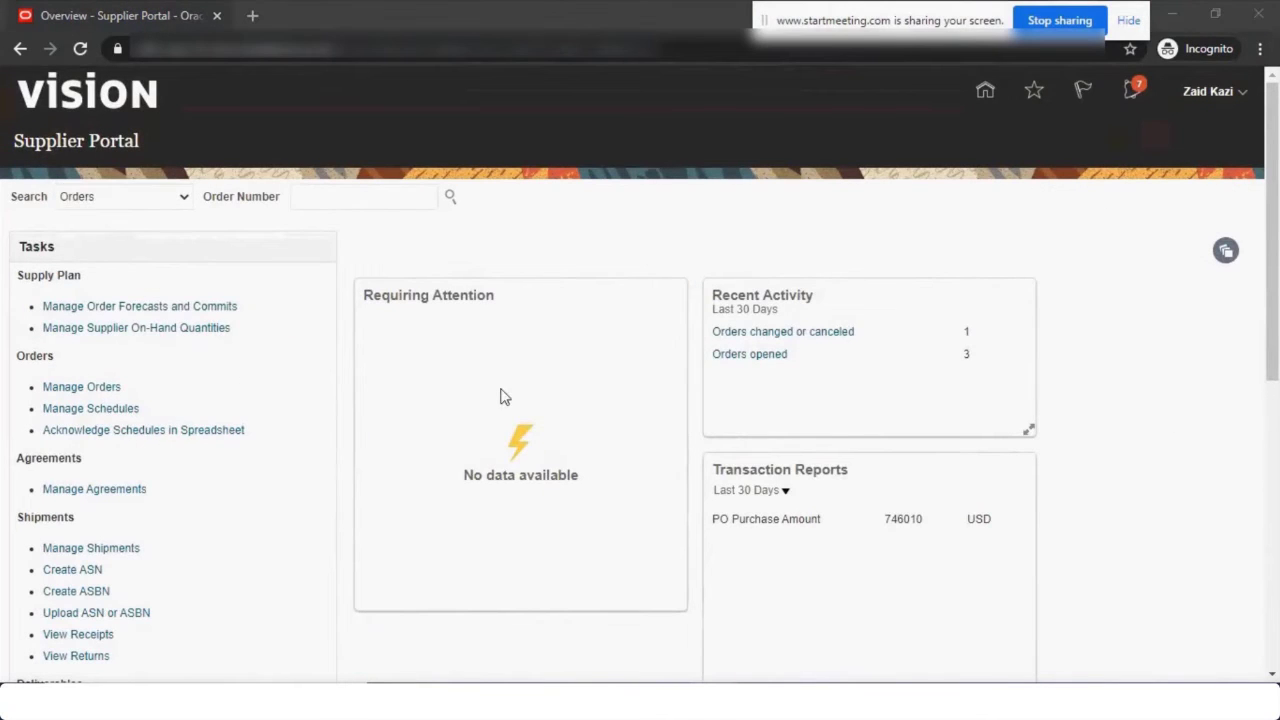
{"action": "key", "text": "alt+Tab"}
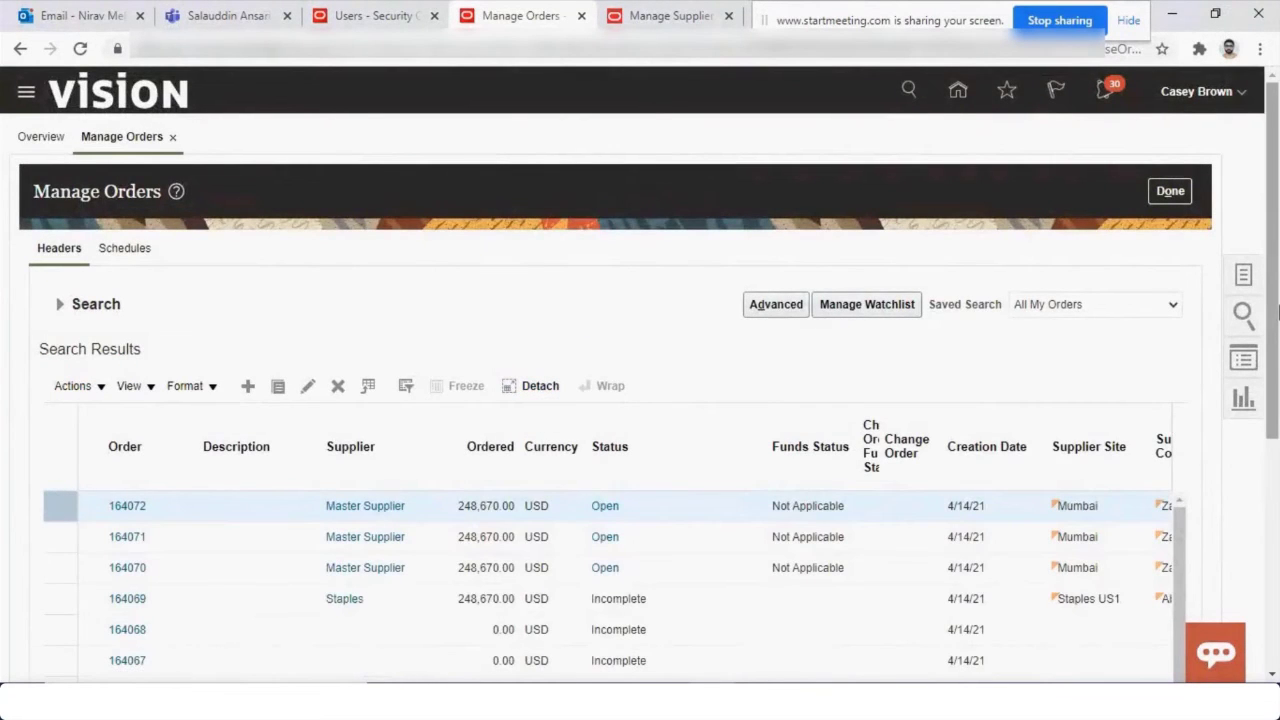
{"action": "left_click_drag", "start_coordinate": [1275, 323], "coordinate": [1277, 465]}
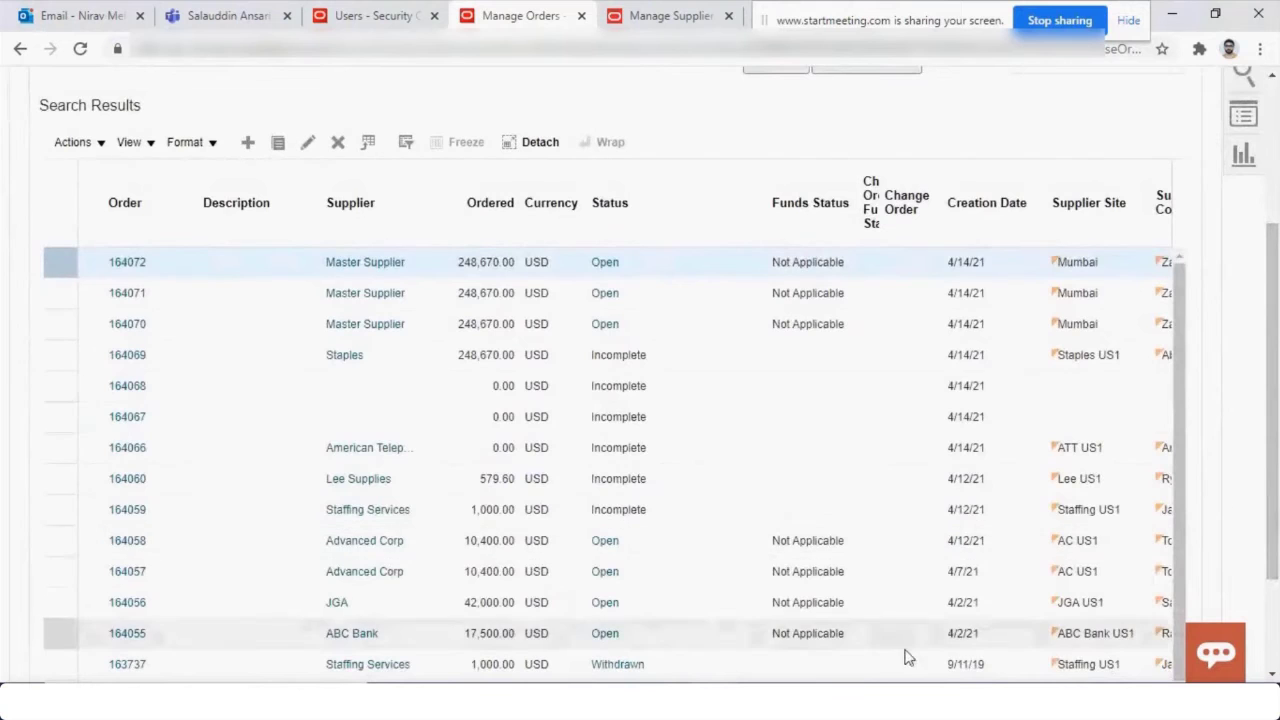
{"action": "left_click_drag", "start_coordinate": [1277, 393], "coordinate": [1277, 426]}
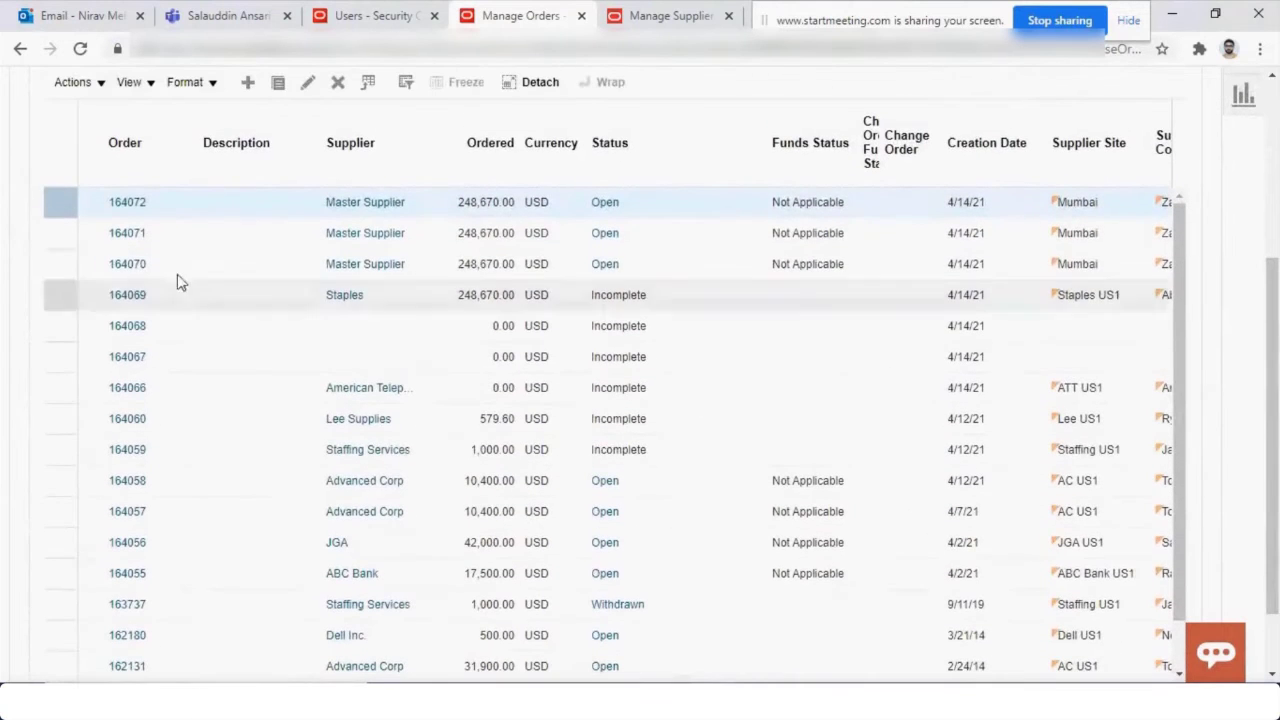
{"action": "left_click", "coordinate": [667, 16]}
{"action": "left_click", "coordinate": [525, 16]}
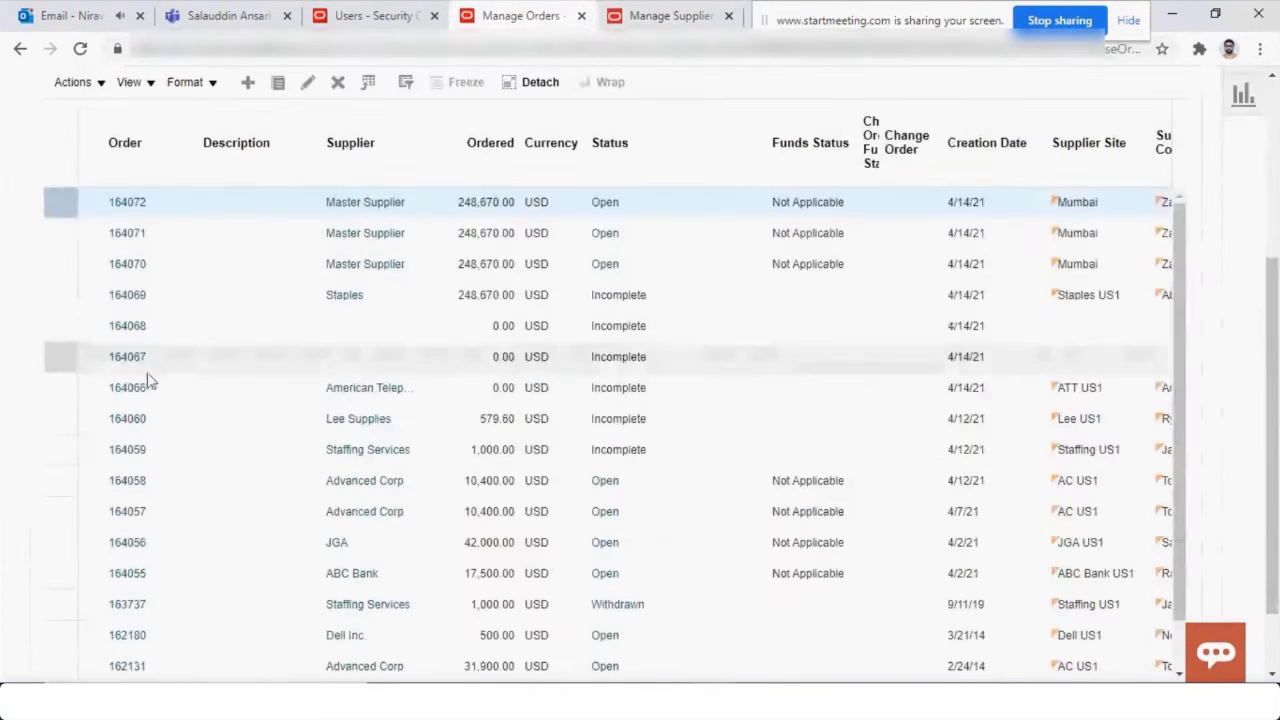
{"action": "left_click", "coordinate": [128, 265]}
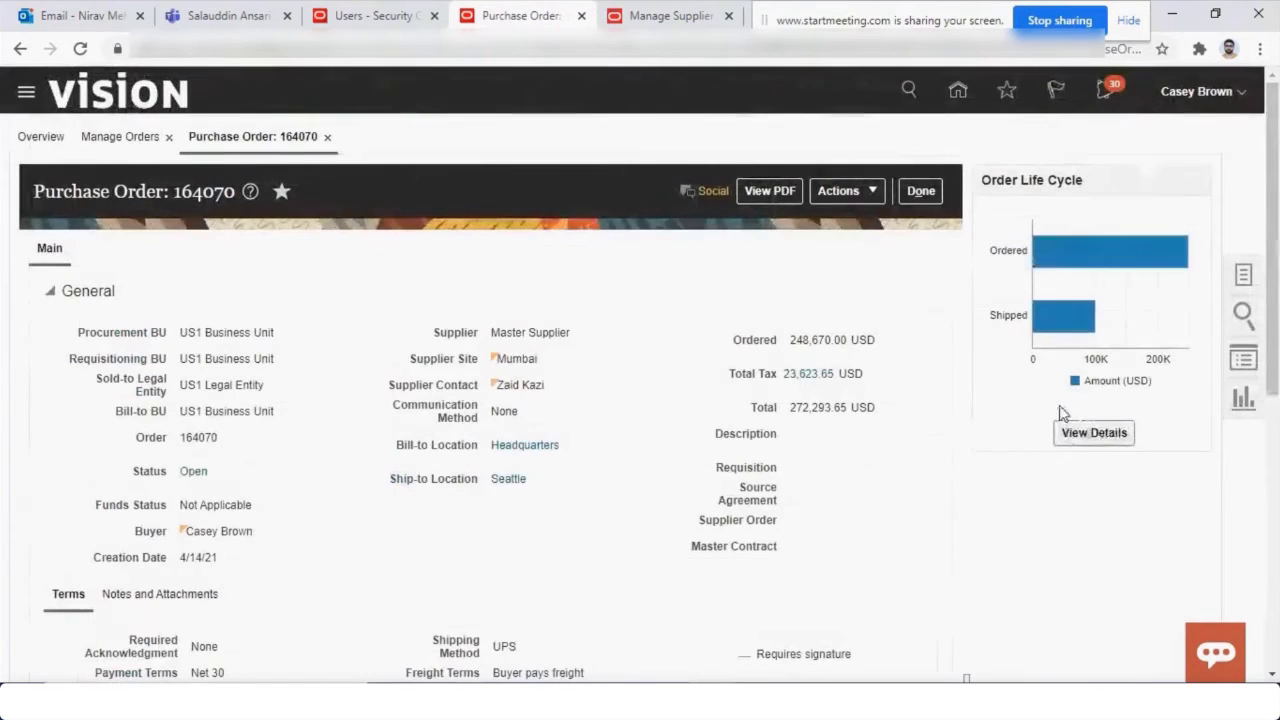
Show the detailed order life cycle for 164070 and widen the Ship Date and Tracking Number columns.
{"action": "mouse_move", "coordinate": [1043, 323]}
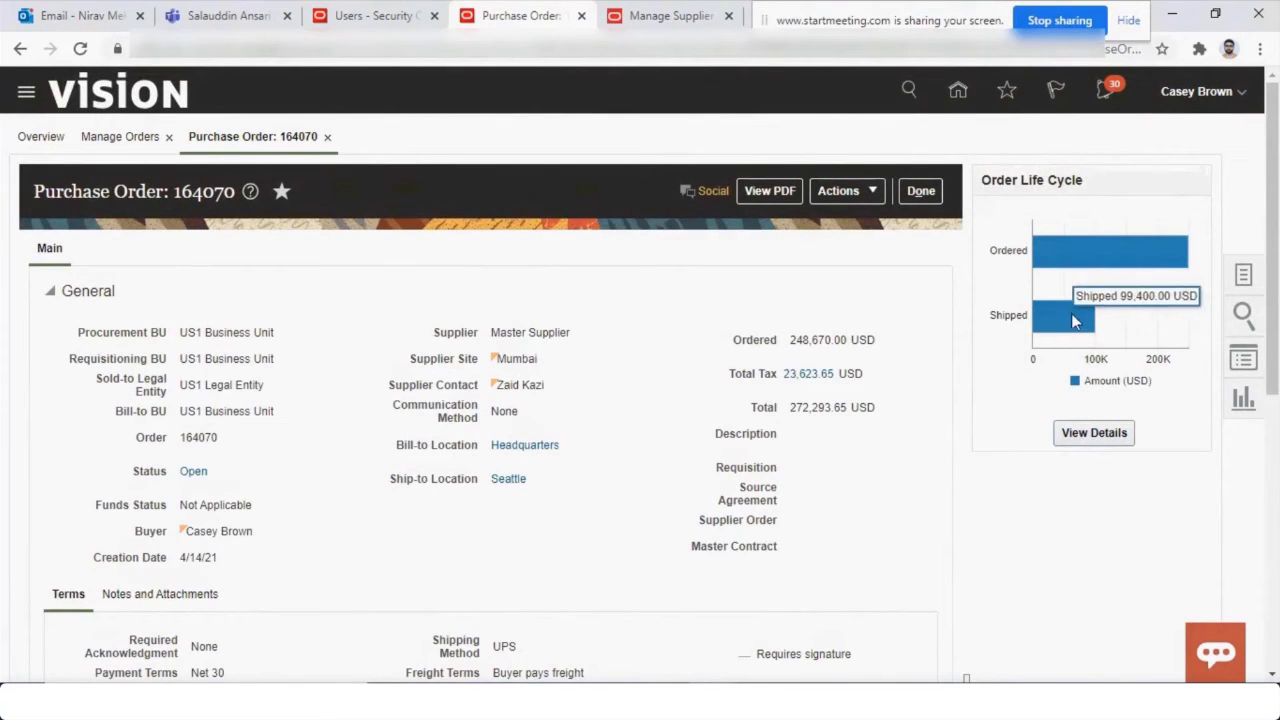
{"action": "left_click", "coordinate": [1094, 432]}
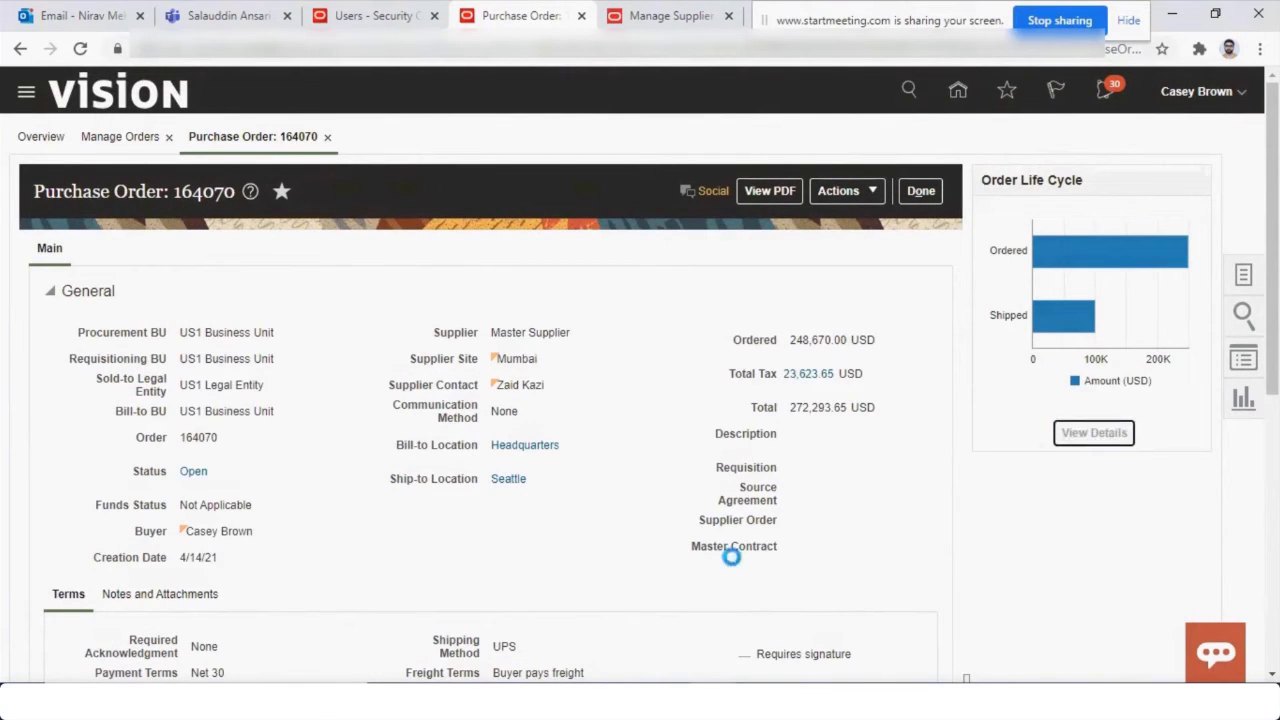
{"action": "scroll", "coordinate": [640, 400], "scroll_direction": "down", "scroll_amount": 3}
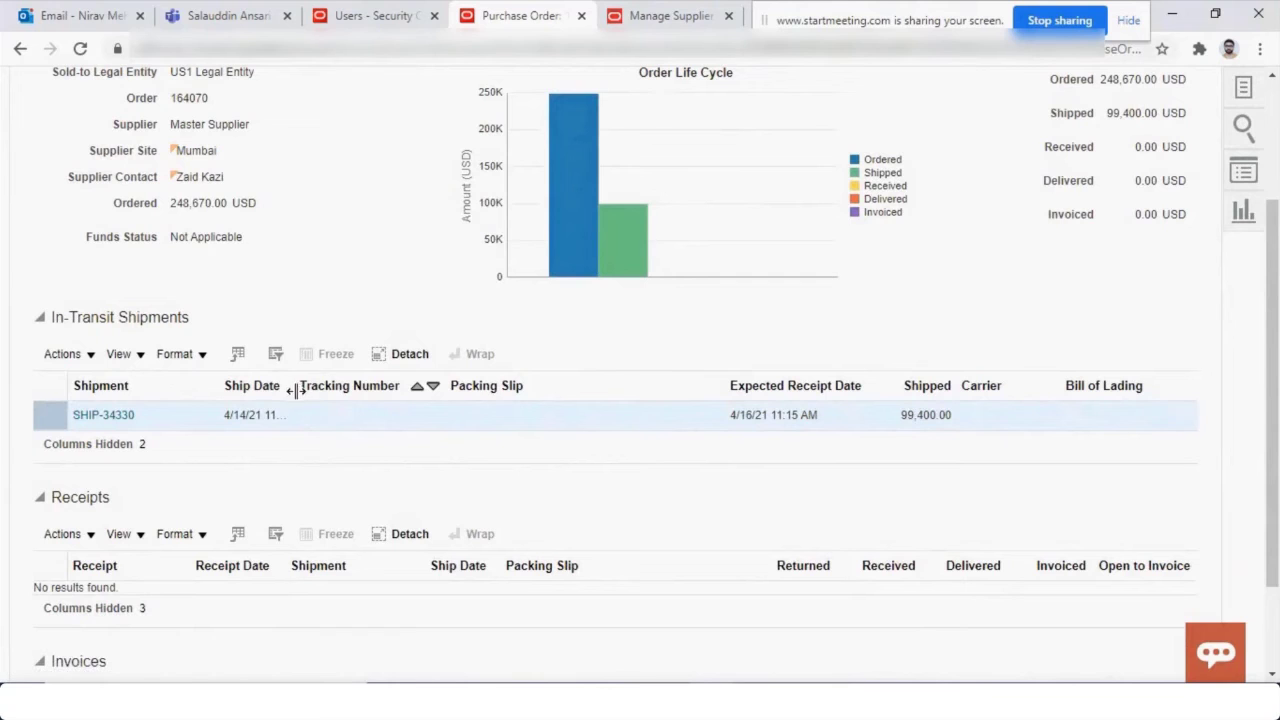
{"action": "left_click_drag", "start_coordinate": [292, 386], "coordinate": [376, 392]}
{"action": "left_click_drag", "start_coordinate": [446, 386], "coordinate": [543, 409]}
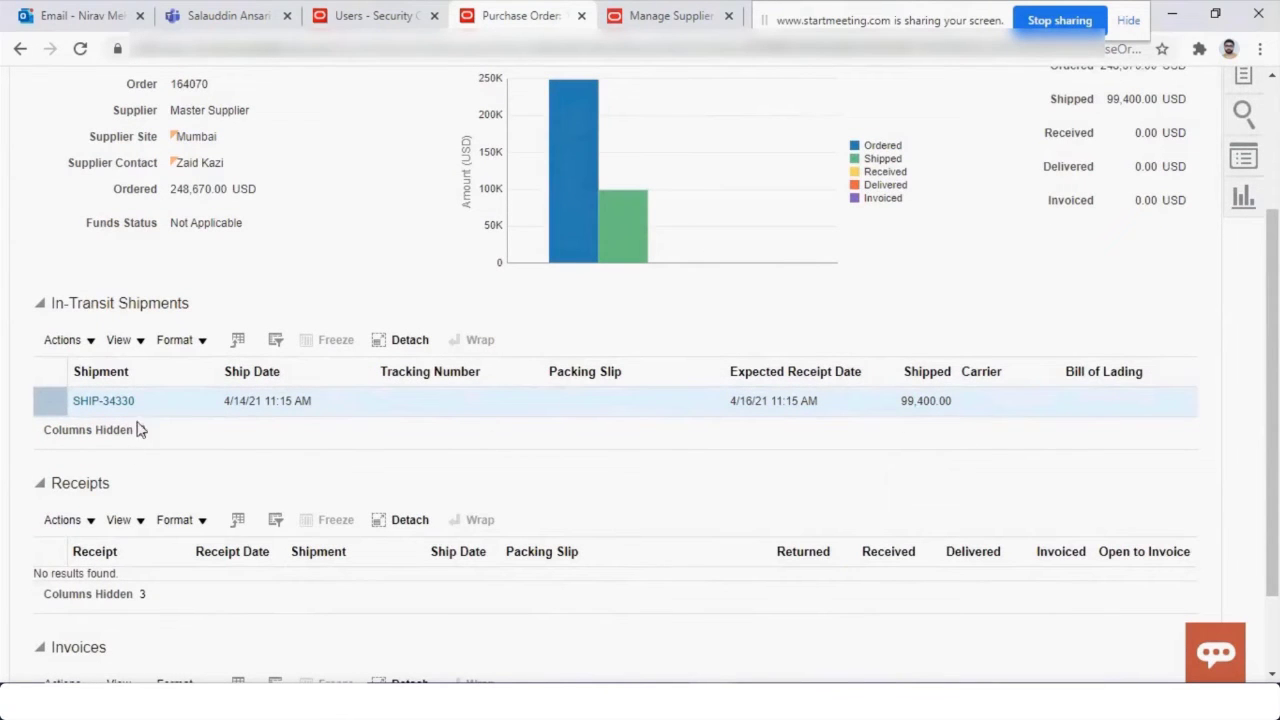
Review the lines of shipment SHIP-34330, then go back to the supplier portal window.
{"action": "left_click", "coordinate": [103, 400]}
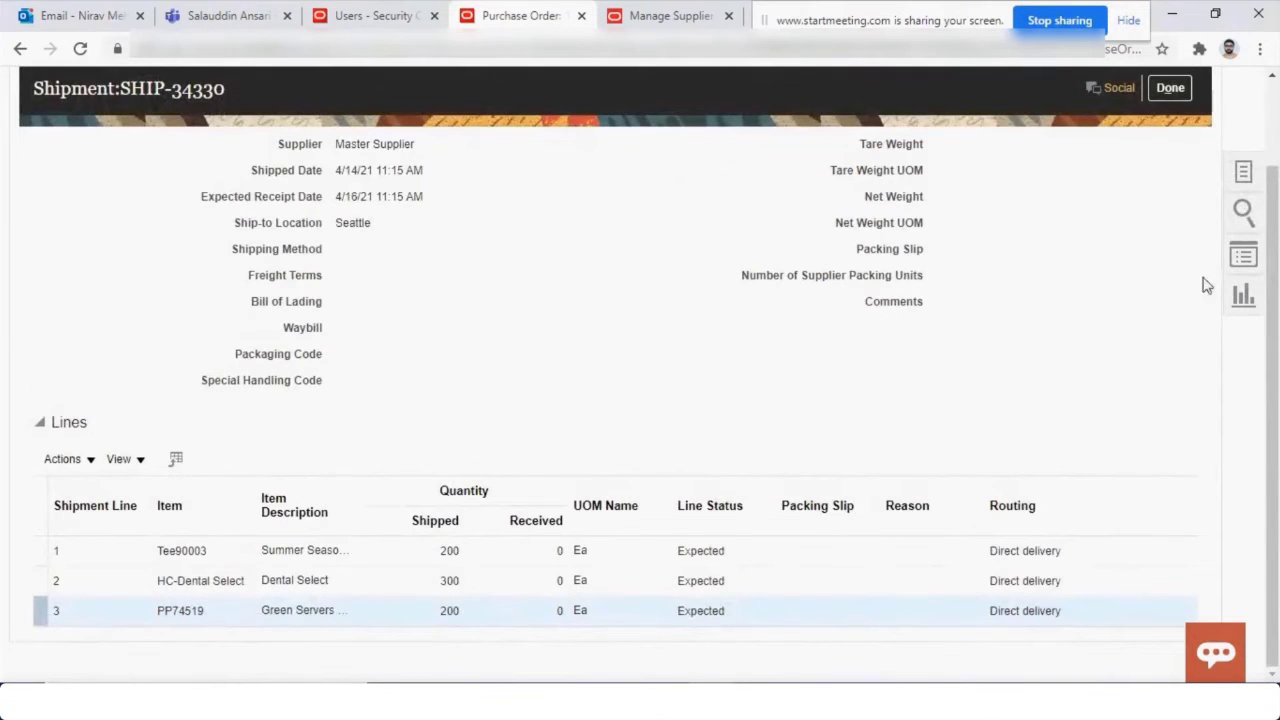
{"action": "left_click_drag", "start_coordinate": [1276, 347], "coordinate": [1276, 283]}
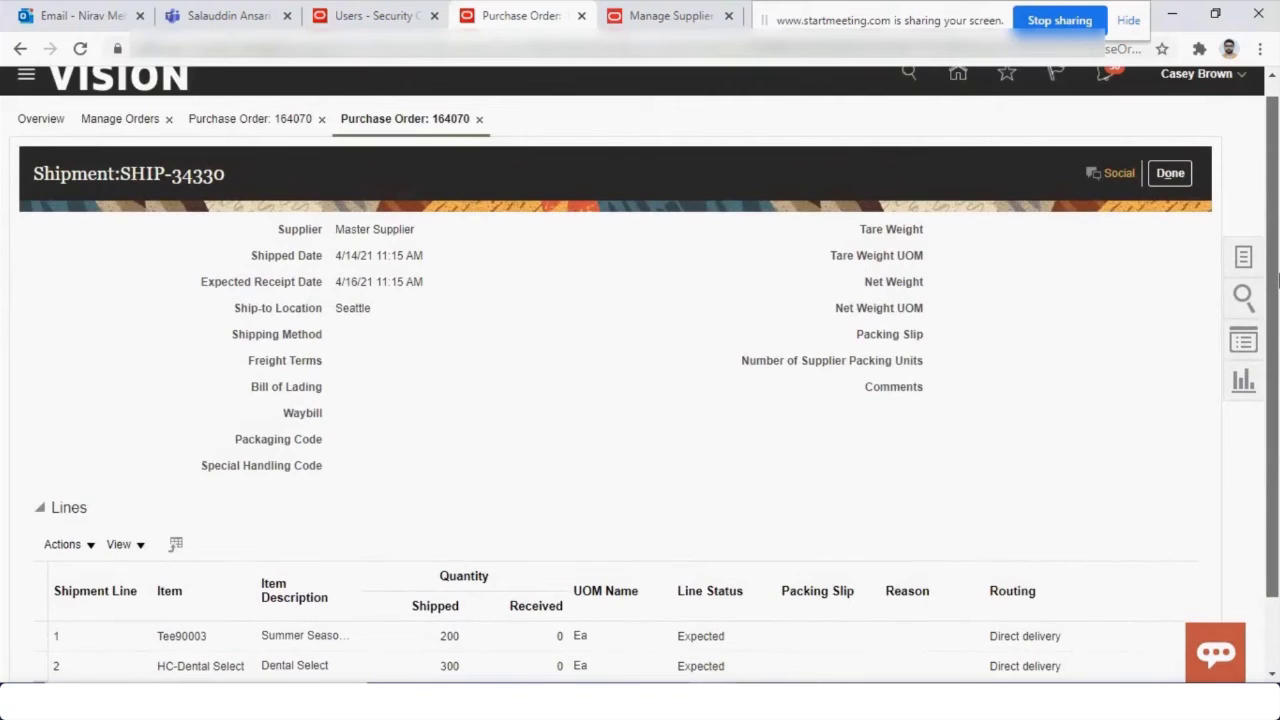
{"action": "scroll", "coordinate": [1276, 283], "scroll_direction": "down", "scroll_amount": 1}
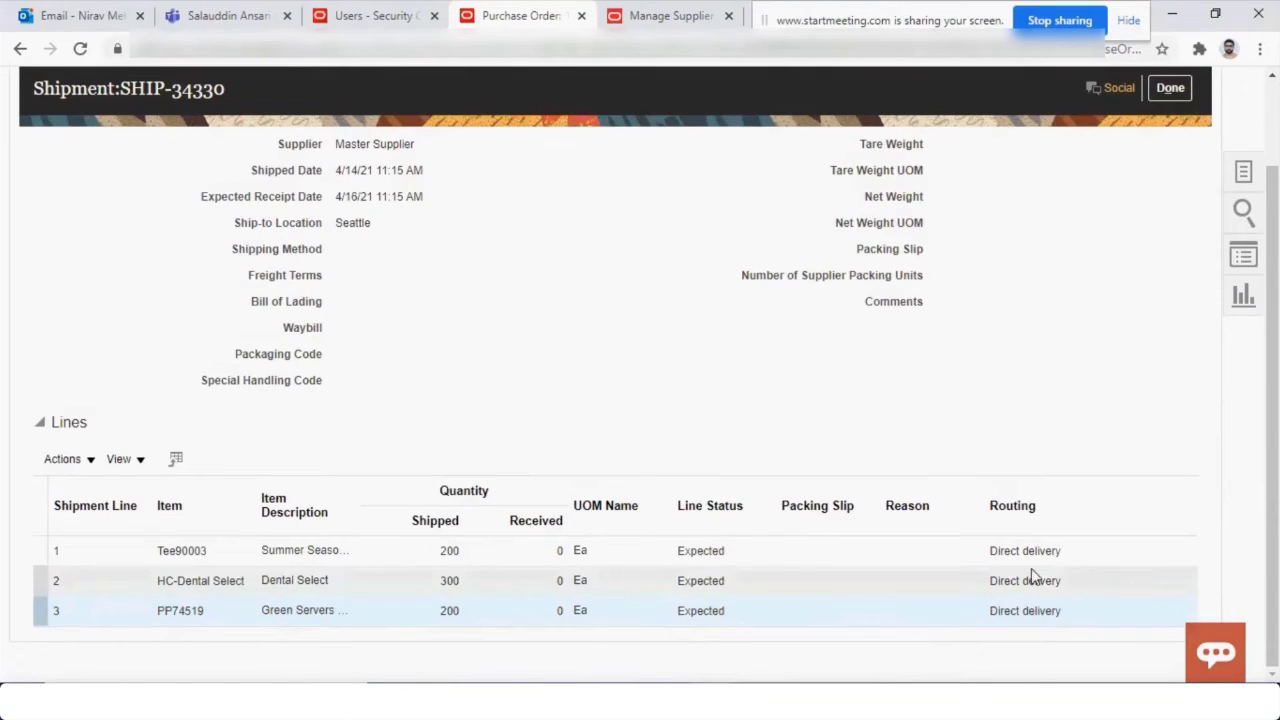
{"action": "left_click", "coordinate": [1170, 88]}
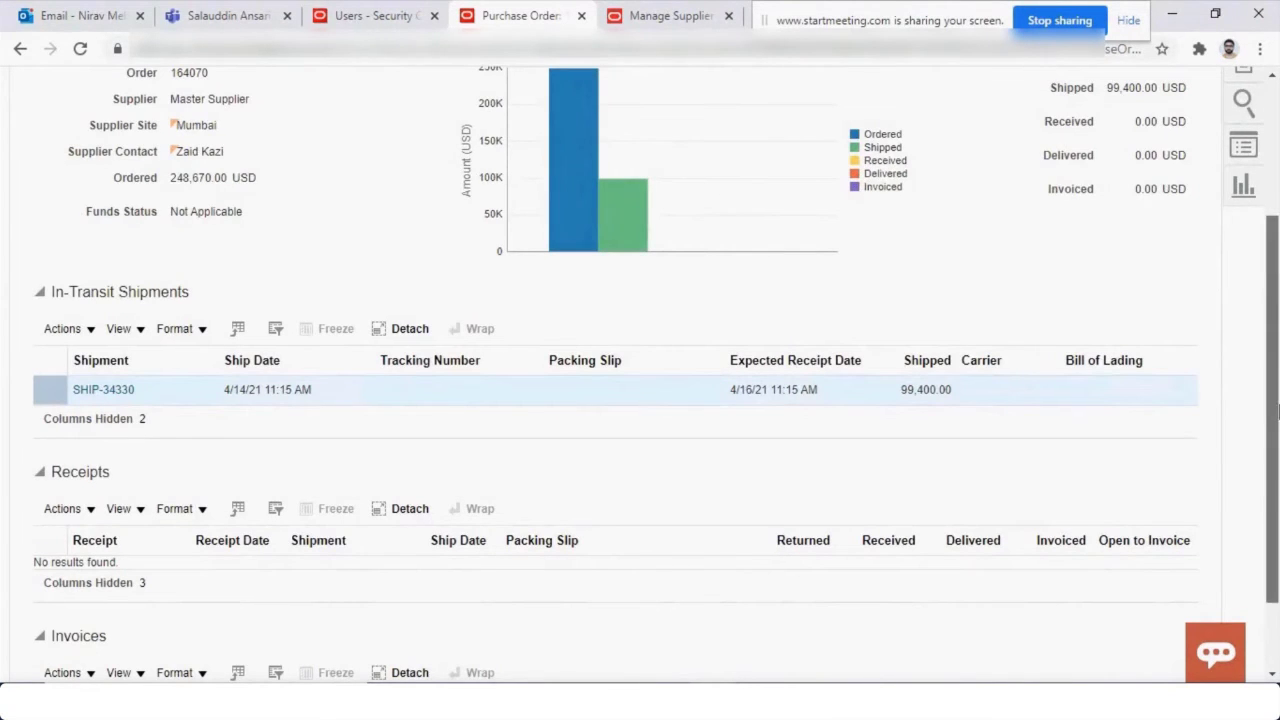
{"action": "key", "text": "alt+Tab"}
{"action": "scroll", "coordinate": [455, 426], "scroll_direction": "up", "scroll_amount": 2}
{"action": "key", "text": "alt+Tab"}
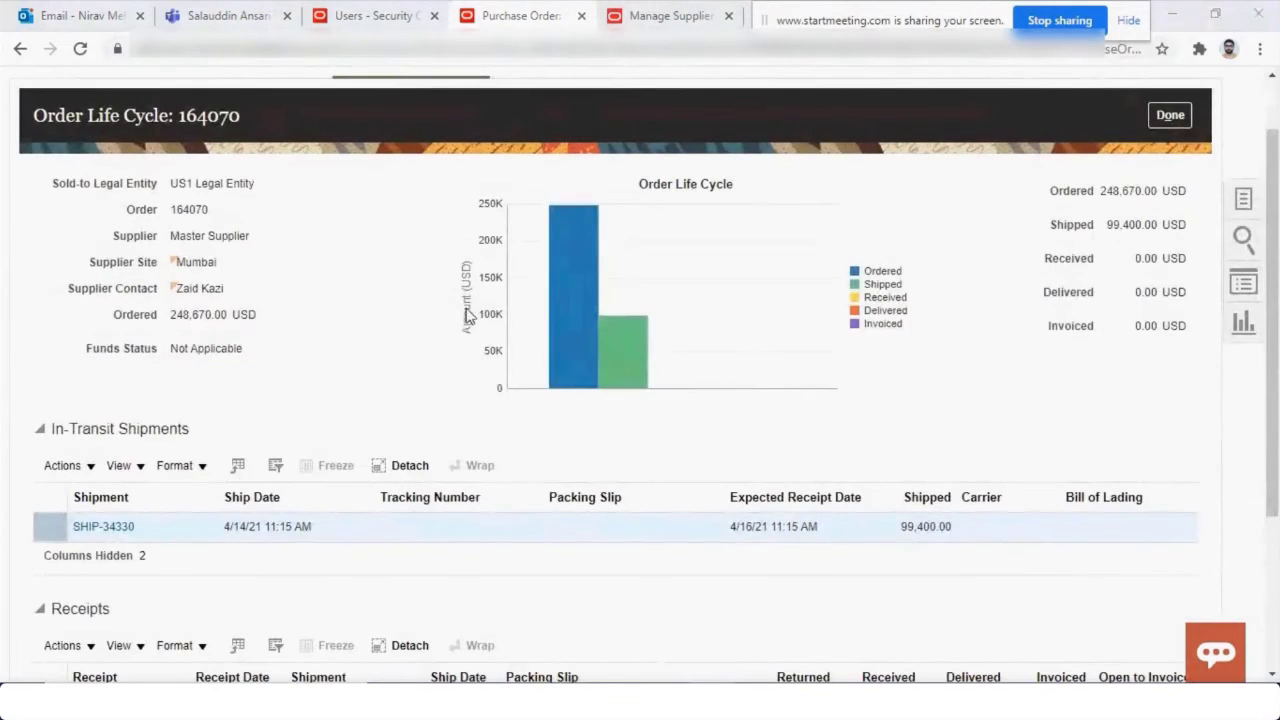
{"action": "key", "text": "alt+Tab"}
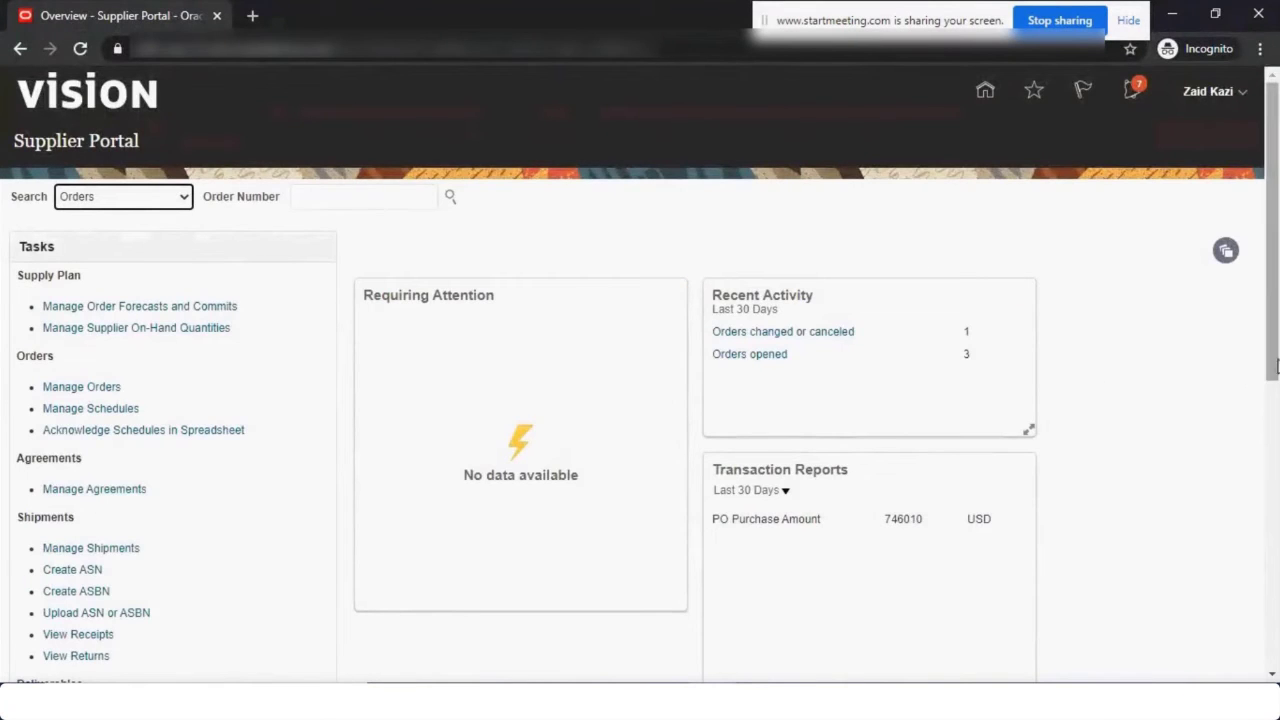
Start a new invoice against a purchase order, browsing the order and remit-to bank account lists.
{"action": "scroll", "coordinate": [185, 528], "scroll_direction": "down", "scroll_amount": 4}
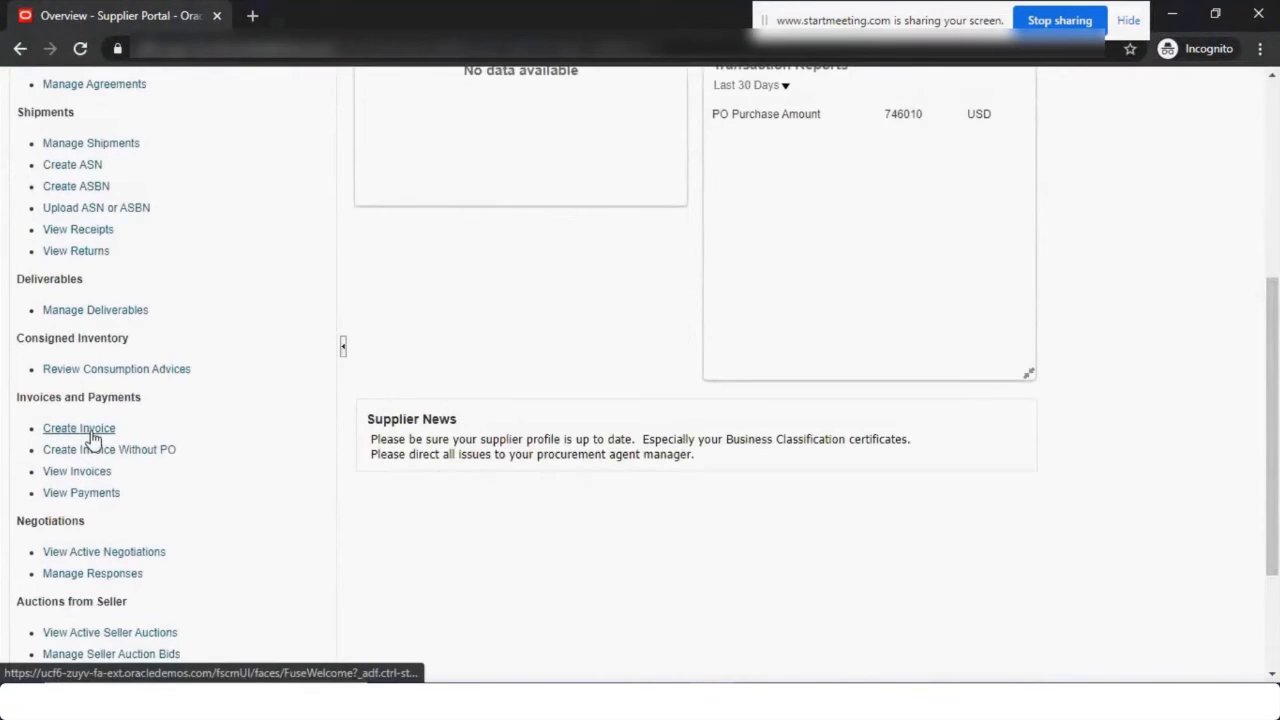
{"action": "left_click", "coordinate": [90, 429]}
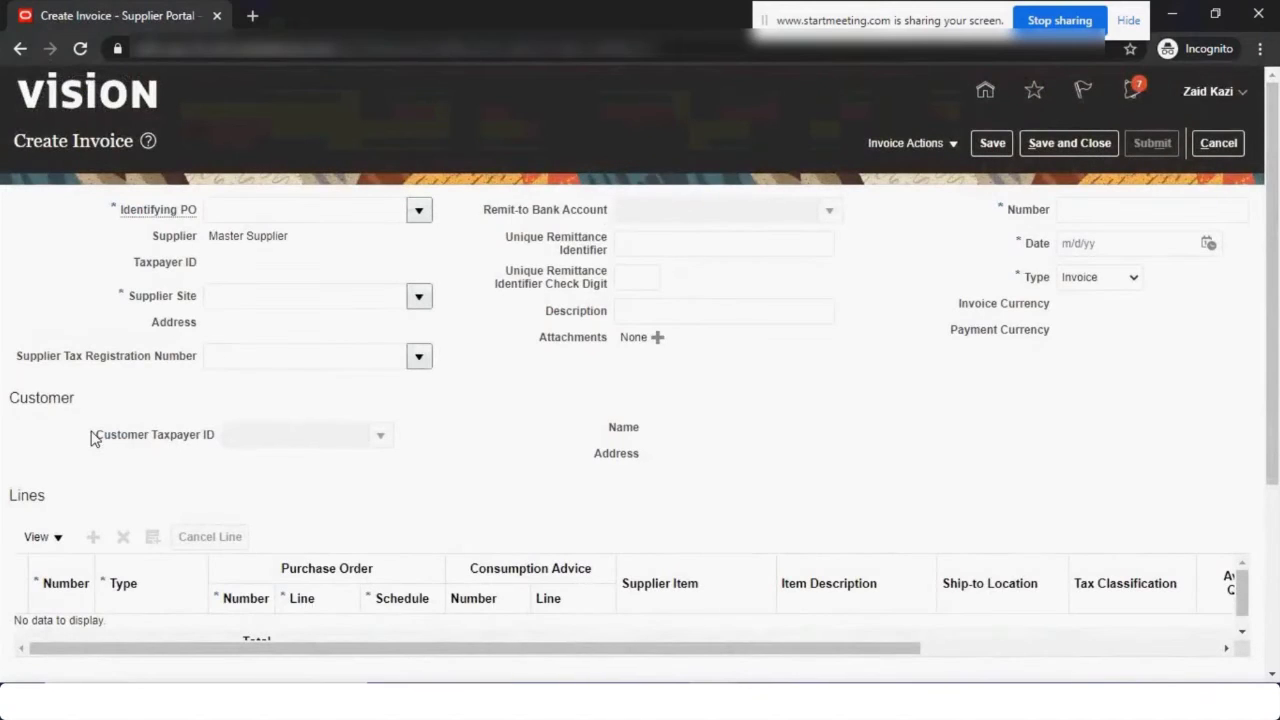
{"action": "left_click", "coordinate": [419, 210]}
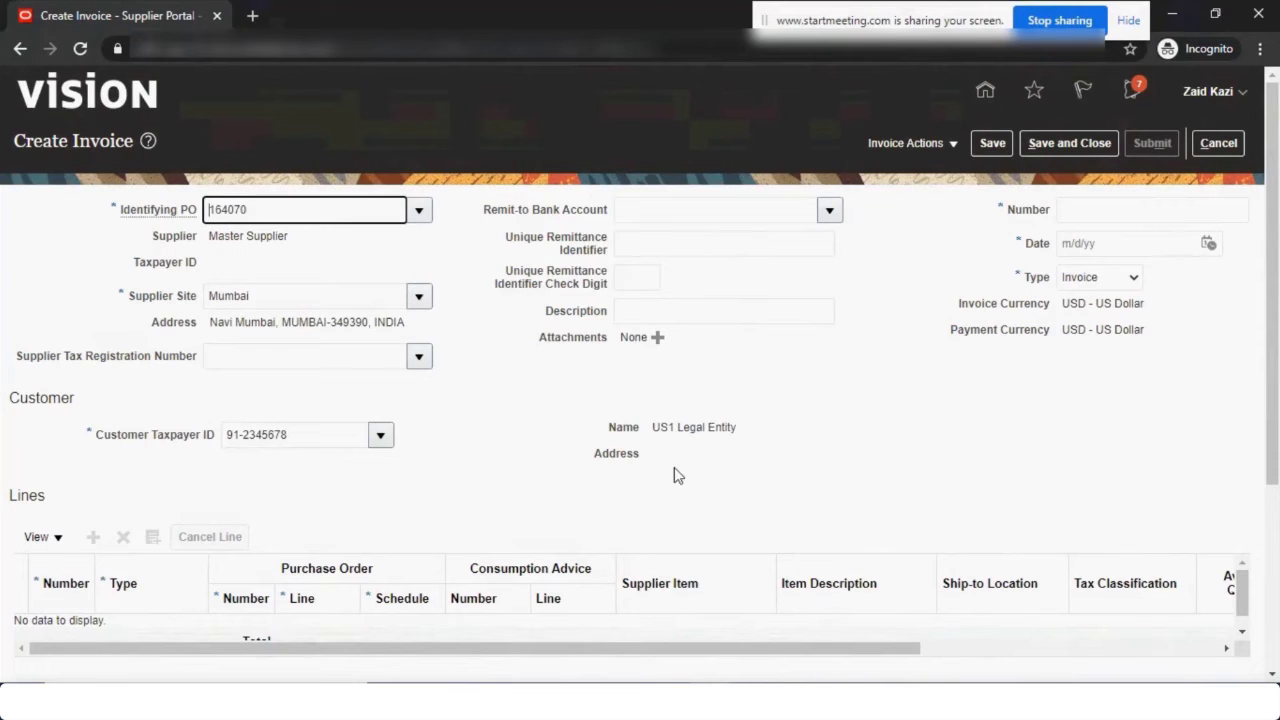
{"action": "left_click", "coordinate": [830, 210]}
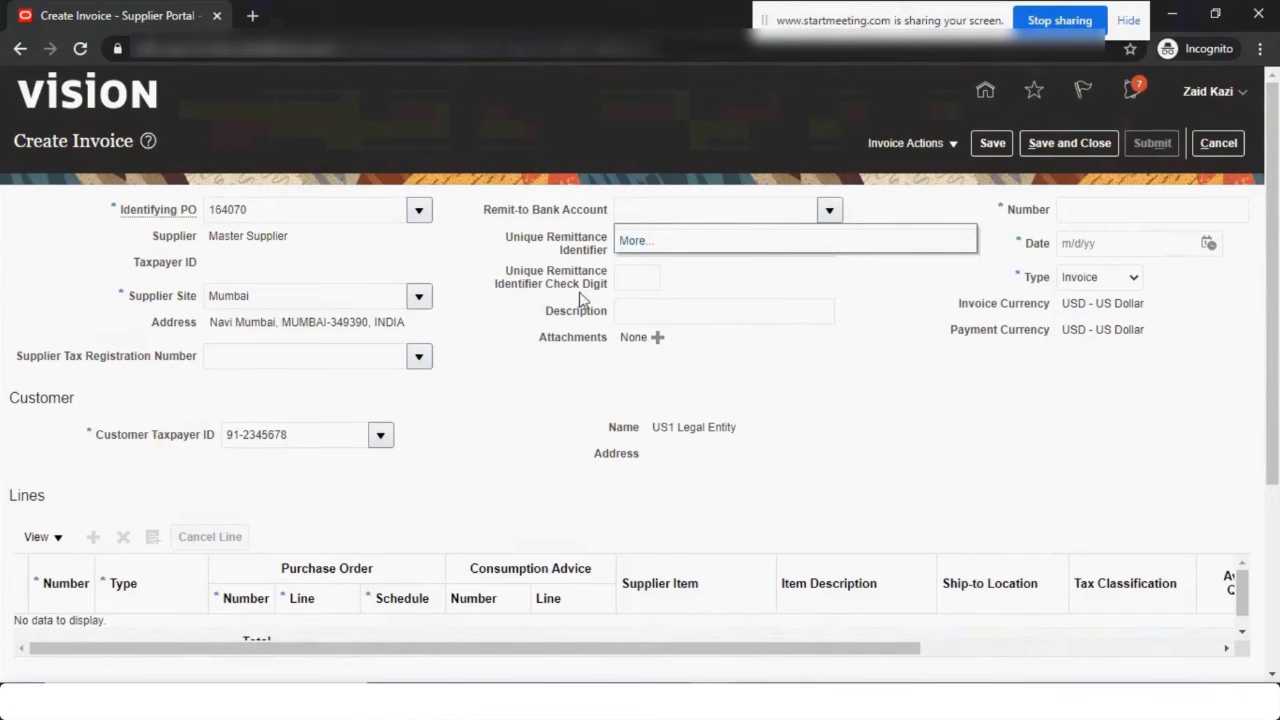
{"action": "left_click", "coordinate": [481, 349]}
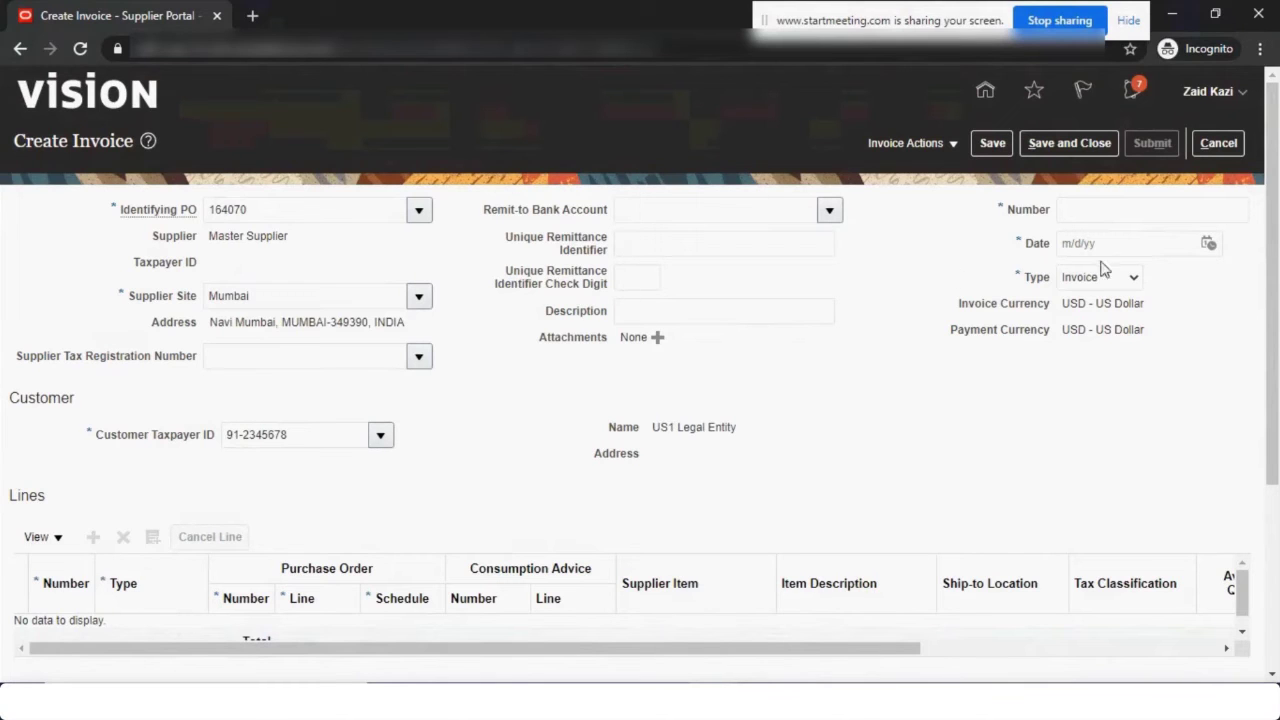
Give the invoice number INV93393939 and date 4/14/21.
{"action": "left_click", "coordinate": [1120, 213]}
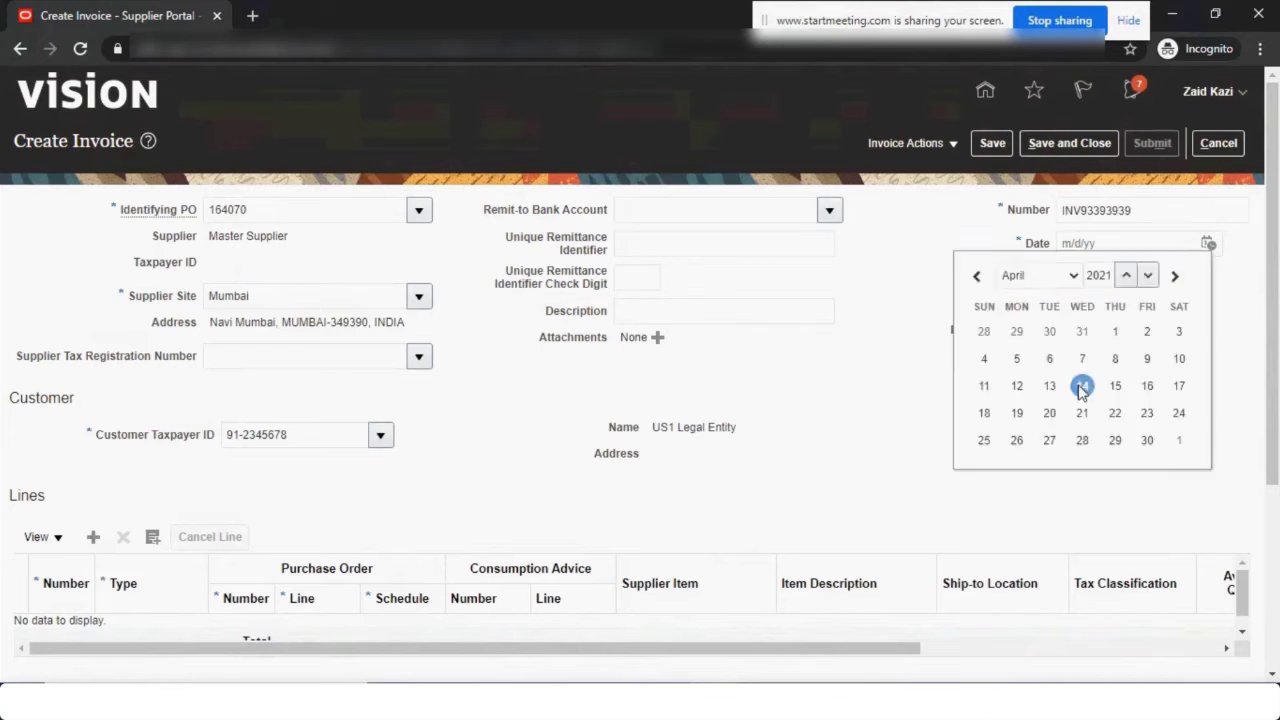
{"action": "left_click", "coordinate": [1082, 383]}
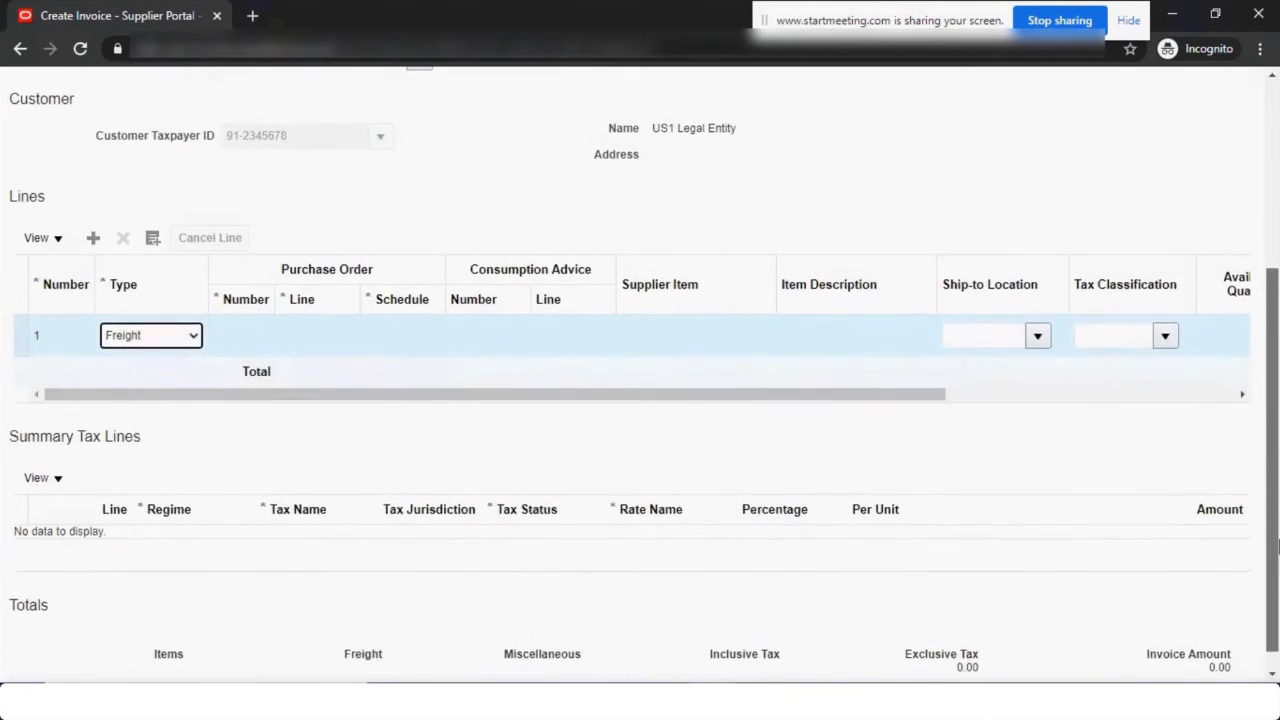
{"action": "scroll", "coordinate": [313, 477], "scroll_direction": "up", "scroll_amount": 3}
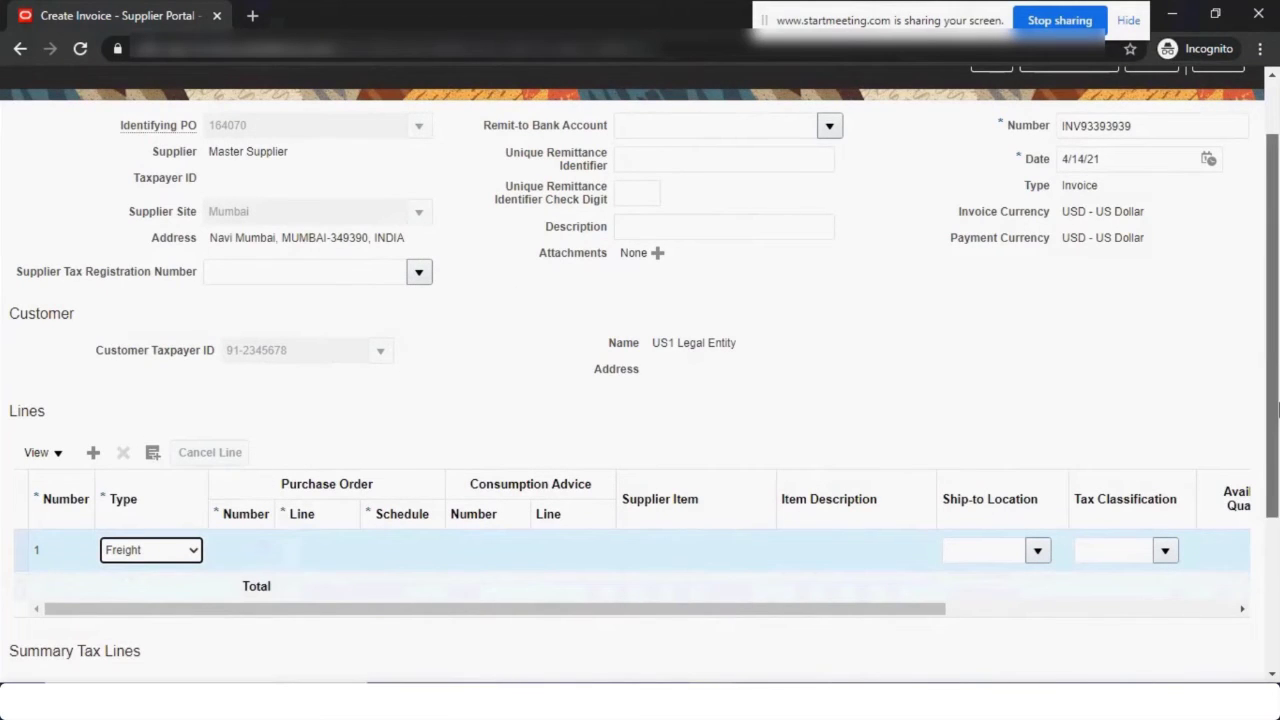
{"action": "scroll", "coordinate": [1276, 408], "scroll_direction": "up", "scroll_amount": 1}
Cancel the draft invoice and review the Active Negotiations list from the Tasks panel.
{"action": "left_click", "coordinate": [1215, 145]}
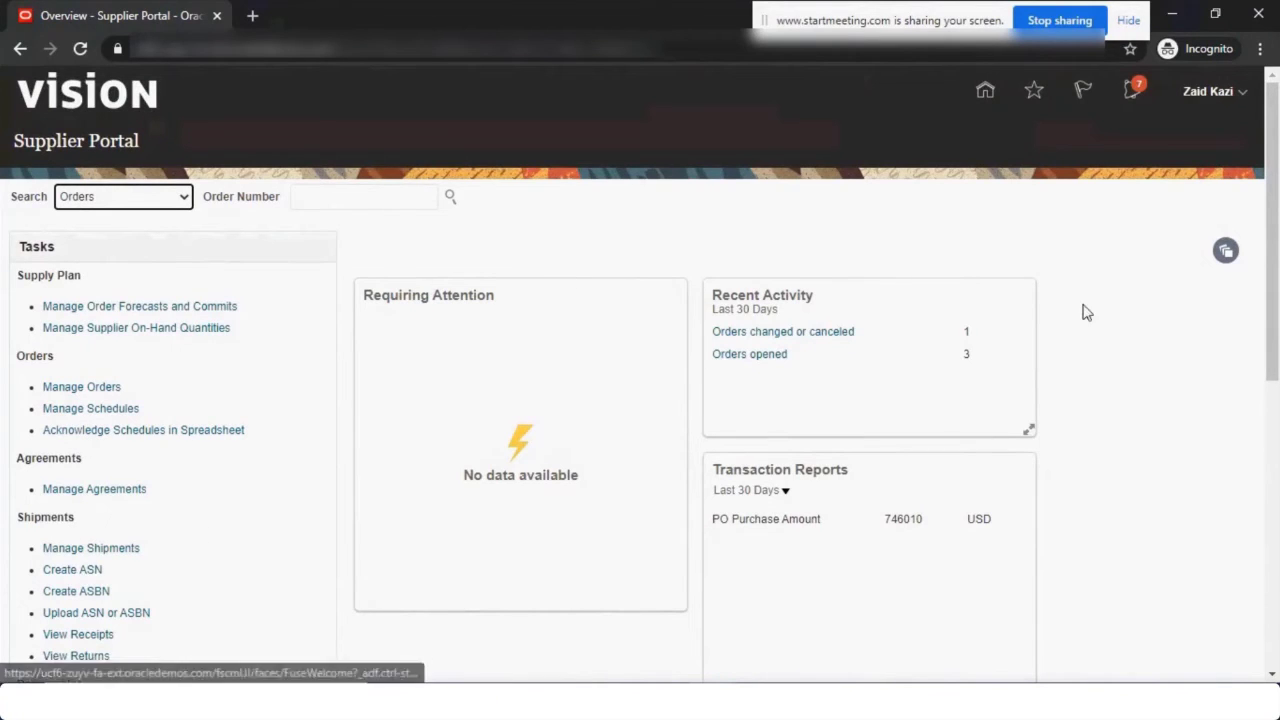
{"action": "left_click_drag", "start_coordinate": [1273, 247], "coordinate": [1276, 488]}
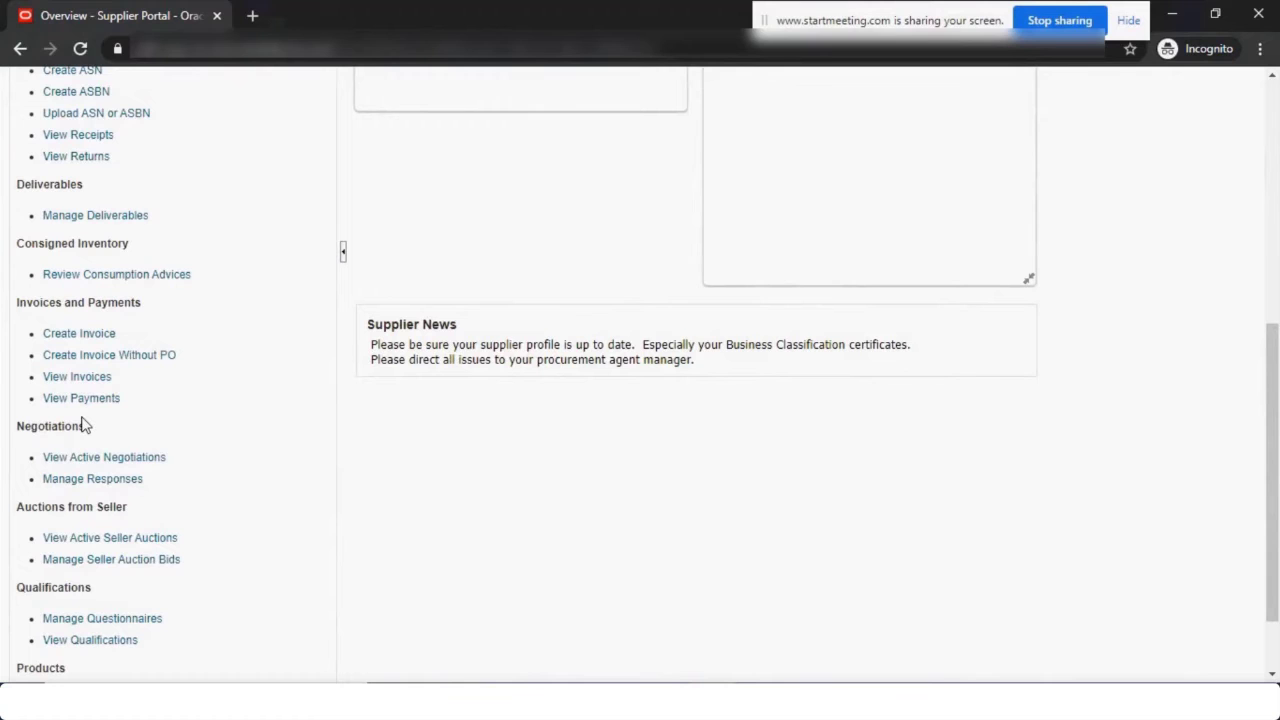
{"action": "left_click", "coordinate": [104, 457]}
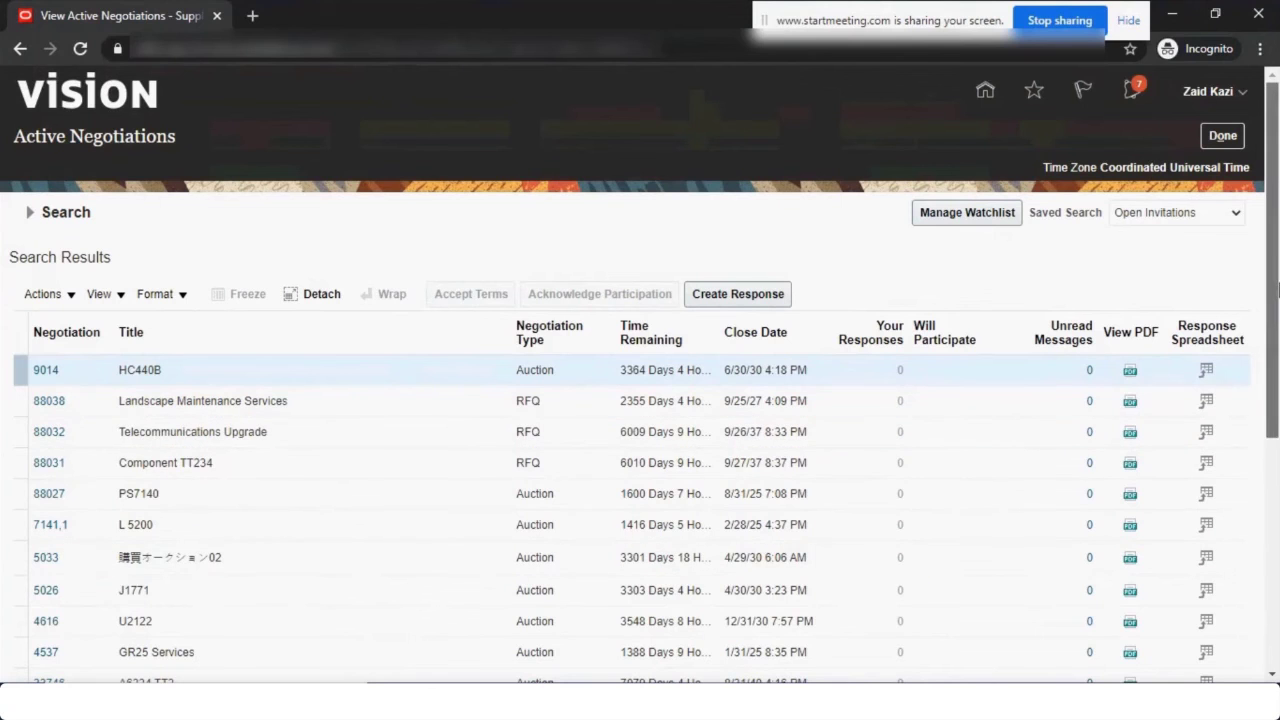
{"action": "left_click_drag", "start_coordinate": [1276, 303], "coordinate": [1276, 360]}
Start a change order on PO 164072 with the description 'Change Order'.
{"action": "left_click", "coordinate": [1222, 101]}
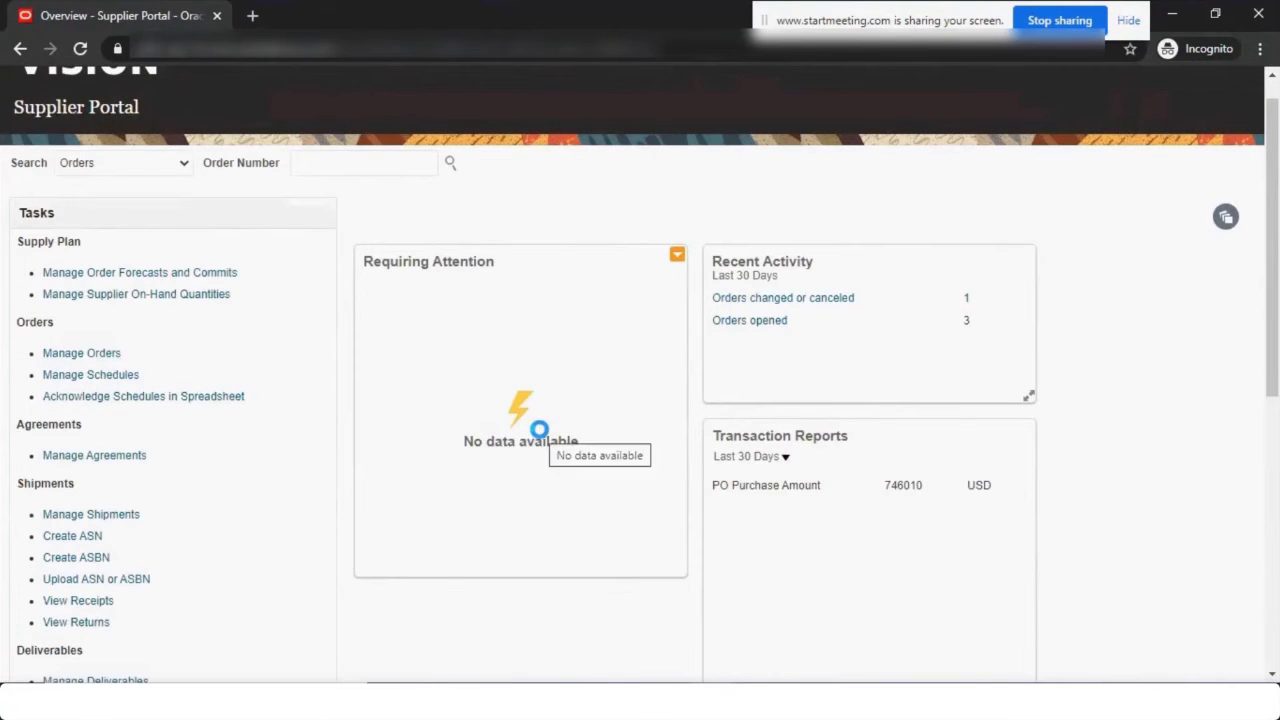
{"action": "left_click", "coordinate": [1107, 361]}
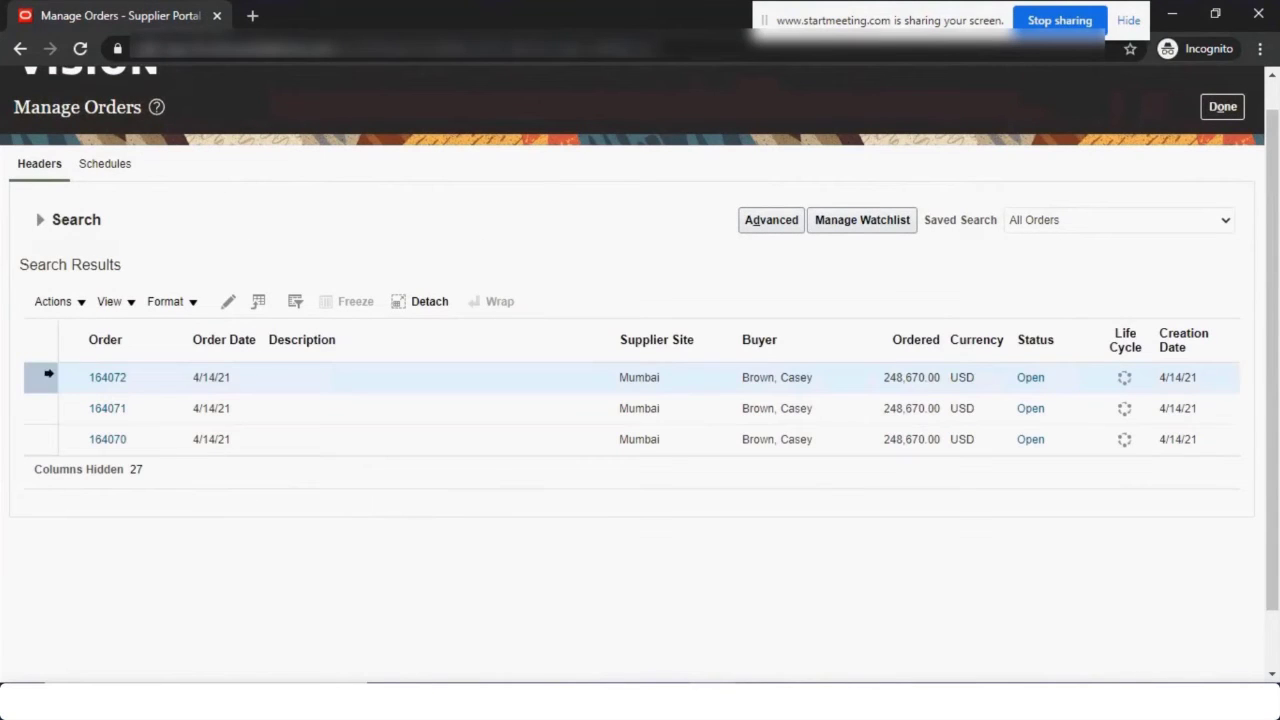
{"action": "left_click", "coordinate": [226, 304]}
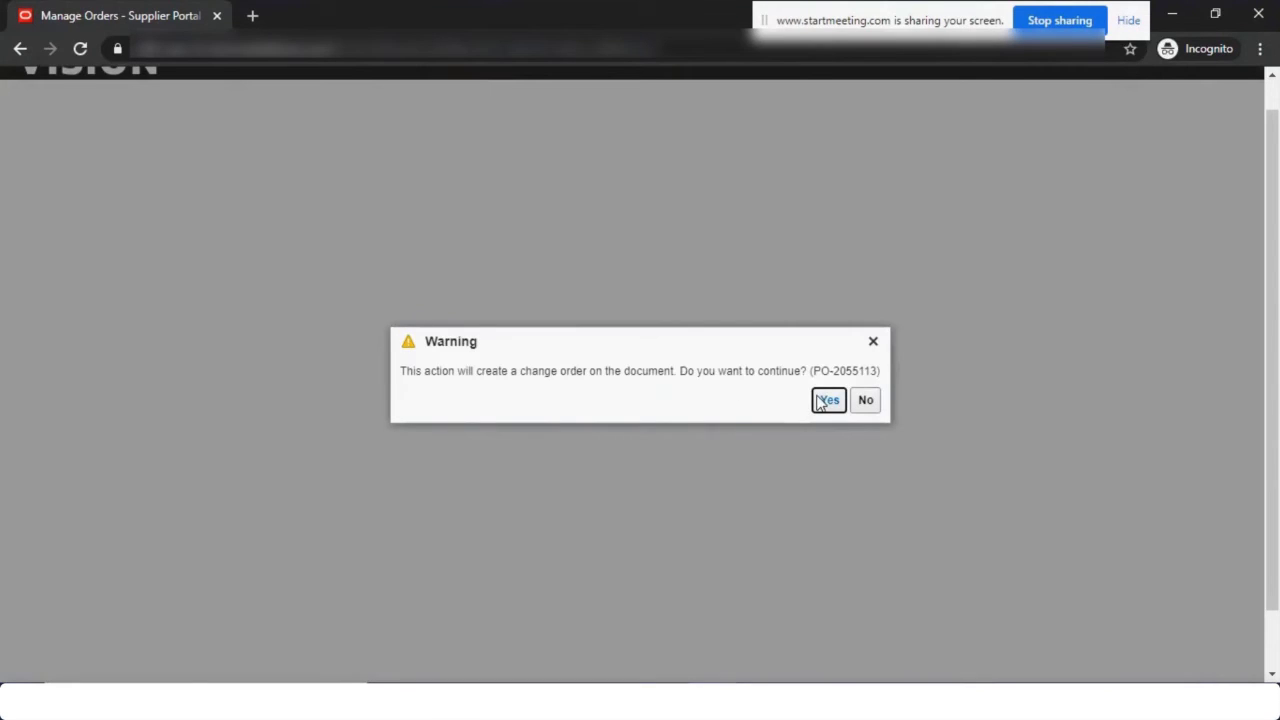
{"action": "left_click", "coordinate": [826, 400]}
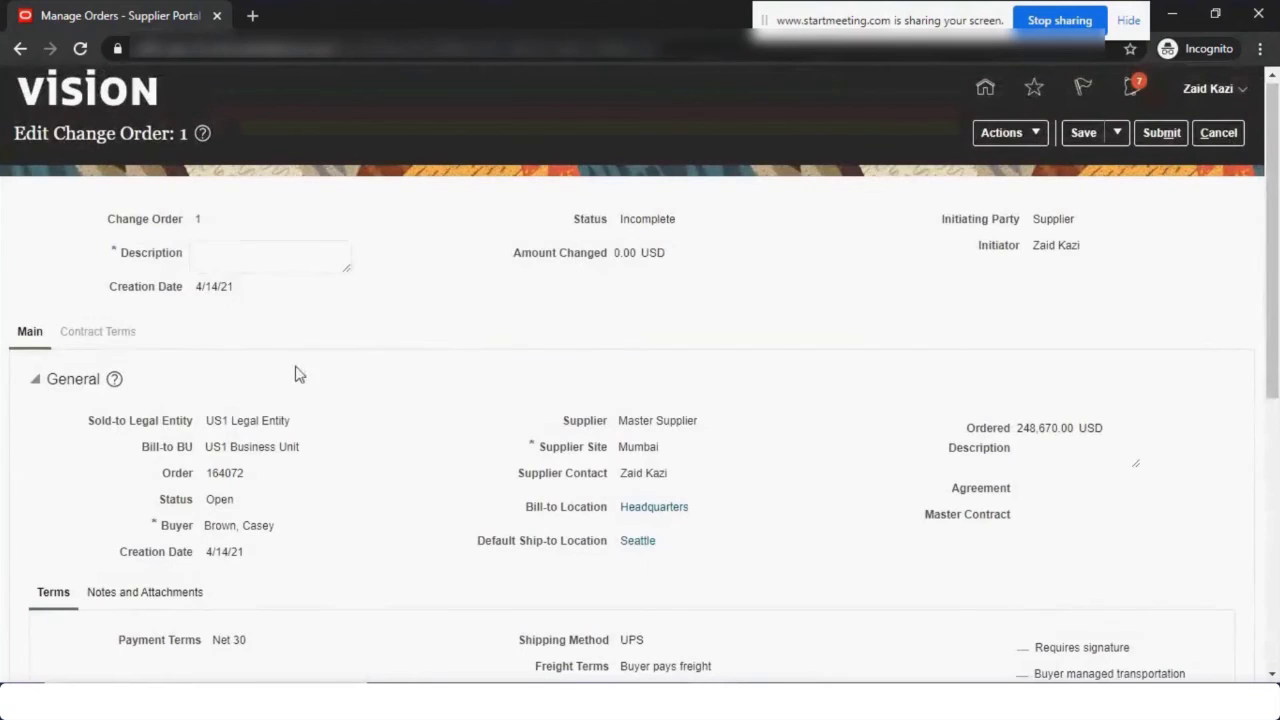
{"action": "left_click", "coordinate": [254, 251]}
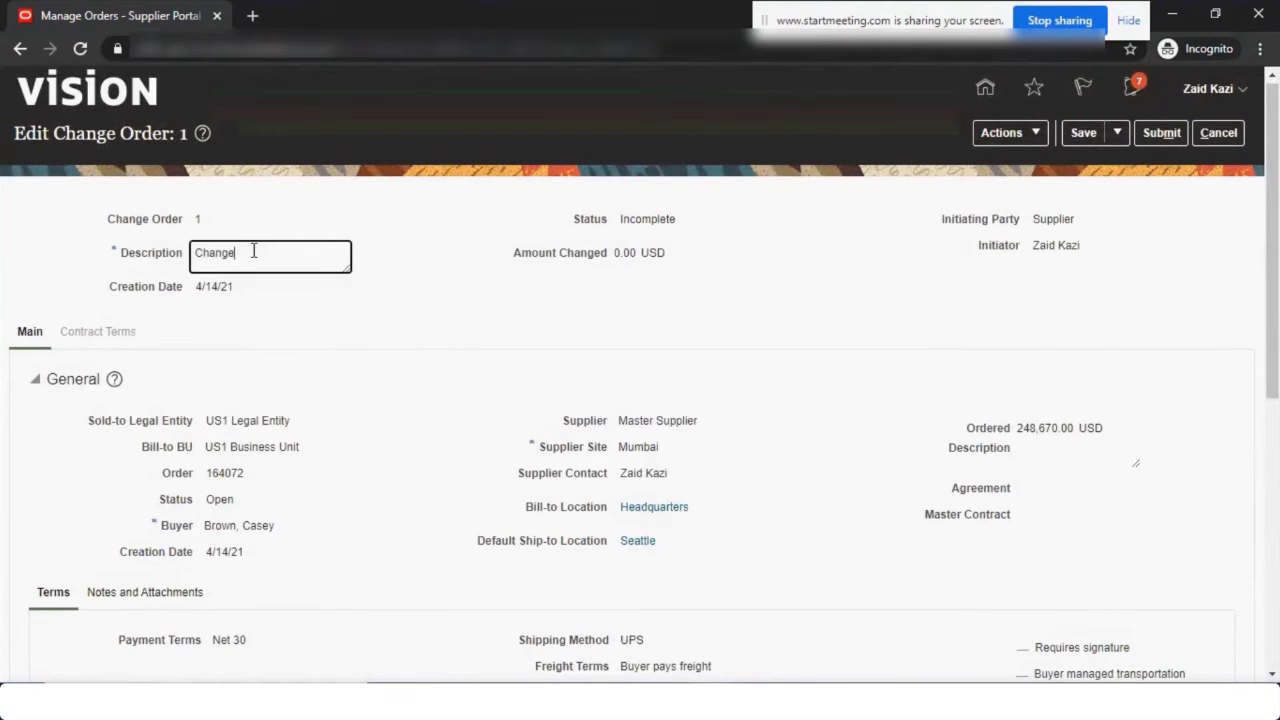
{"action": "key", "text": "Tab"}
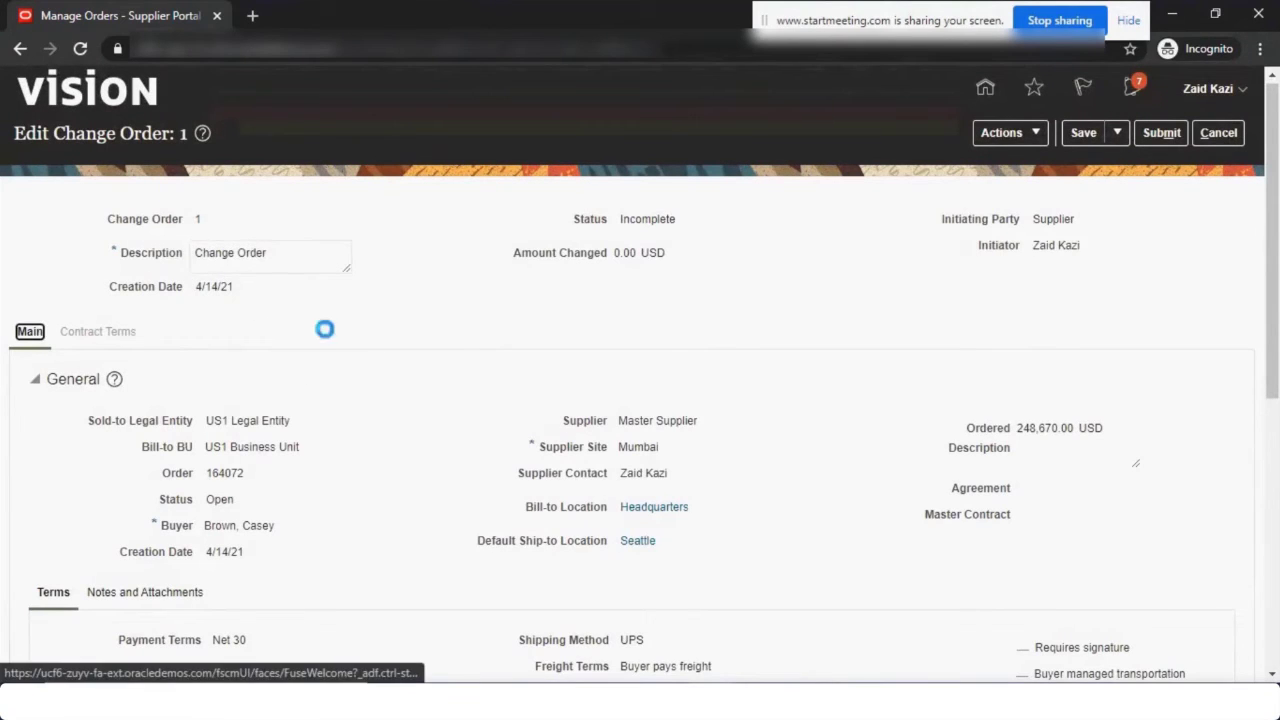
Lower line 1's price to 140.00, bringing the ordered amount to 28,000.00, and submit.
{"action": "scroll", "coordinate": [495, 500], "scroll_direction": "down", "scroll_amount": 5}
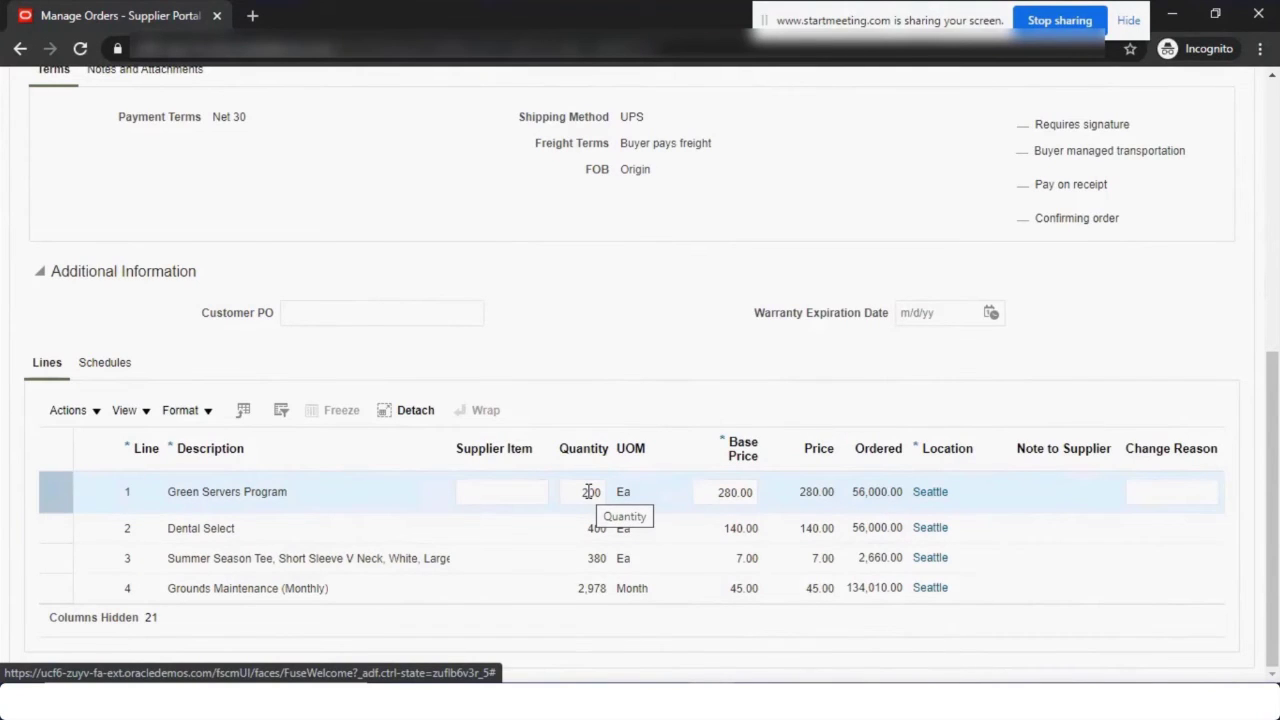
{"action": "left_click", "coordinate": [592, 492]}
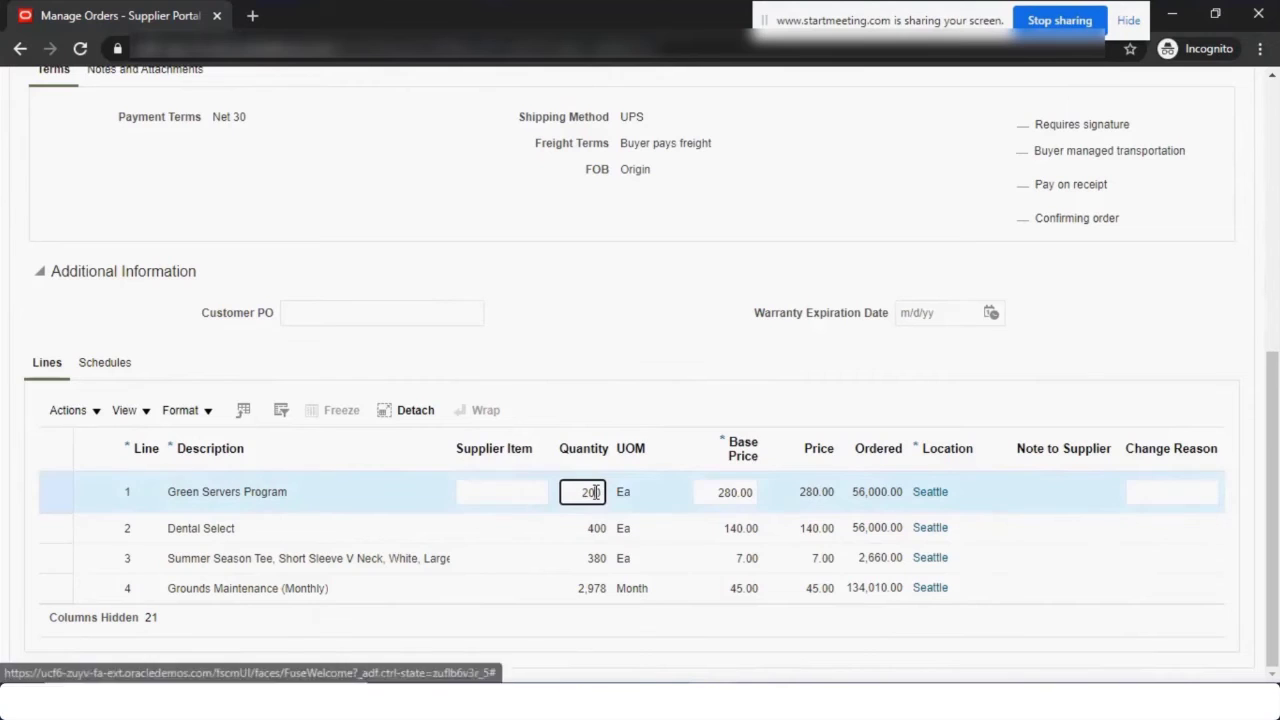
{"action": "mouse_move", "coordinate": [712, 705]}
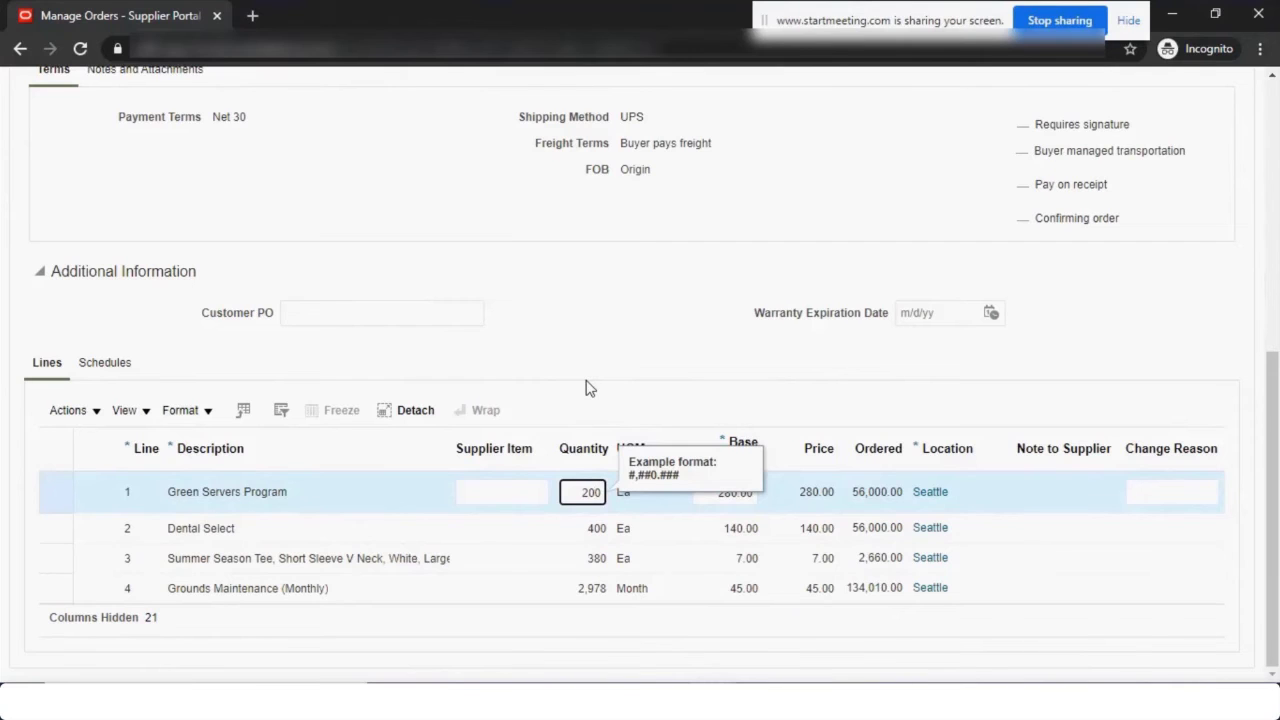
{"action": "key", "text": "Tab"}
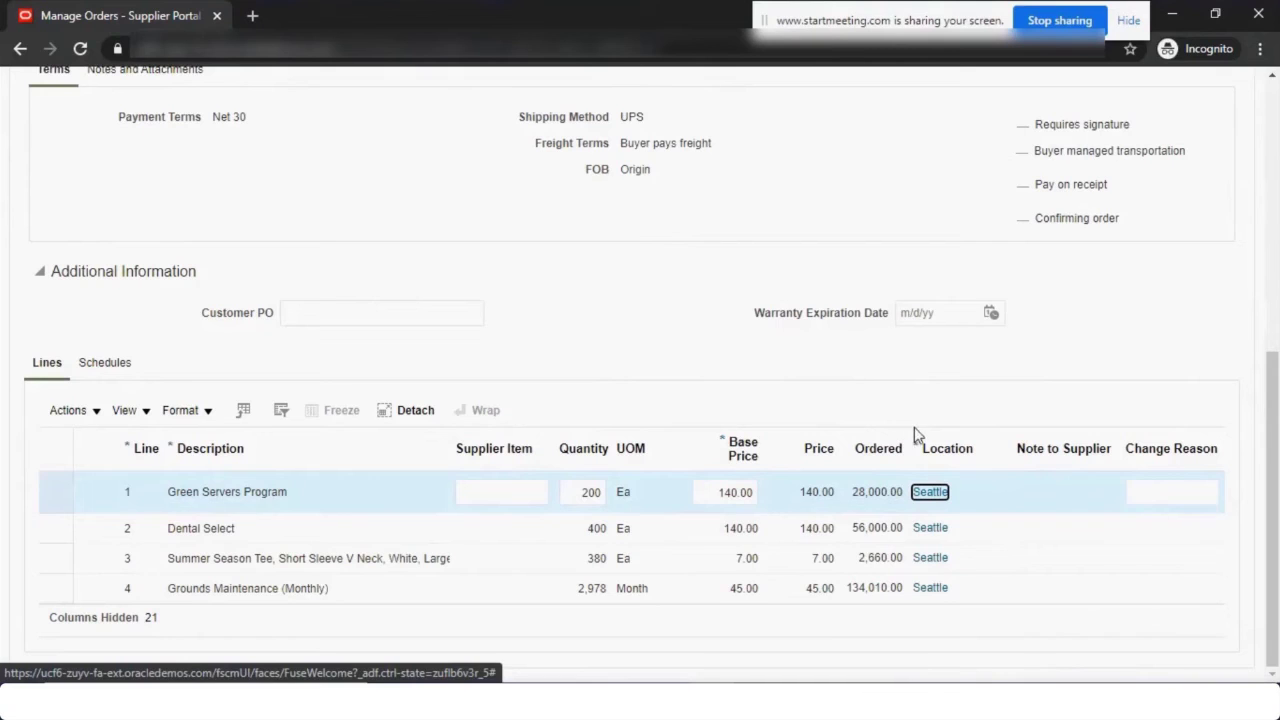
{"action": "left_click_drag", "start_coordinate": [1276, 588], "coordinate": [842, 290]}
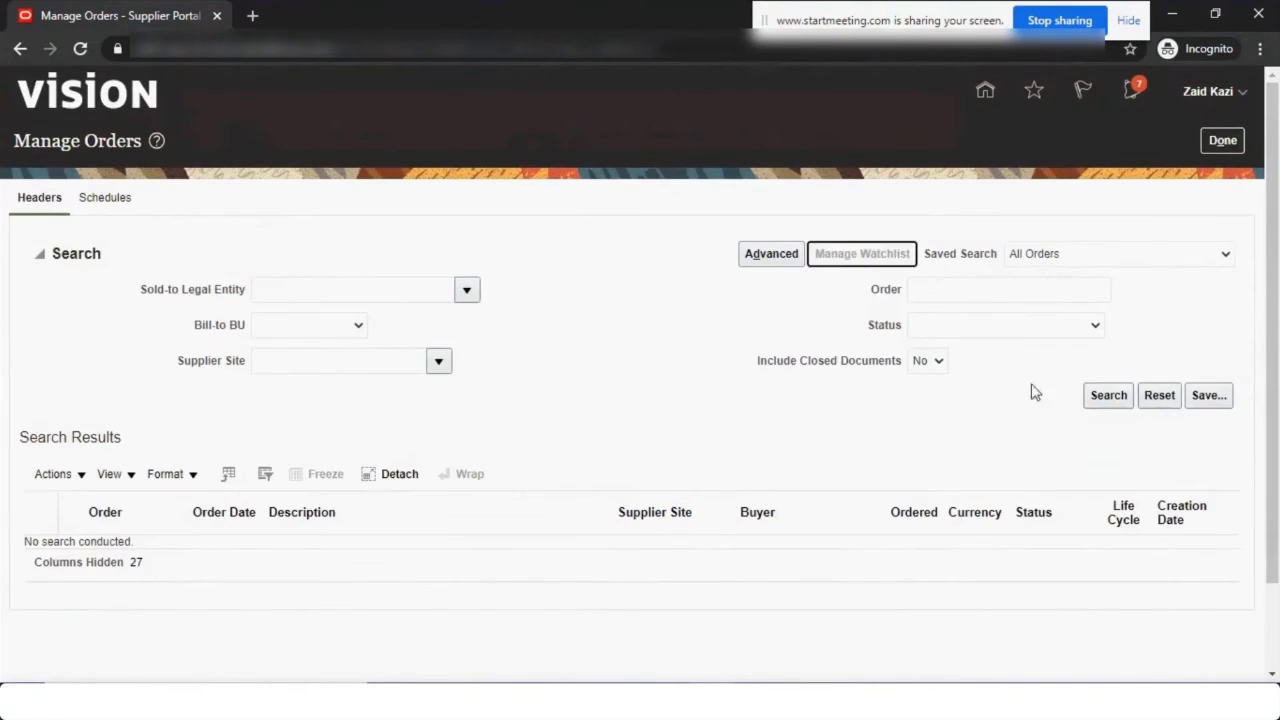
Search orders, confirm 164072 has a pending change order, then switch to the buyer's window.
{"action": "left_click", "coordinate": [1100, 396]}
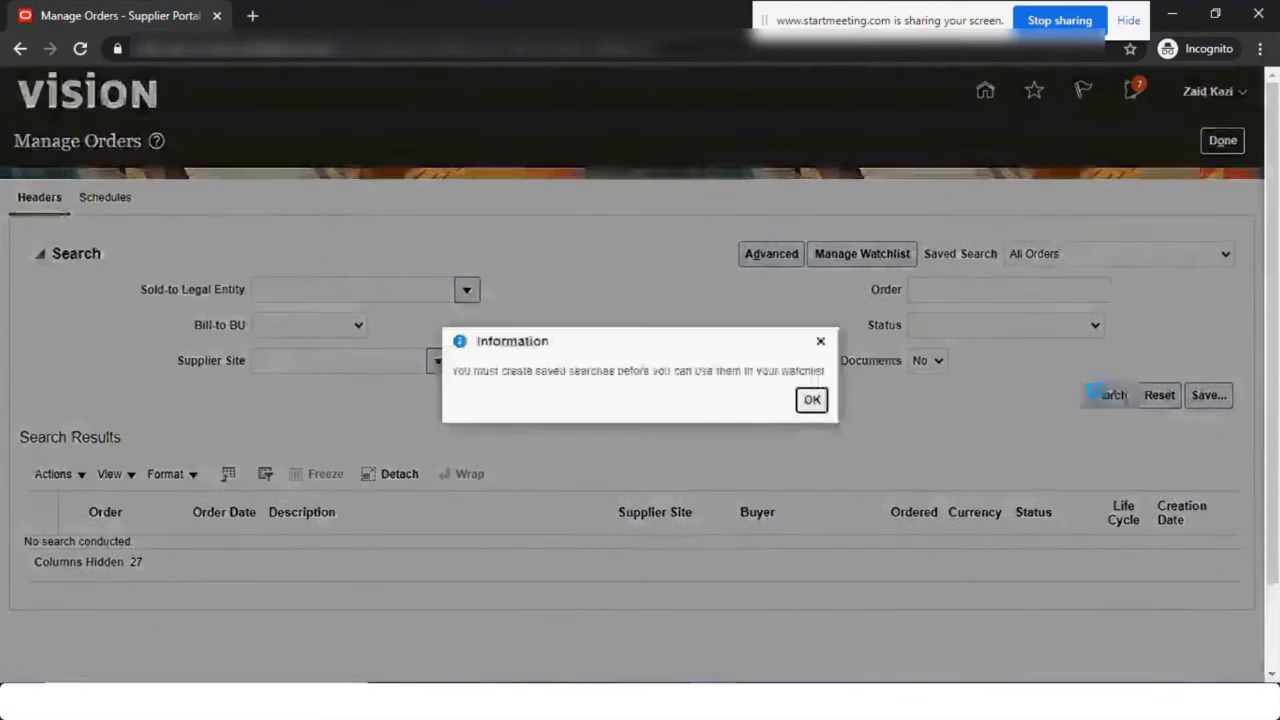
{"action": "left_click", "coordinate": [811, 400]}
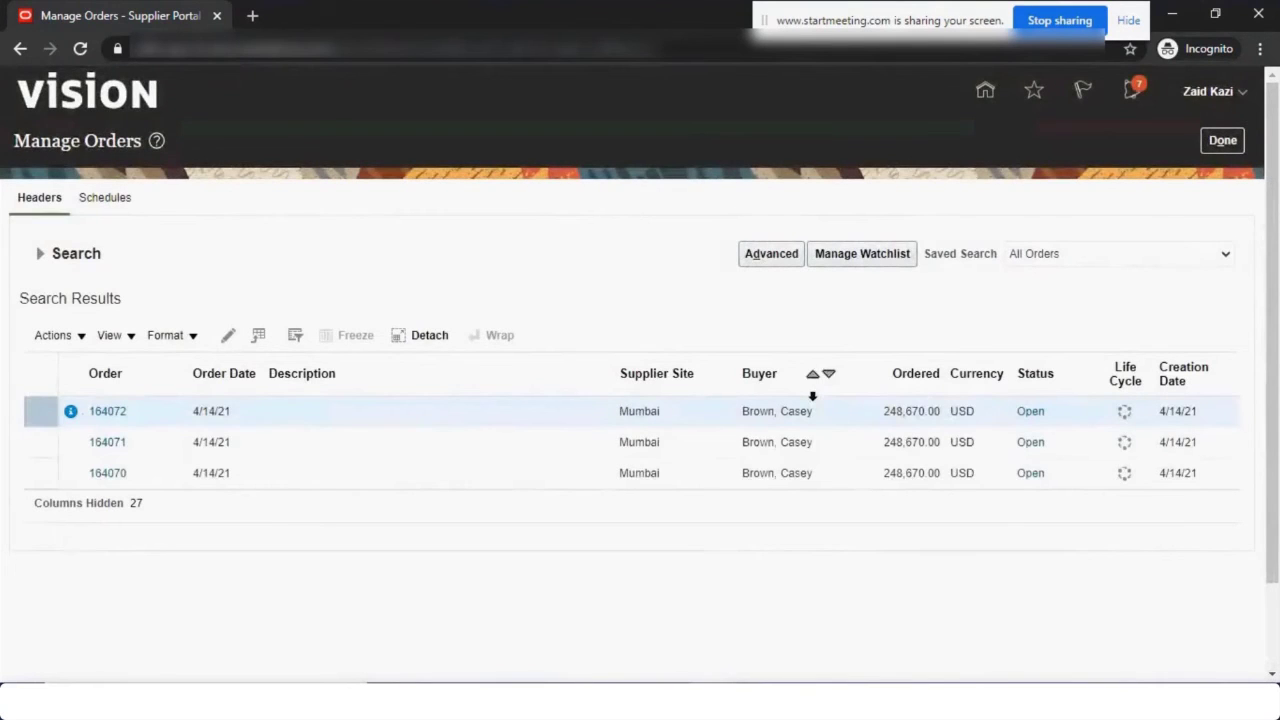
{"action": "left_click", "coordinate": [71, 413]}
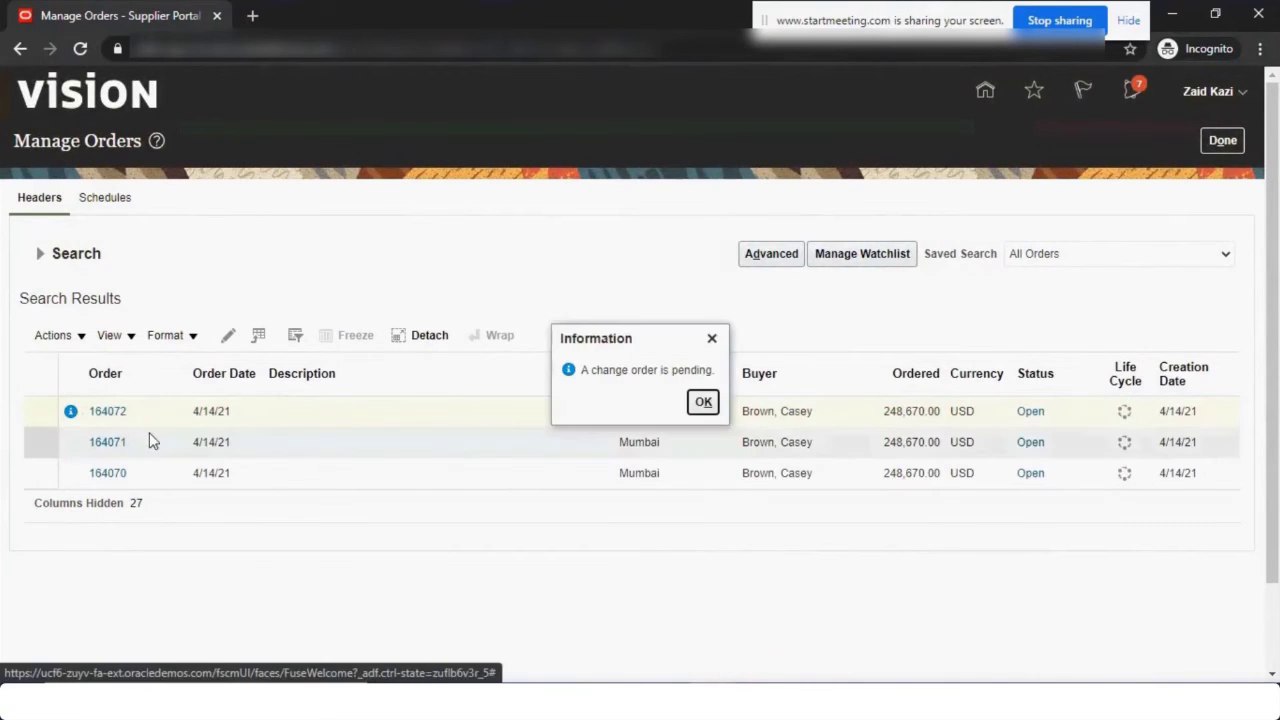
{"action": "left_click", "coordinate": [704, 403]}
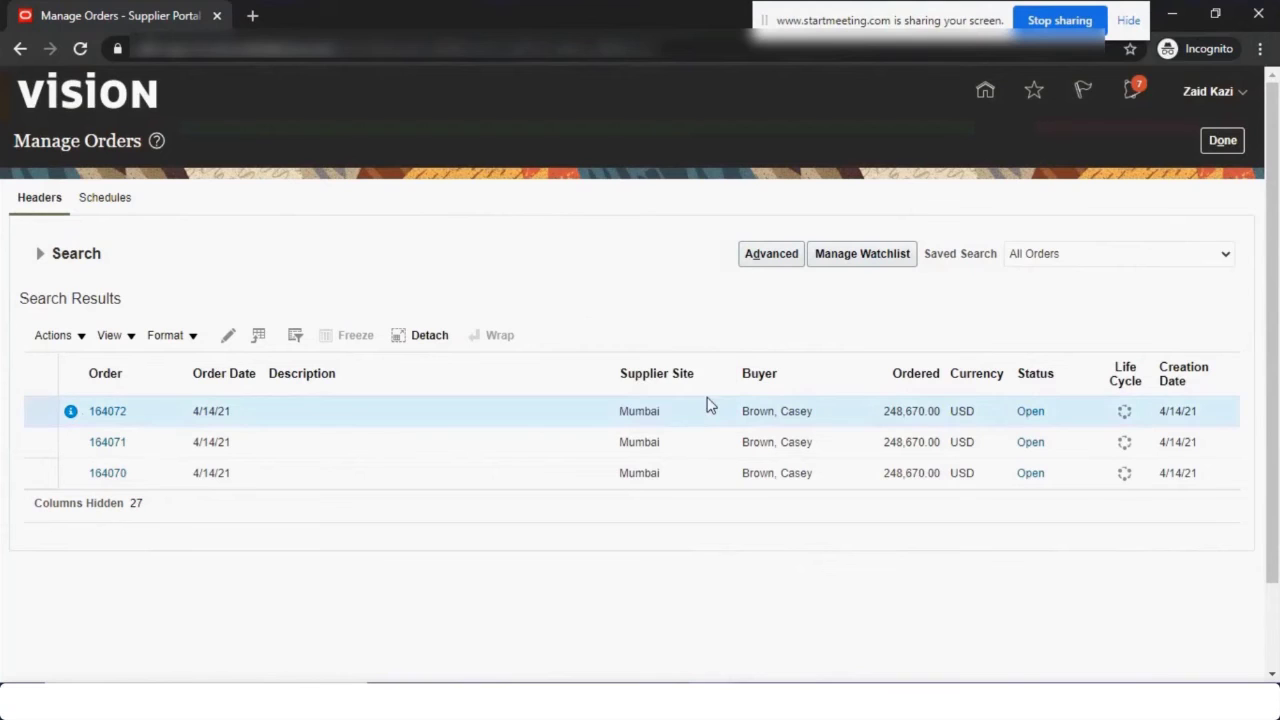
{"action": "left_click", "coordinate": [1222, 140]}
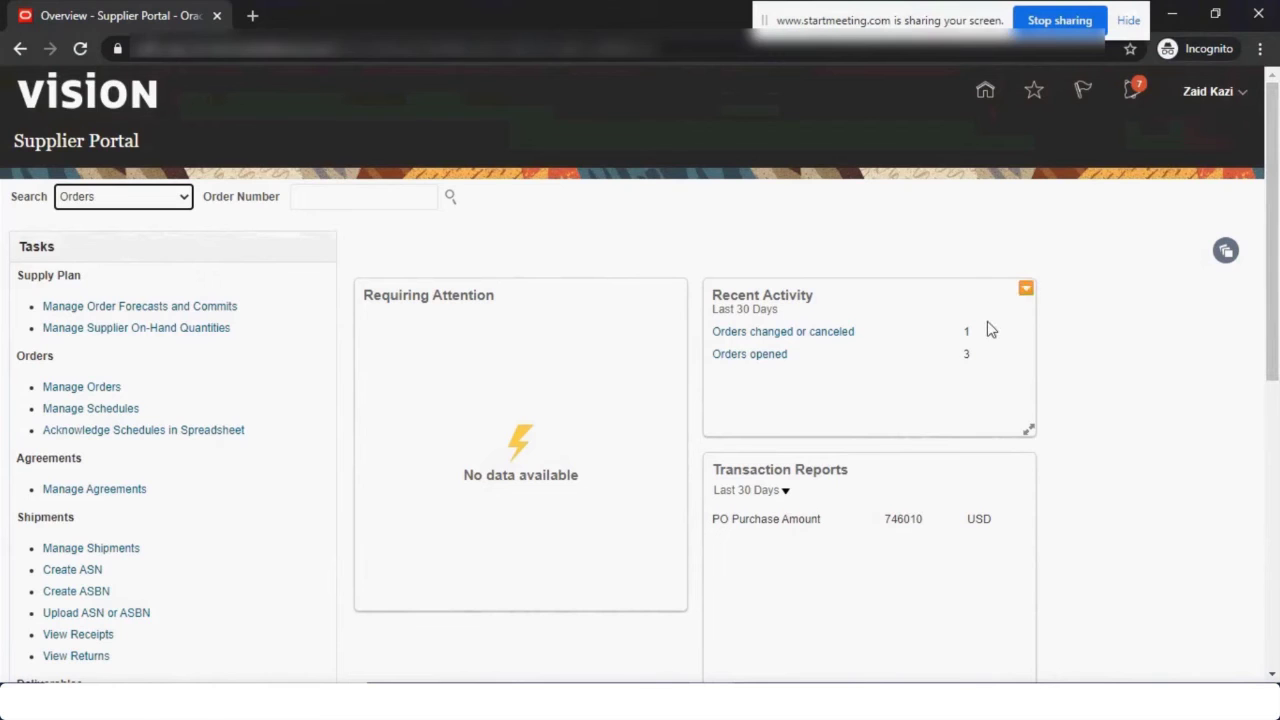
{"action": "left_click", "coordinate": [200, 48]}
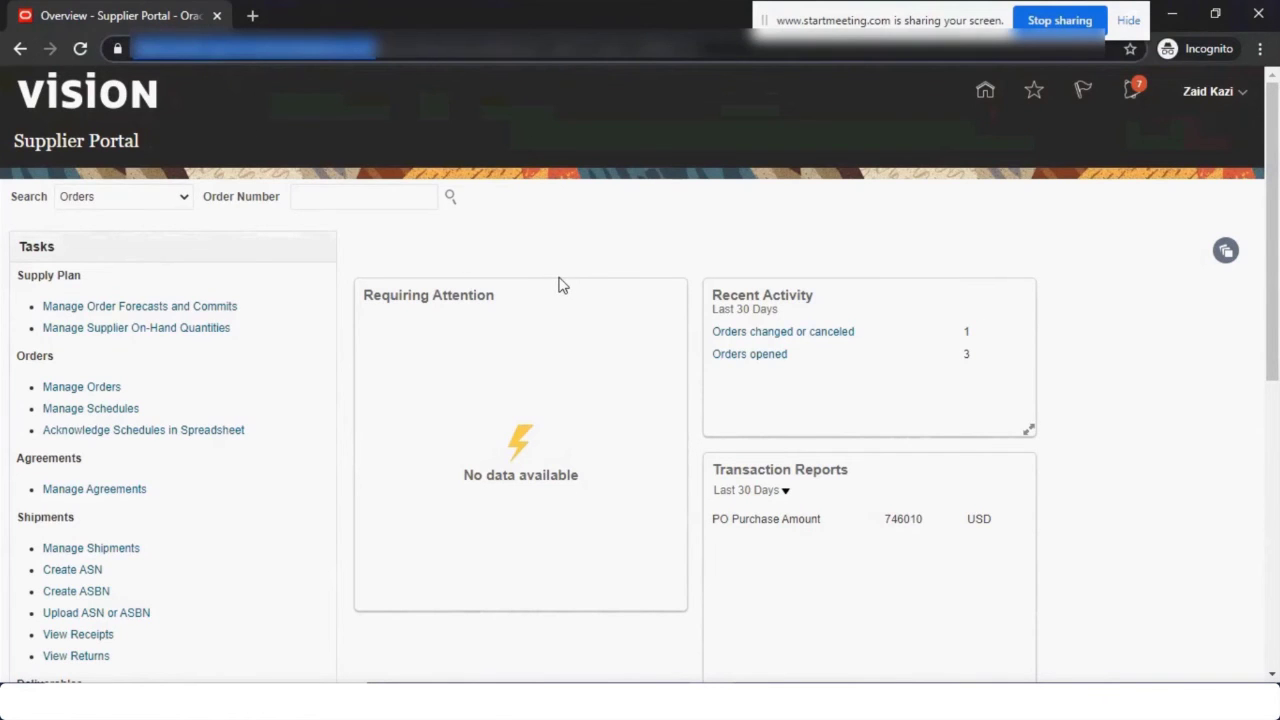
{"action": "key", "text": "alt+Tab"}
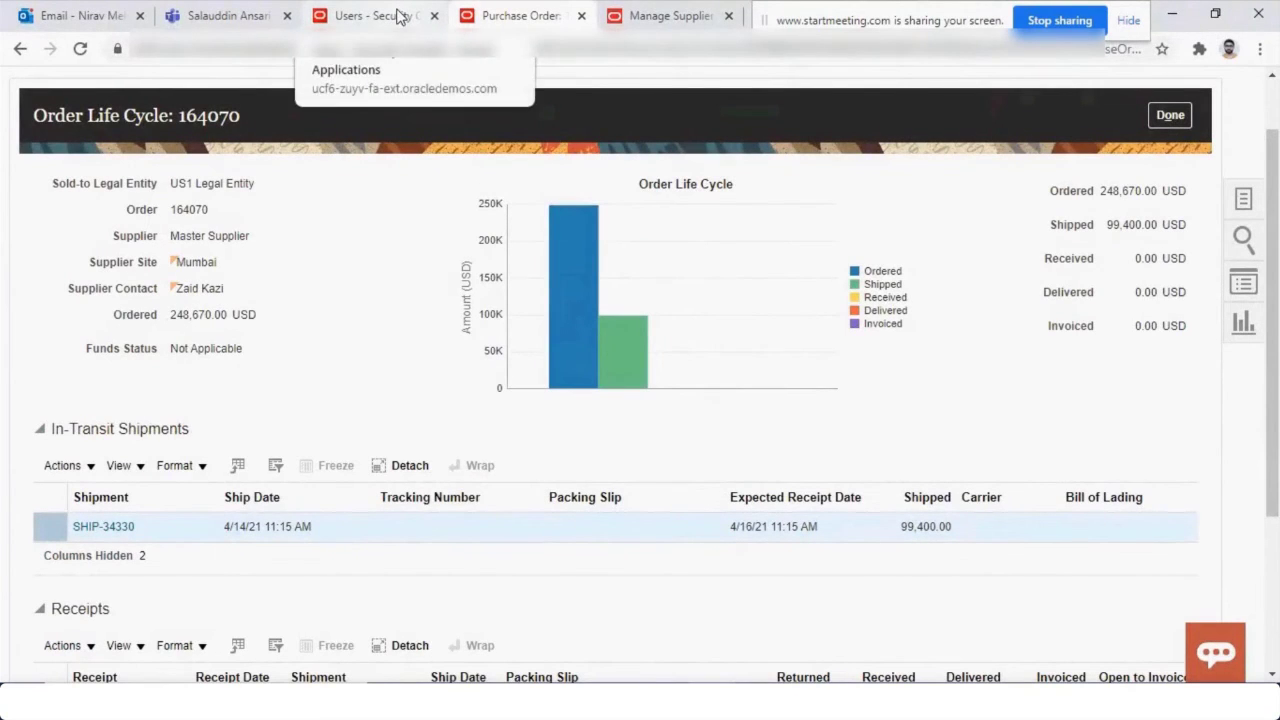
Close Order Life Cycle: 164070 to return to the order totalling 272,293.65 USD.
{"action": "left_click", "coordinate": [200, 48]}
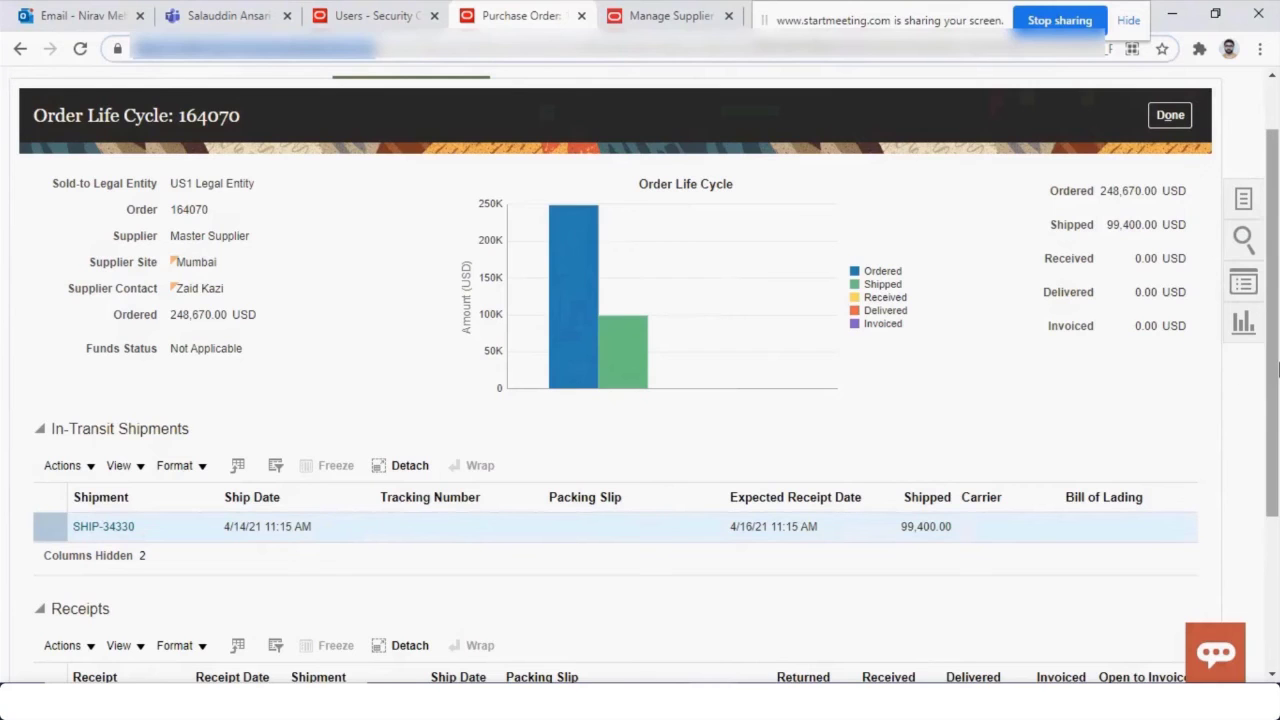
{"action": "scroll", "coordinate": [1276, 387], "scroll_direction": "up", "scroll_amount": 1}
{"action": "left_click", "coordinate": [1165, 193]}
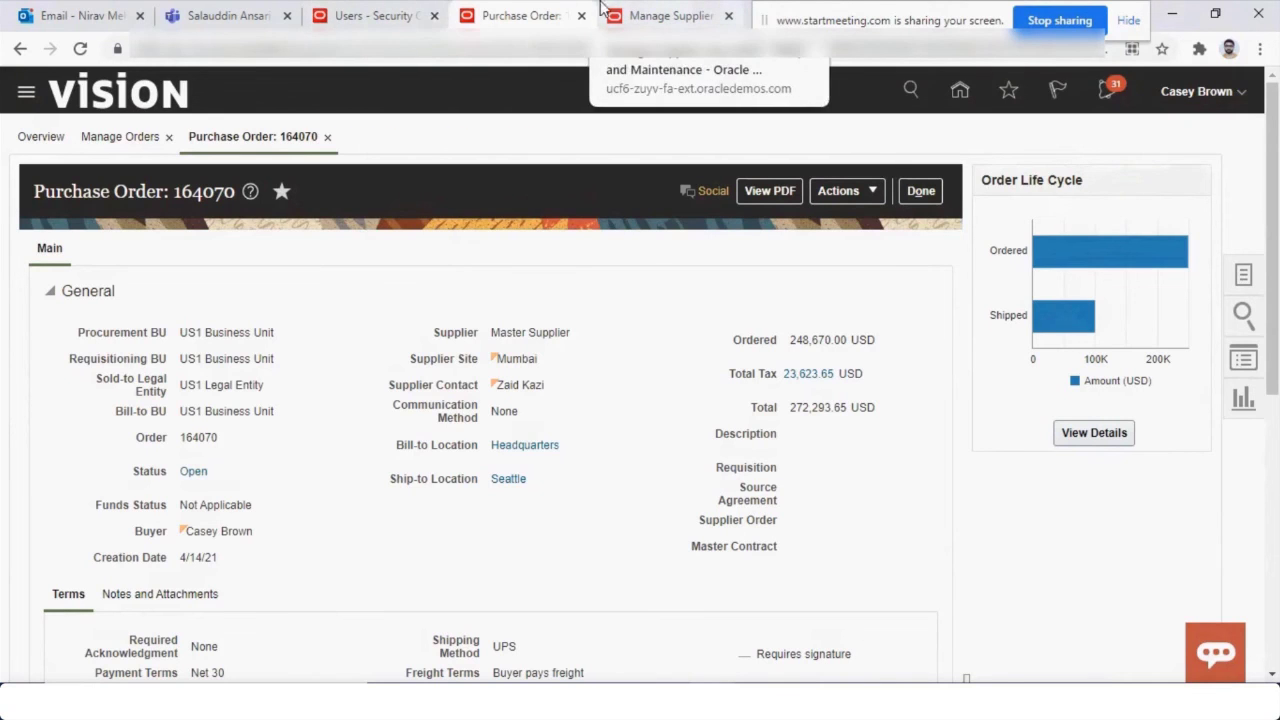
Pass through the Users and Supplier User Roles tabs, then bring up the incognito Supplier Portal window.
{"action": "left_click", "coordinate": [368, 15]}
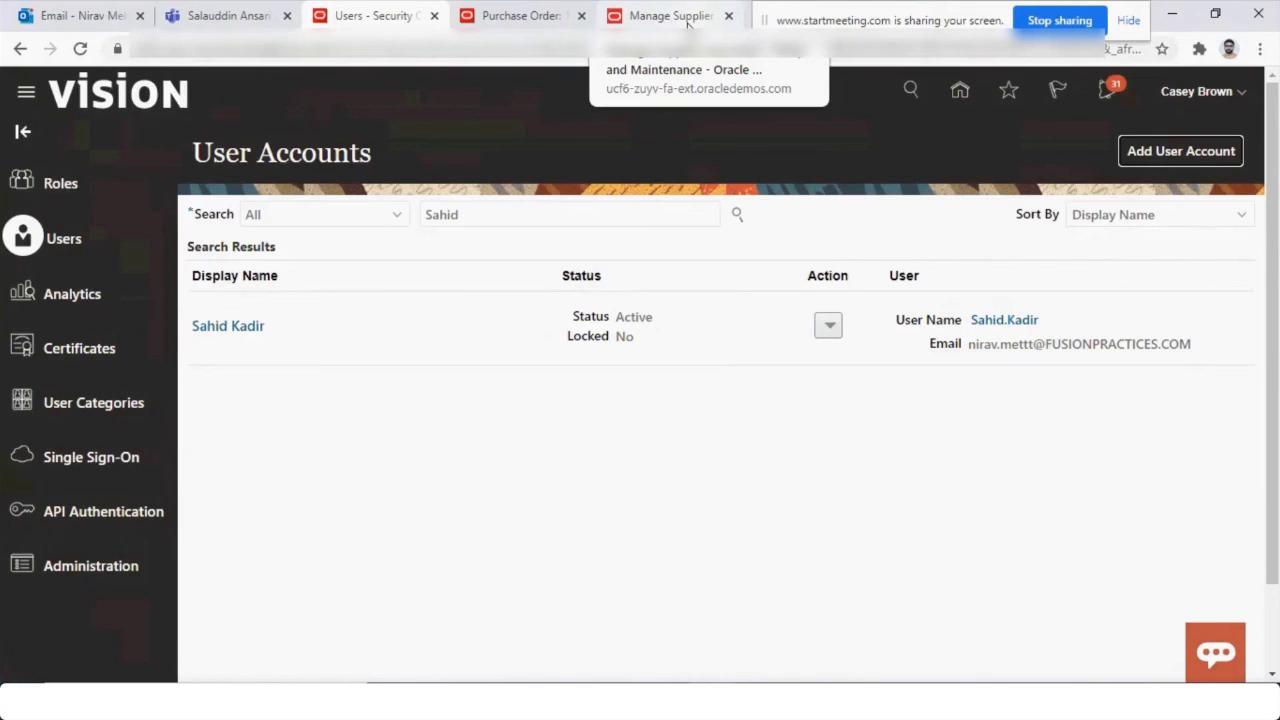
{"action": "left_click", "coordinate": [687, 24]}
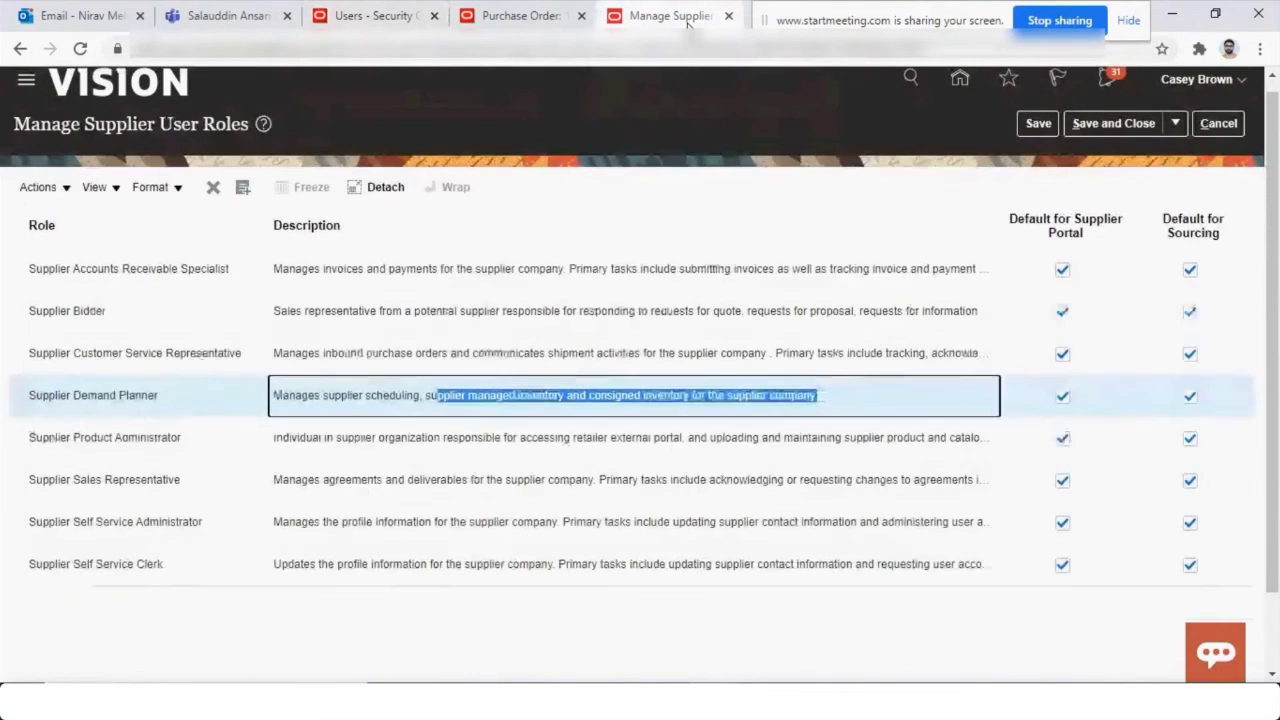
{"action": "left_click", "coordinate": [520, 16]}
{"action": "mouse_move", "coordinate": [786, 634]}
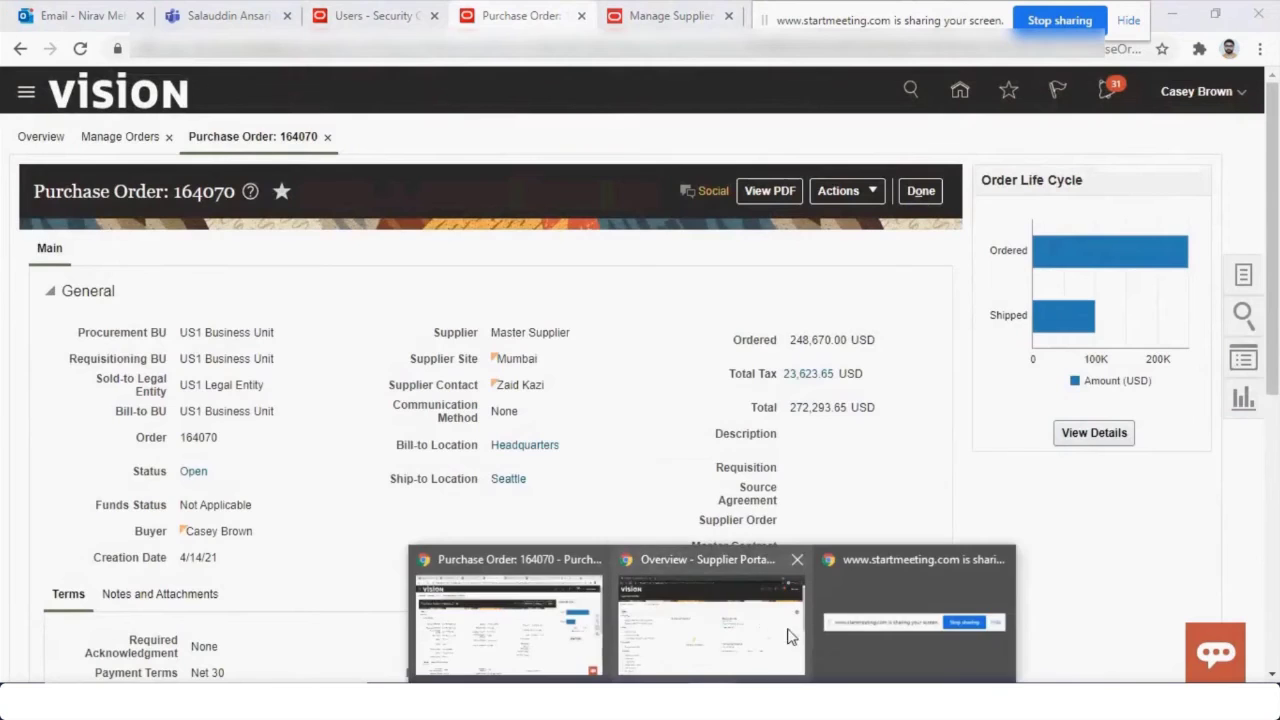
{"action": "left_click", "coordinate": [750, 620]}
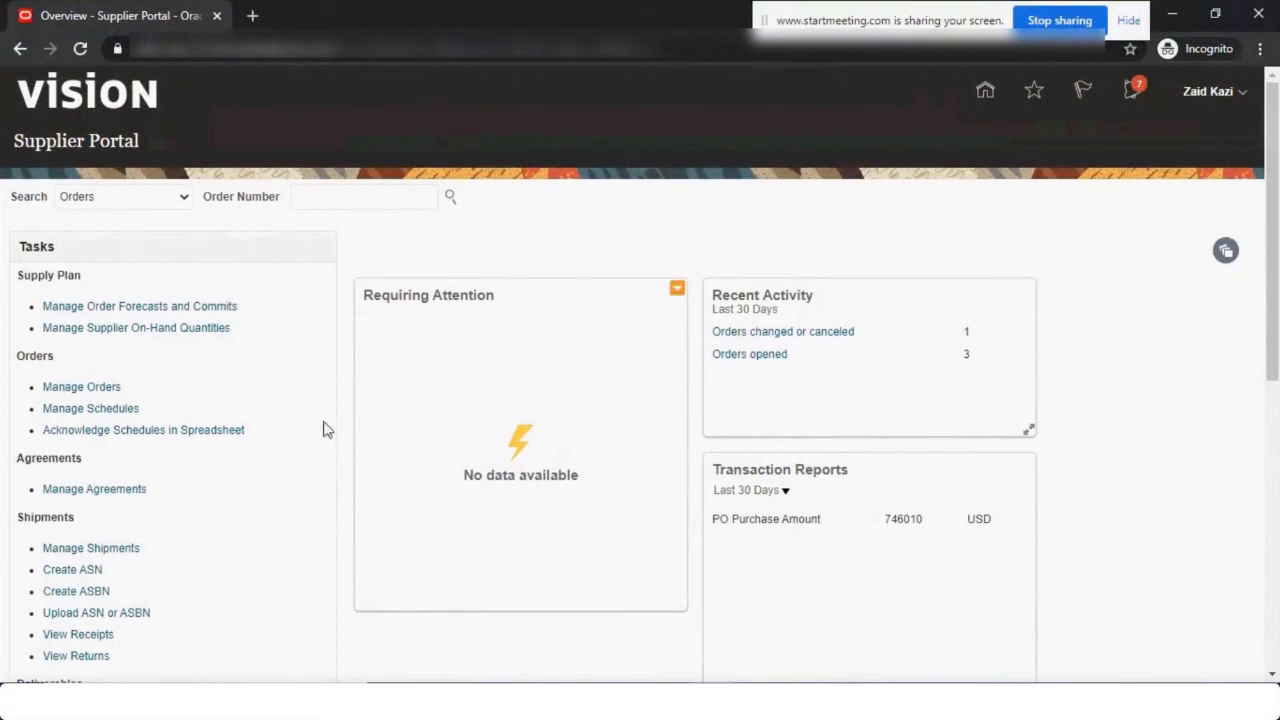
Go Home and open the Tools and Supplier Portal app groups to reach the Supplier Portal app.
{"action": "left_click", "coordinate": [985, 93]}
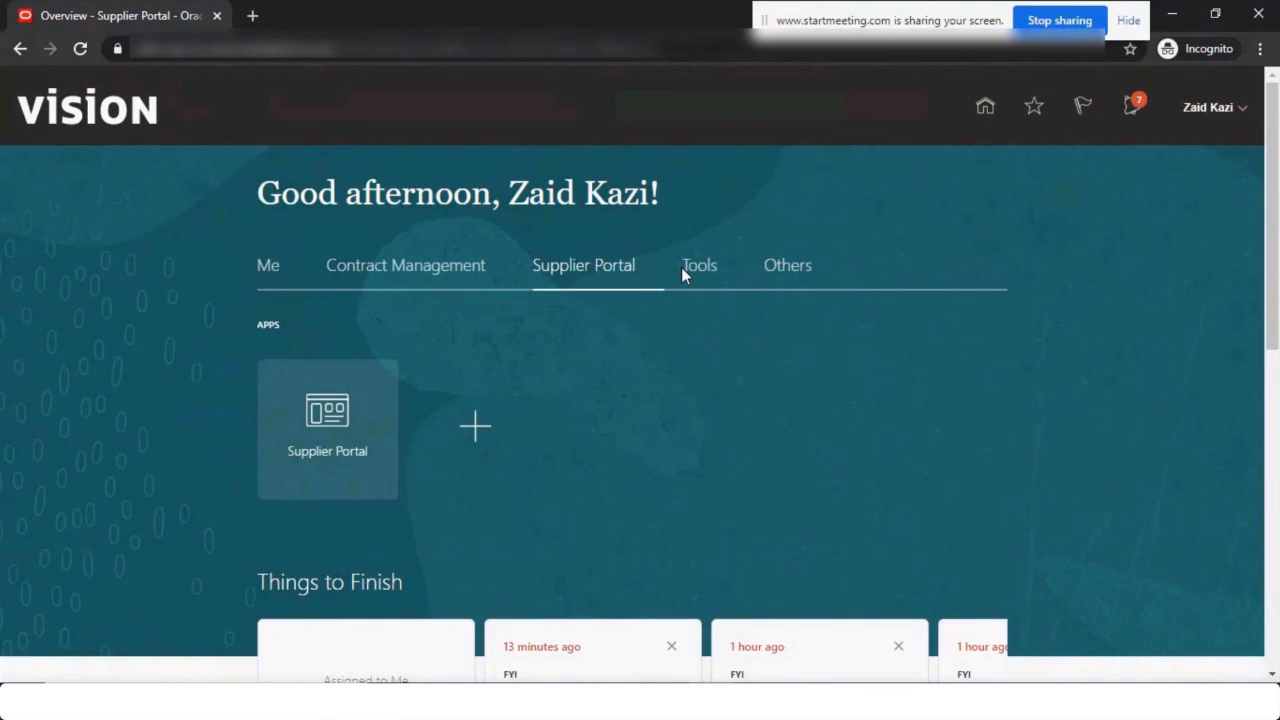
{"action": "left_click", "coordinate": [699, 270]}
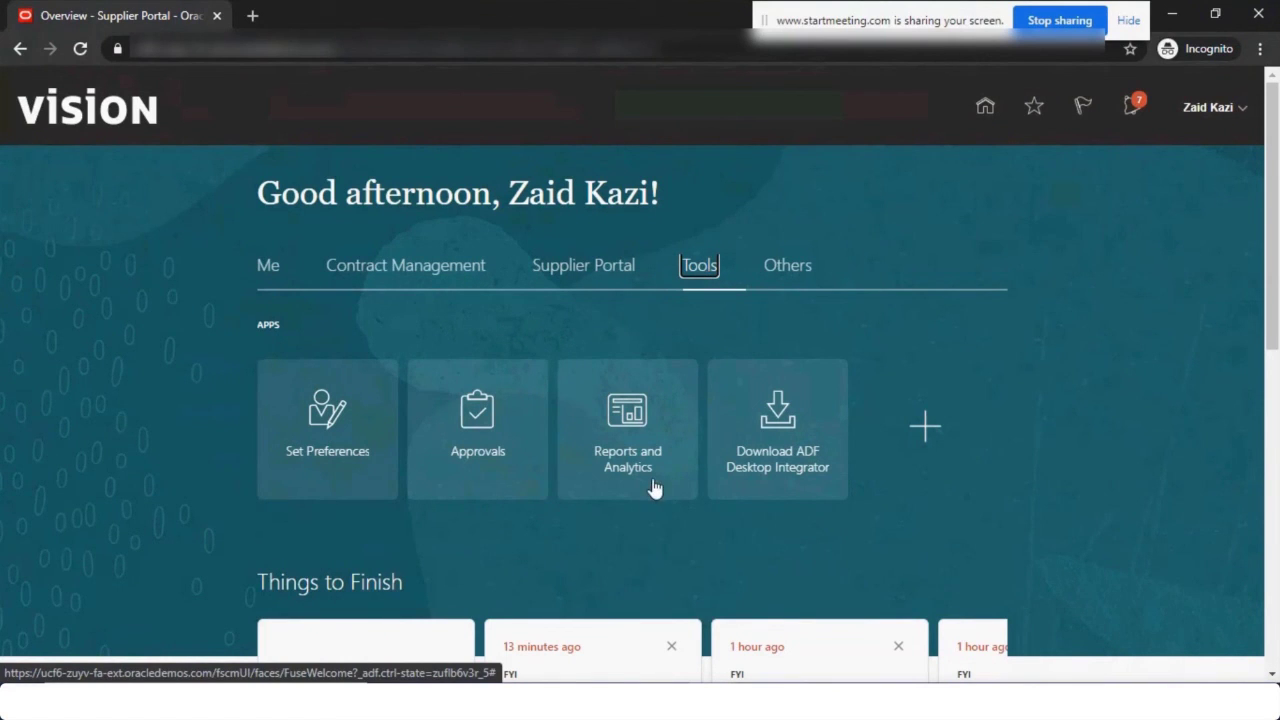
{"action": "left_click", "coordinate": [562, 266]}
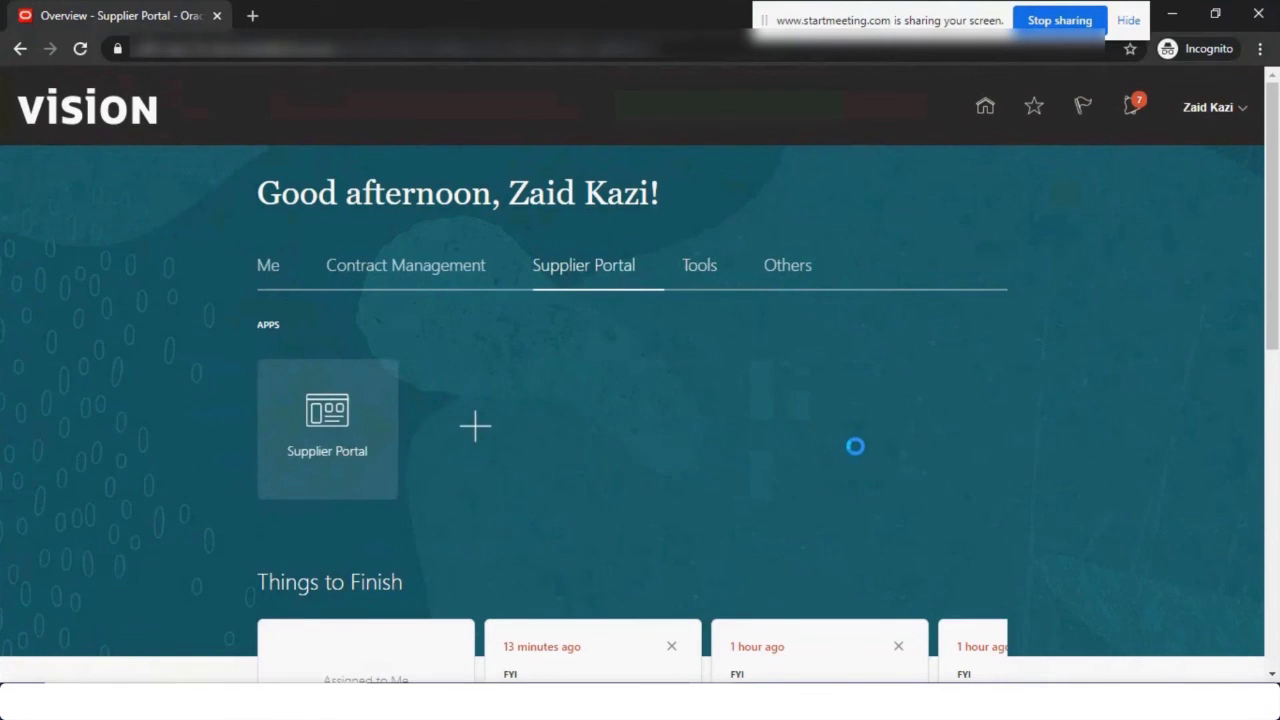
{"action": "scroll", "coordinate": [130, 405], "scroll_direction": "down", "scroll_amount": 2}
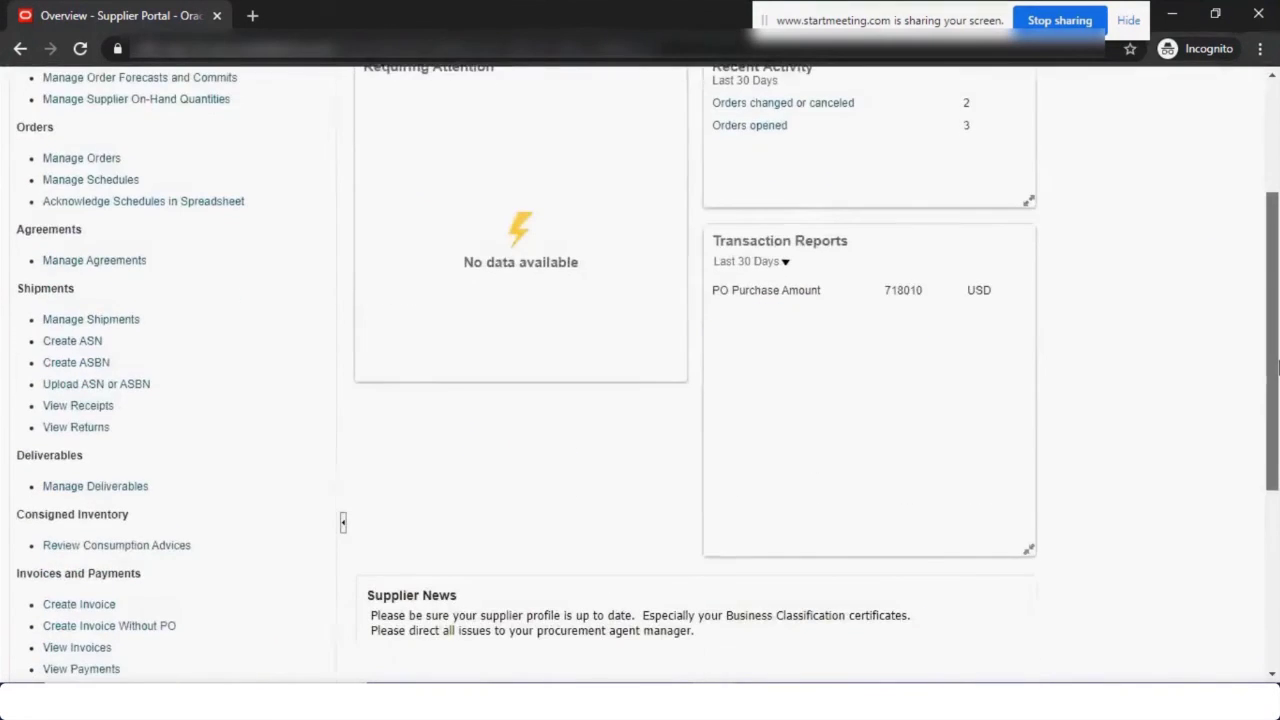
{"action": "scroll", "coordinate": [1277, 368], "scroll_direction": "down", "scroll_amount": 2}
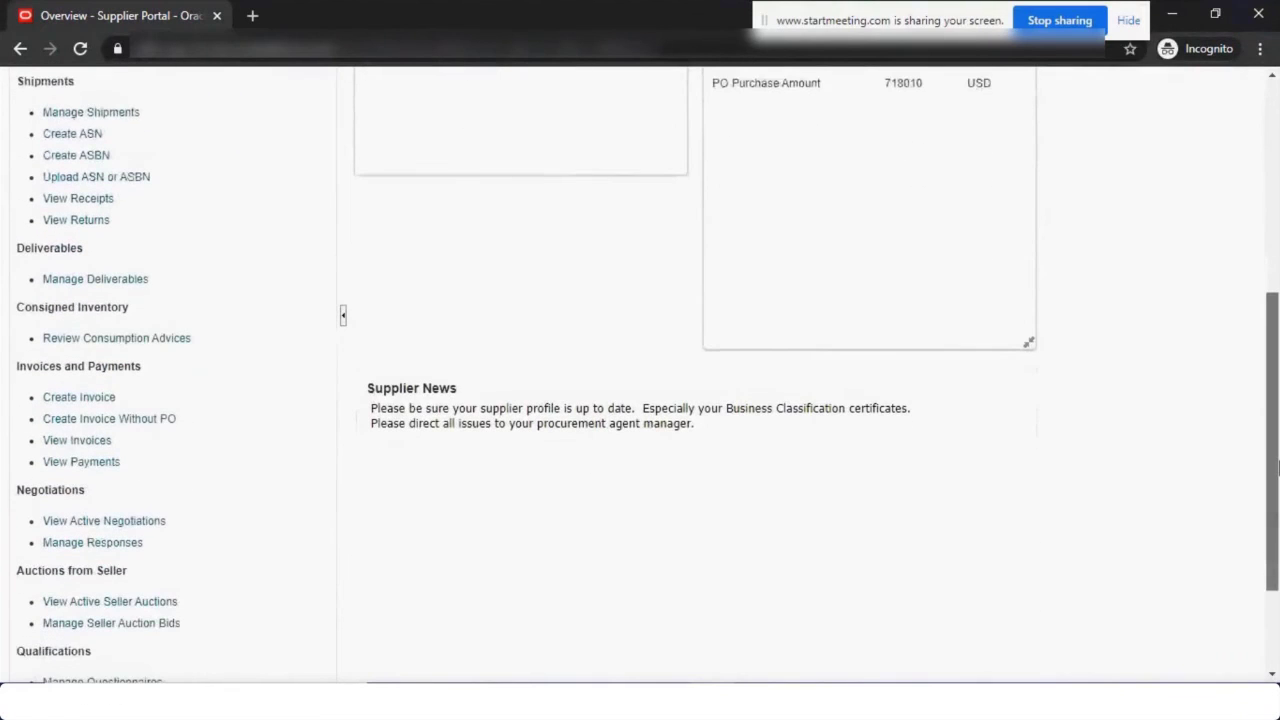
{"action": "left_click", "coordinate": [97, 395]}
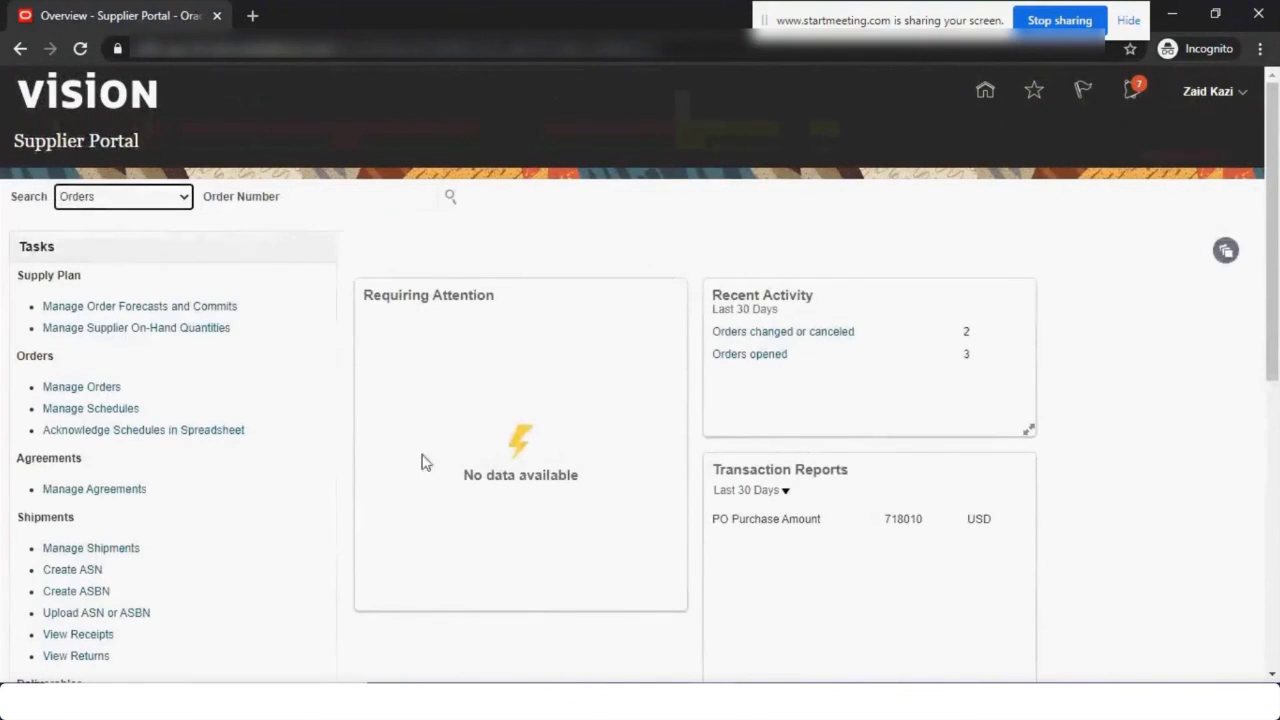
{"action": "scroll", "coordinate": [1277, 215], "scroll_direction": "down", "scroll_amount": 3}
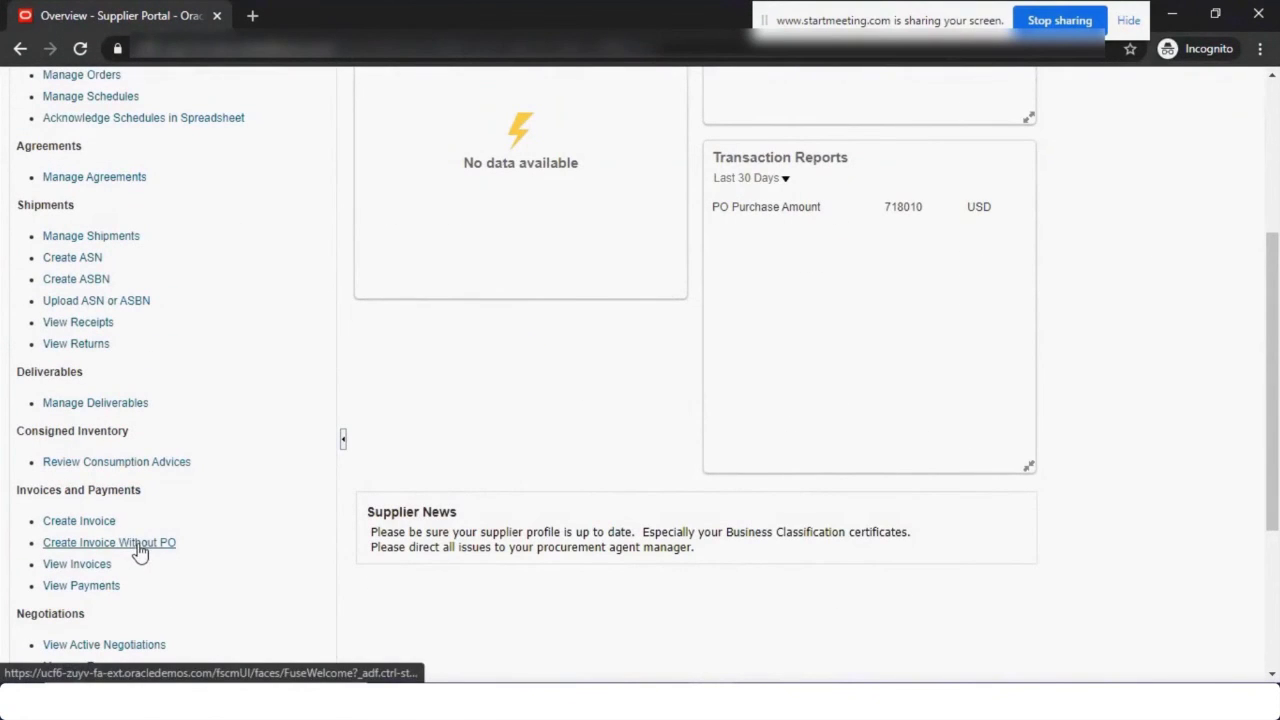
{"action": "left_click", "coordinate": [140, 553]}
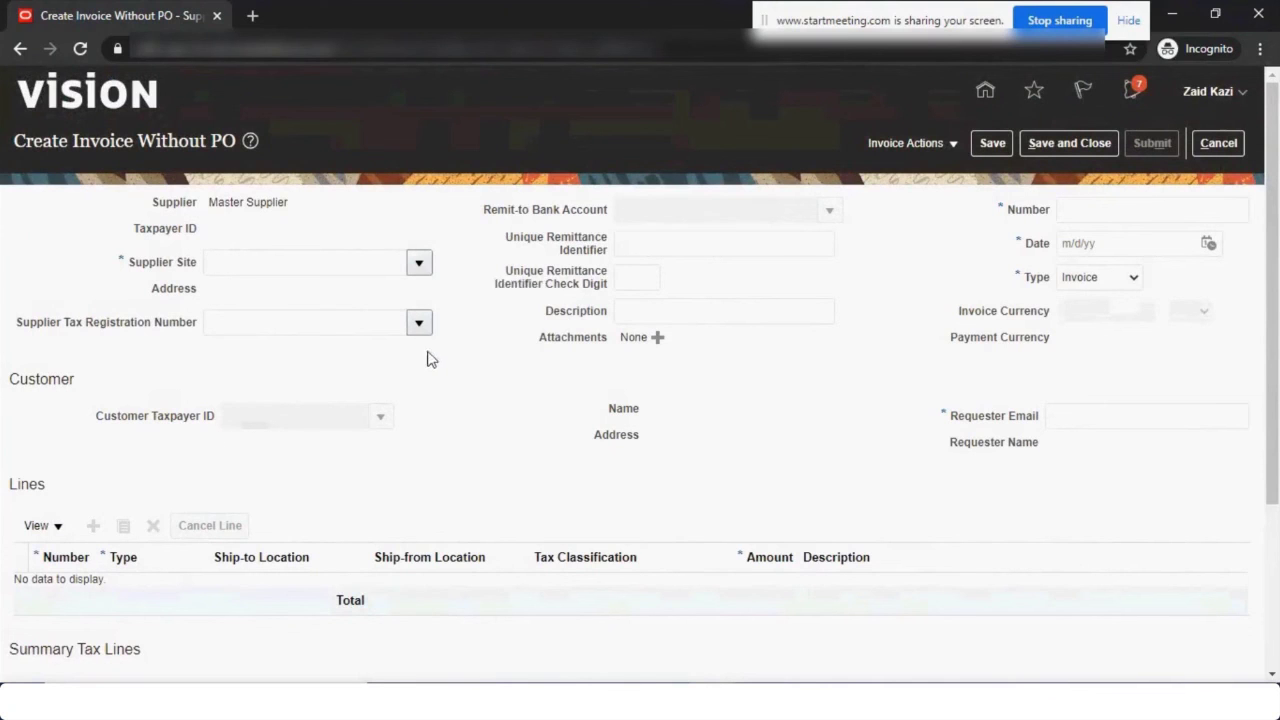
{"action": "left_click_drag", "start_coordinate": [1278, 255], "coordinate": [1278, 272]}
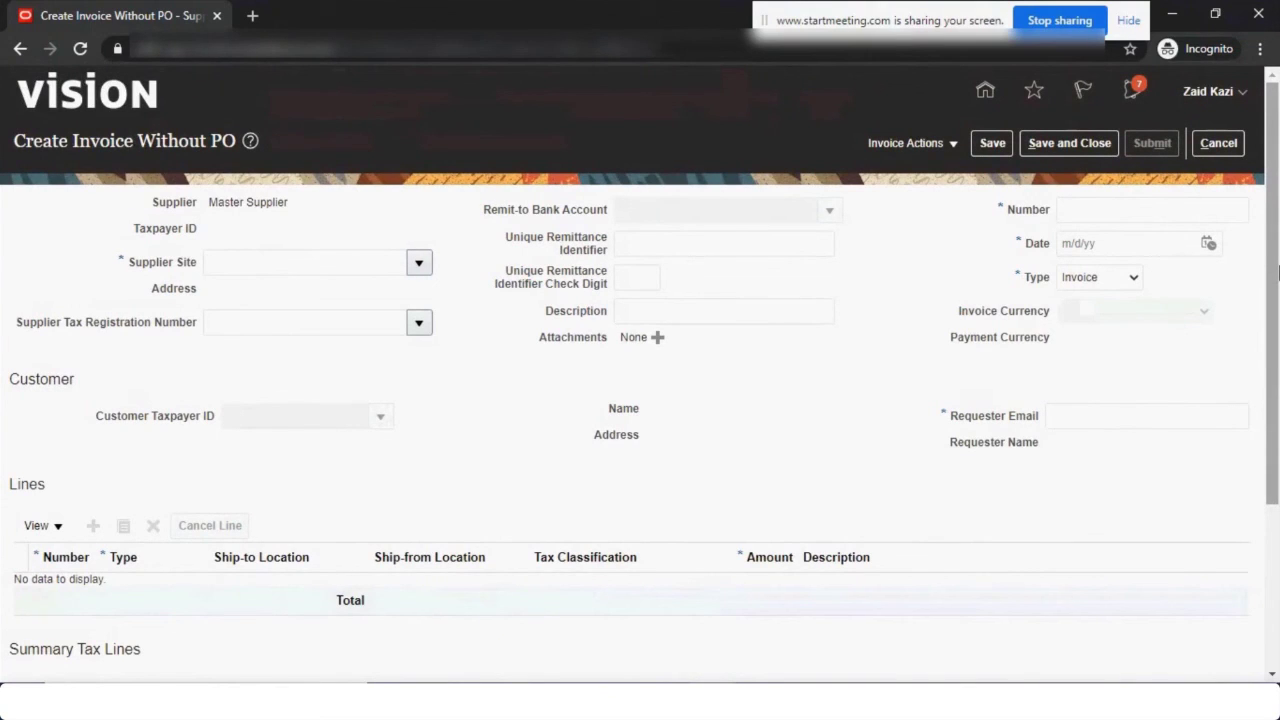
{"action": "left_click", "coordinate": [1216, 145]}
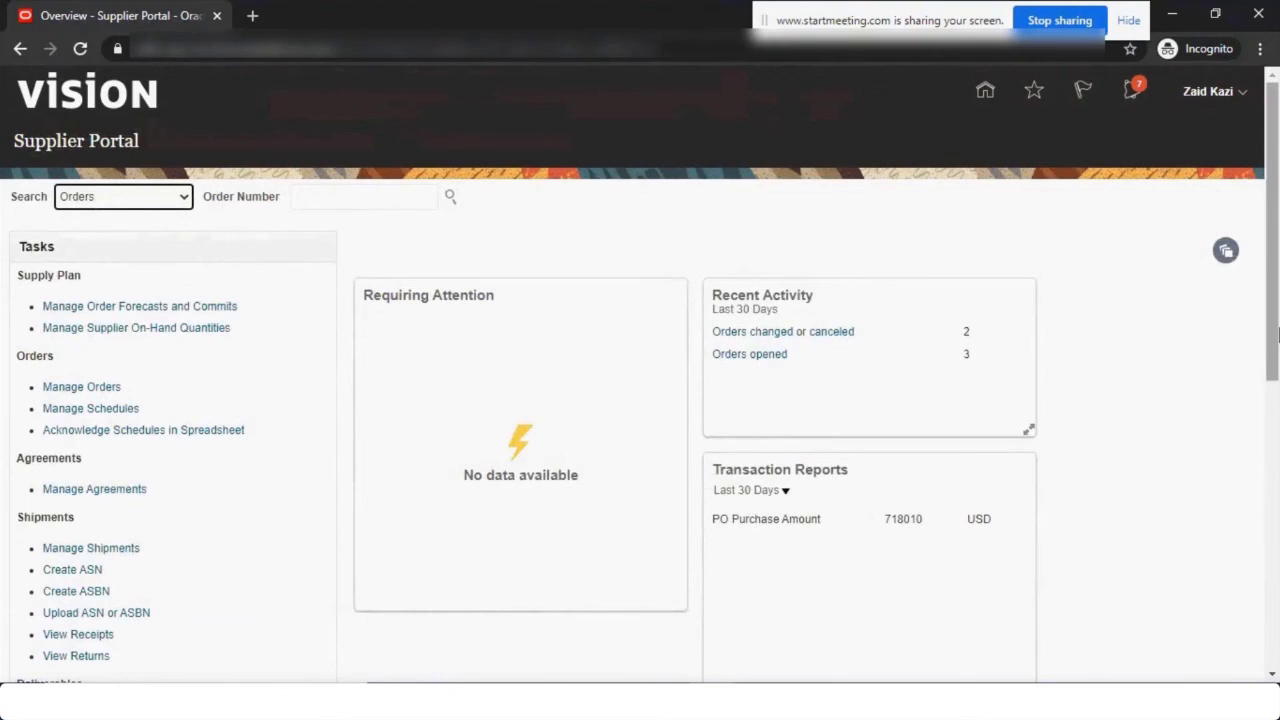
Check the supplier's invoices, finding none, and close the Settings and Actions menu unused.
{"action": "left_click_drag", "start_coordinate": [1274, 330], "coordinate": [1276, 539]}
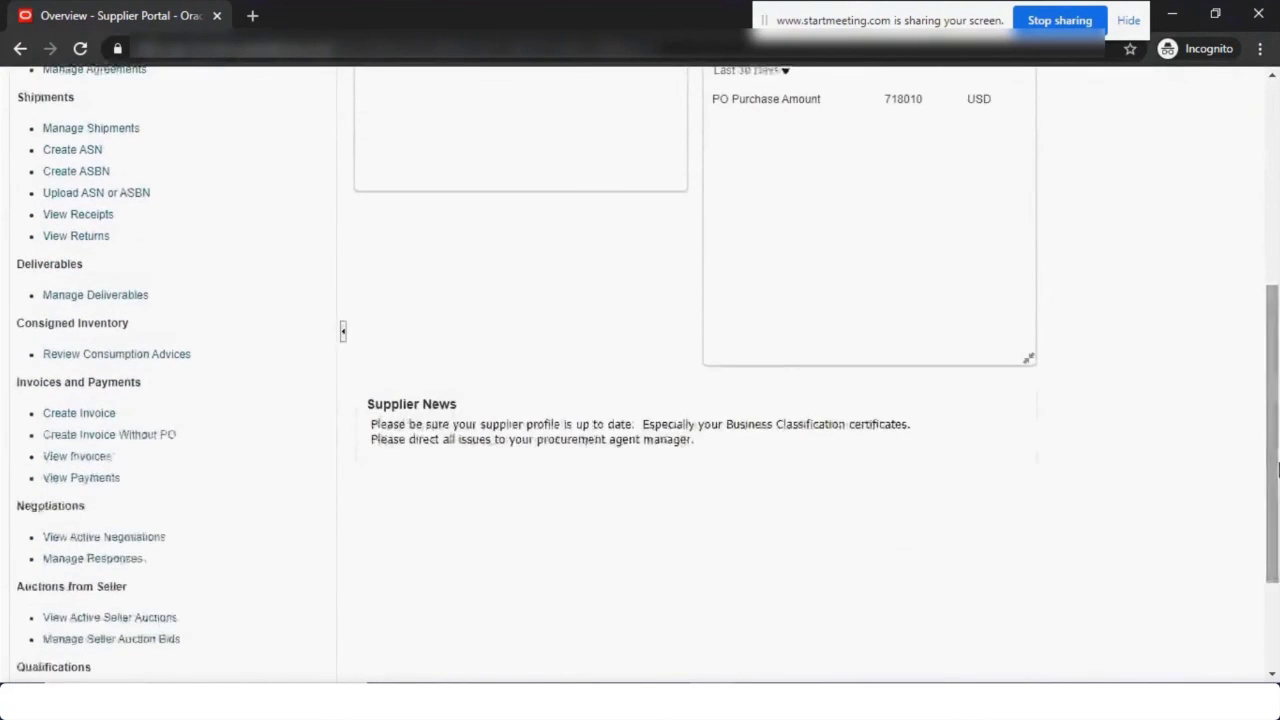
{"action": "left_click", "coordinate": [72, 456]}
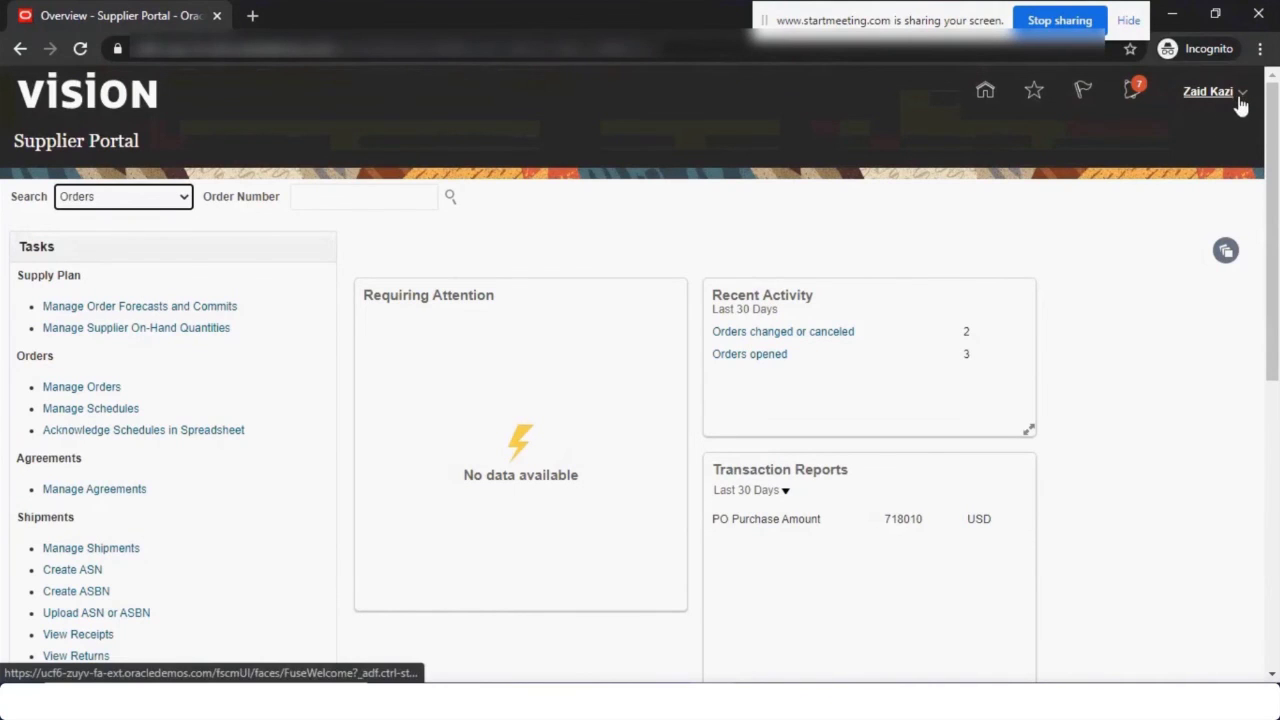
{"action": "left_click", "coordinate": [1241, 100]}
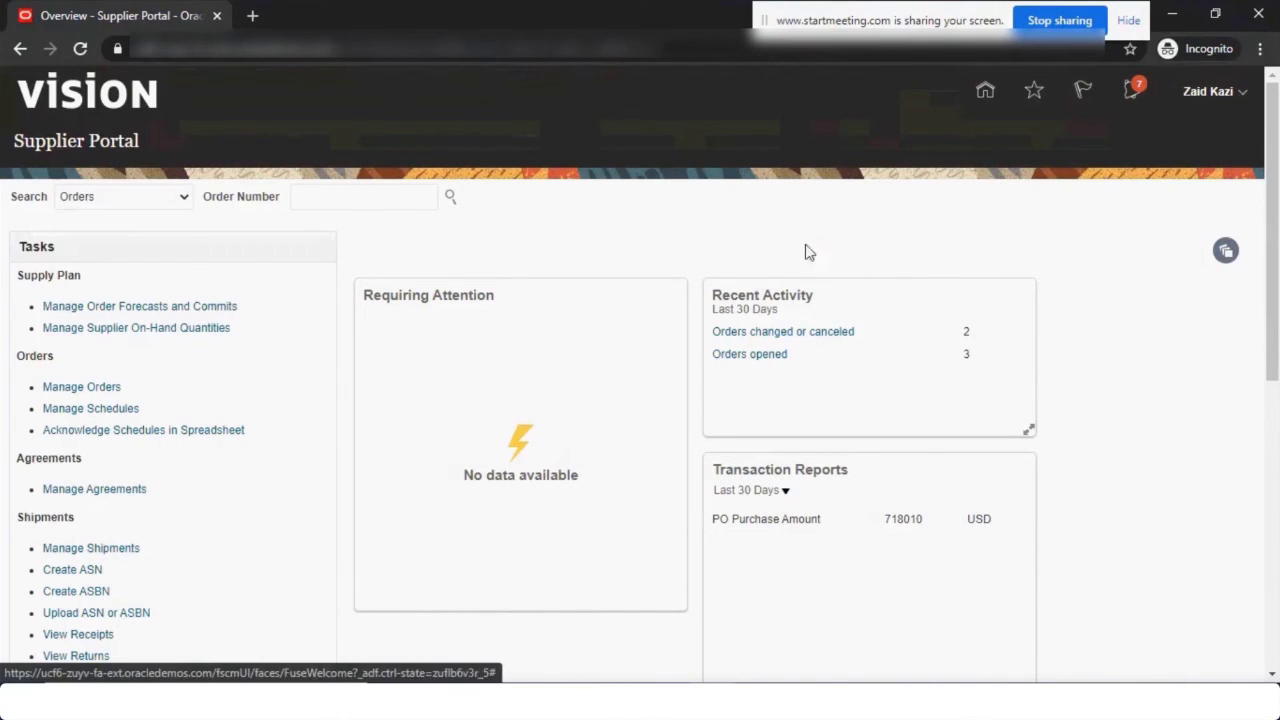
{"action": "left_click", "coordinate": [549, 244]}
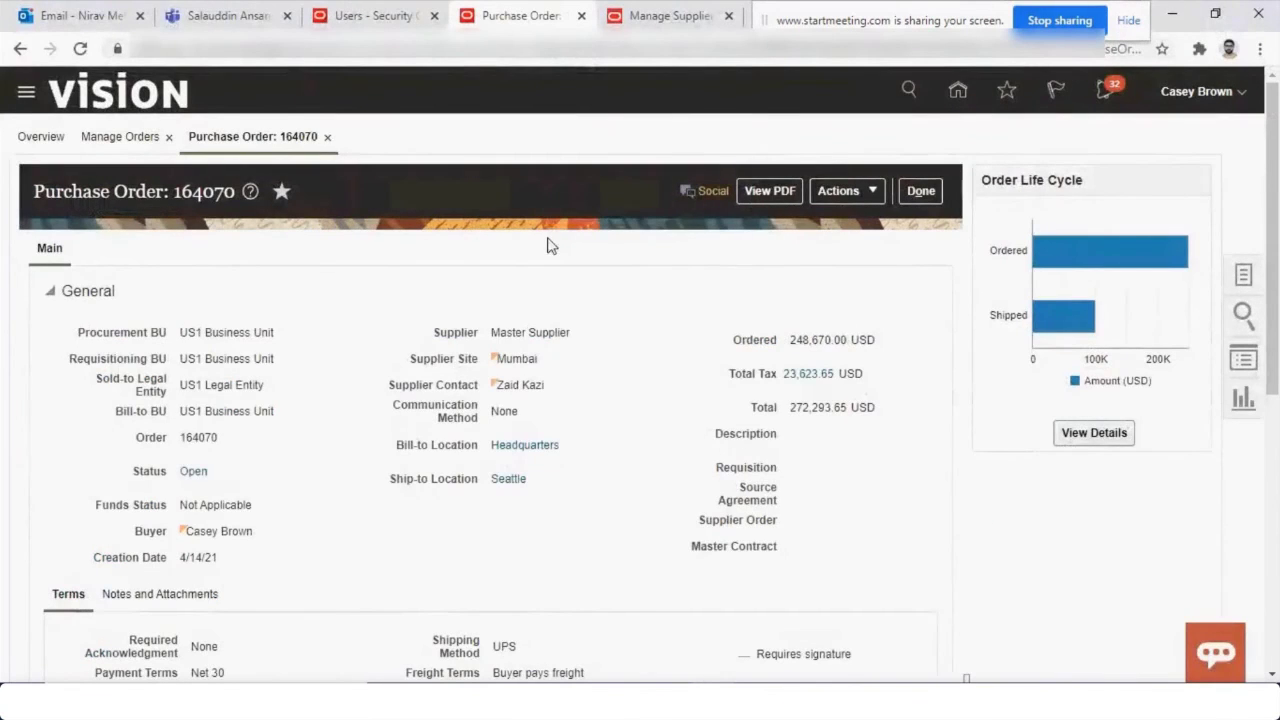